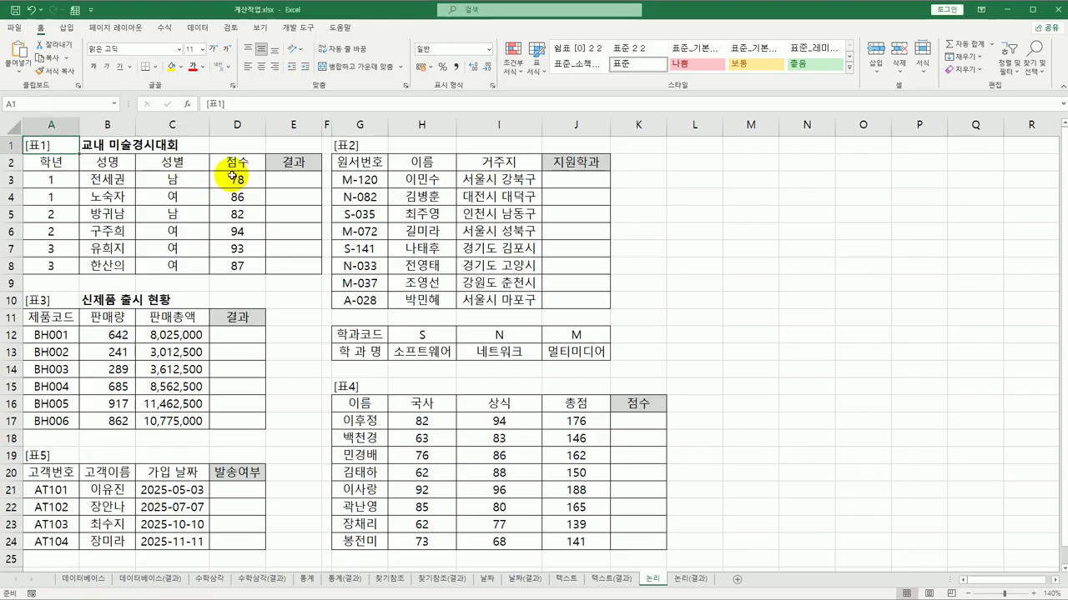
- Start a RANK.EQ formula in cell E3 of 표1 and open its function arguments
drag(225, 179, 233, 271)
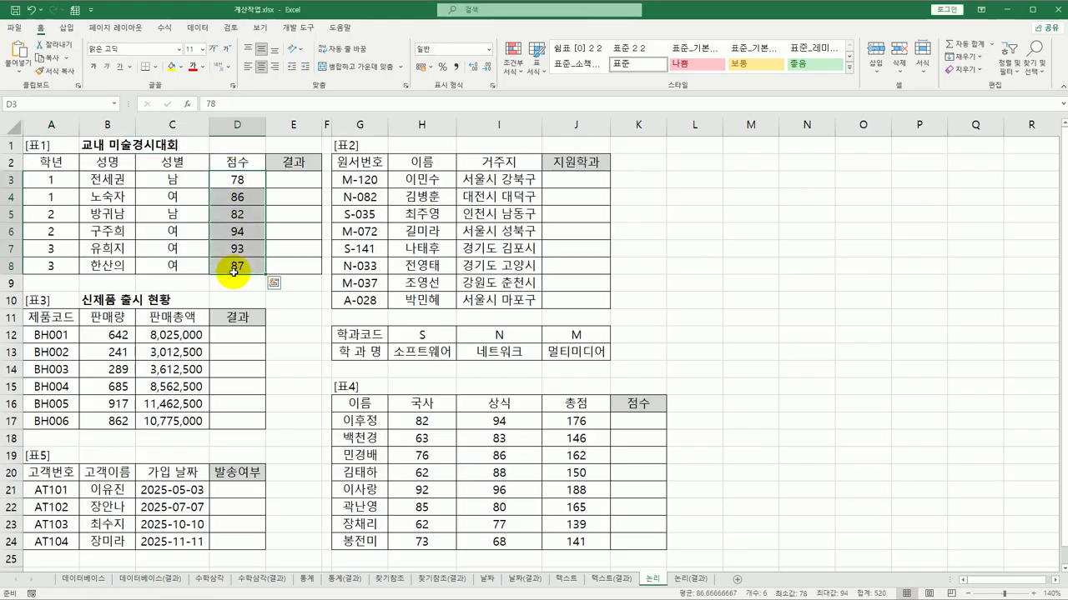
click(294, 182)
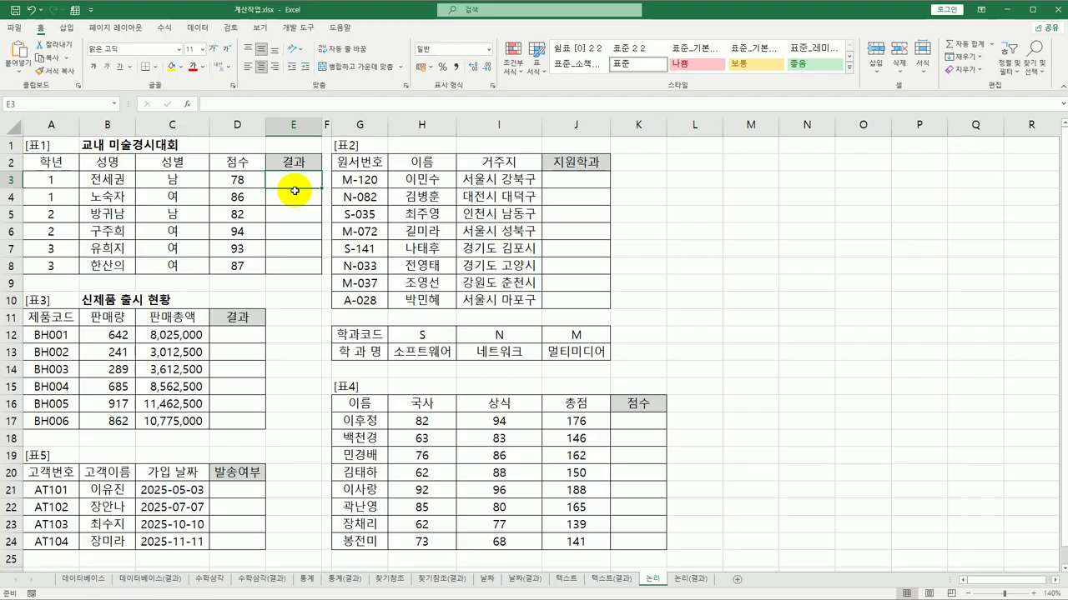
text(=)
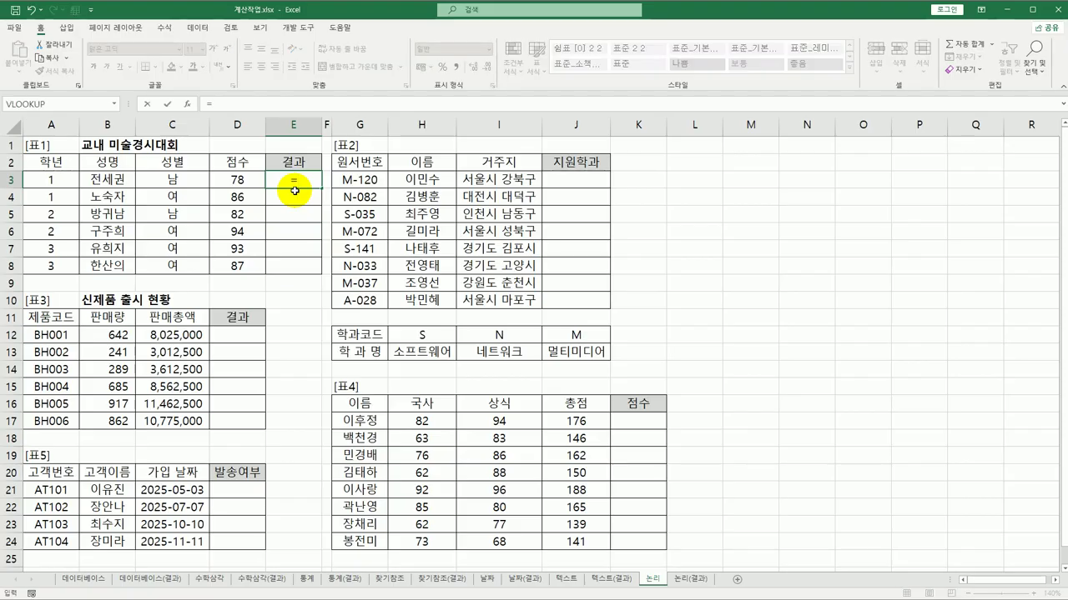
text(ran)
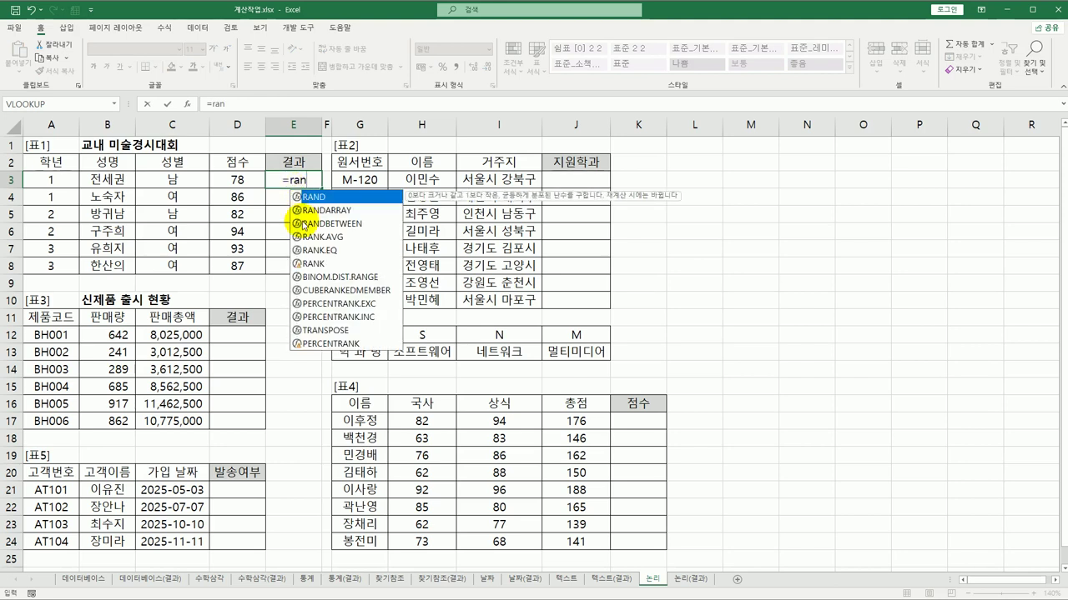
double_click(345, 249)
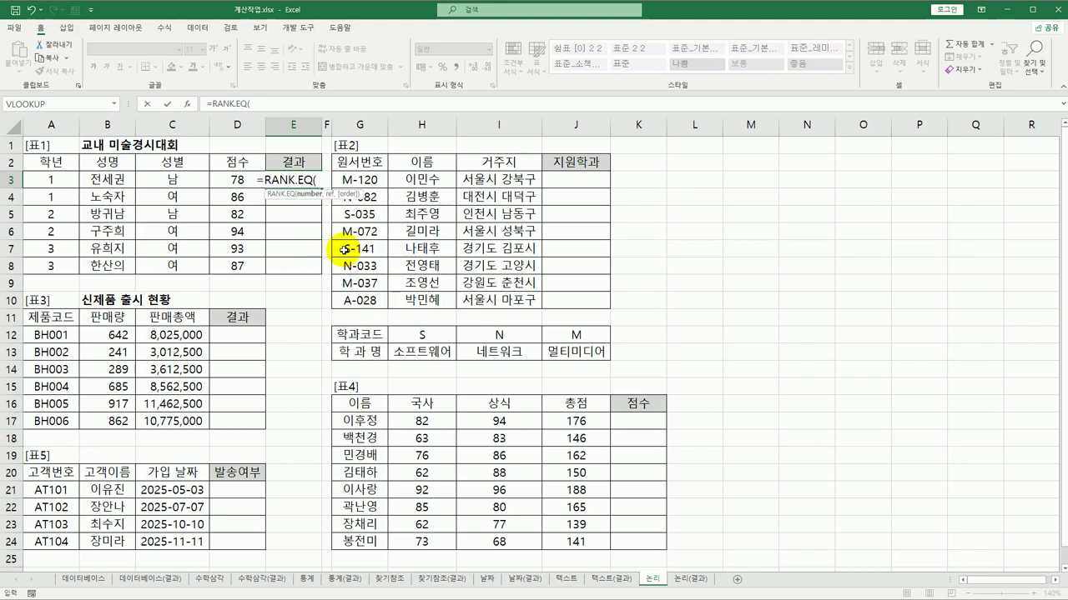
click(237, 179)
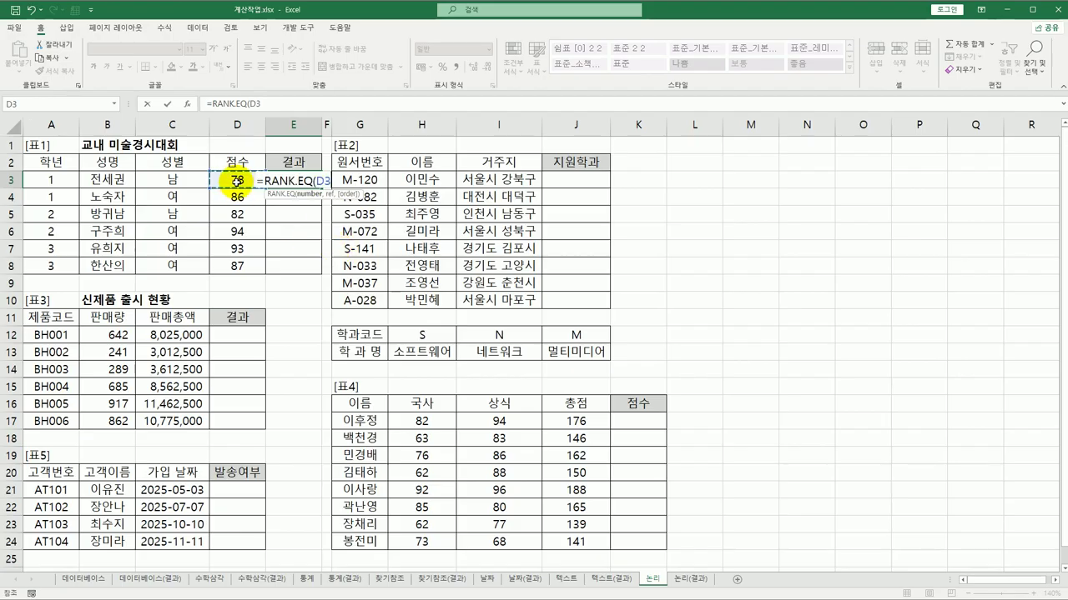
key(BackSpace)
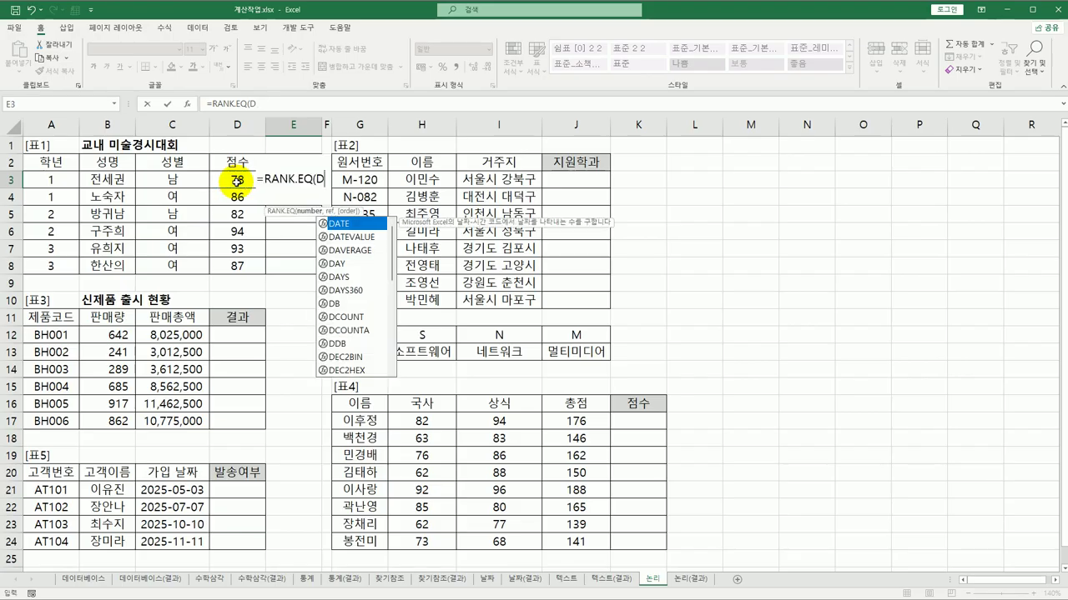
key(BackSpace)
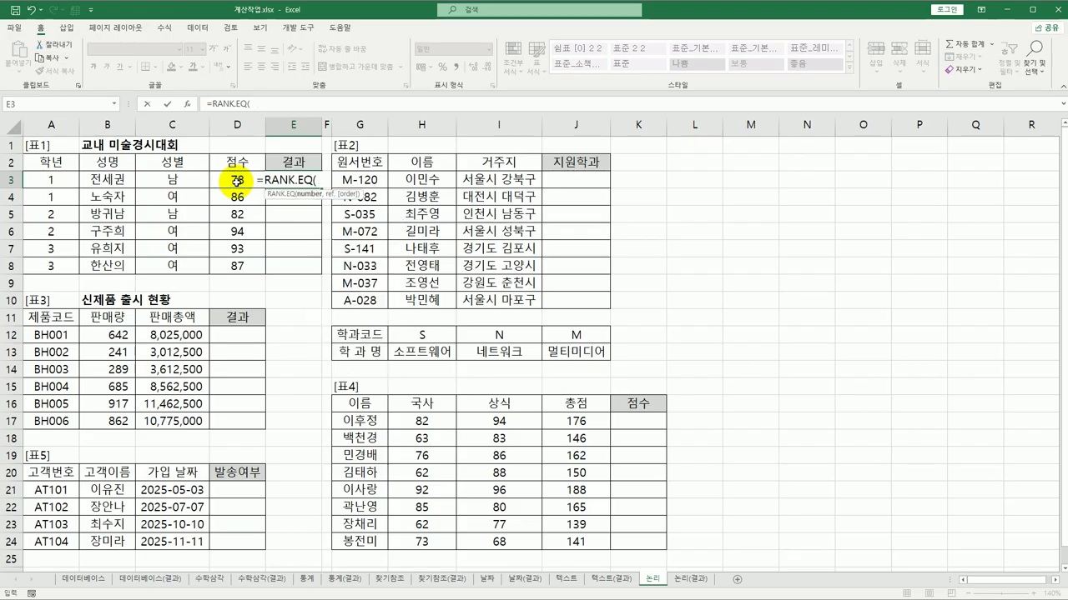
click(187, 104)
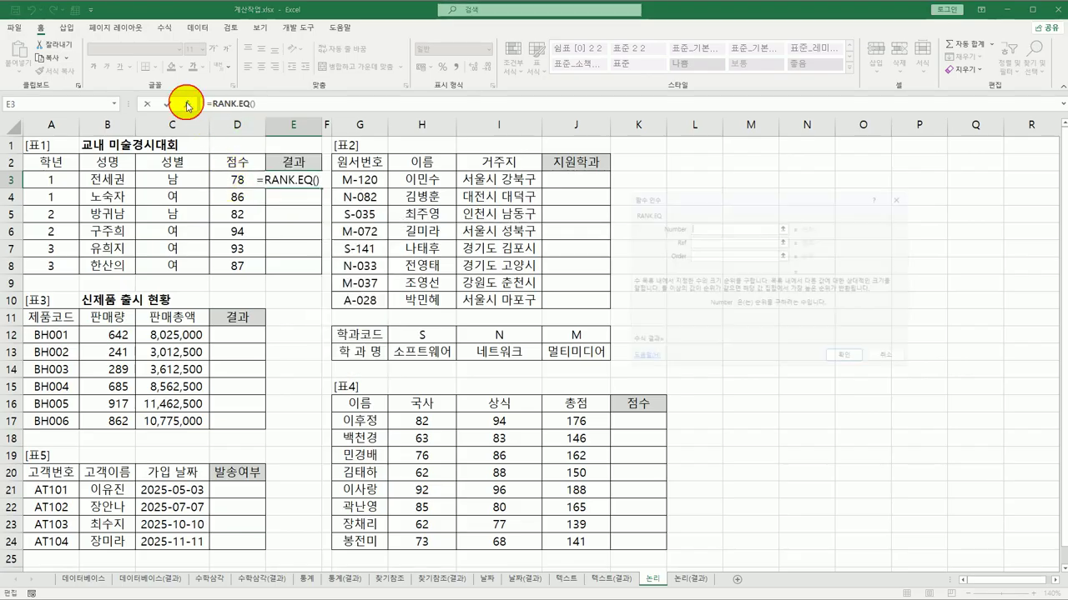
- Set the RANK.EQ arguments to number D3, ref $D$3:$D$8 and order 0, and copy the formula down to E8
drag(702, 213, 459, 172)
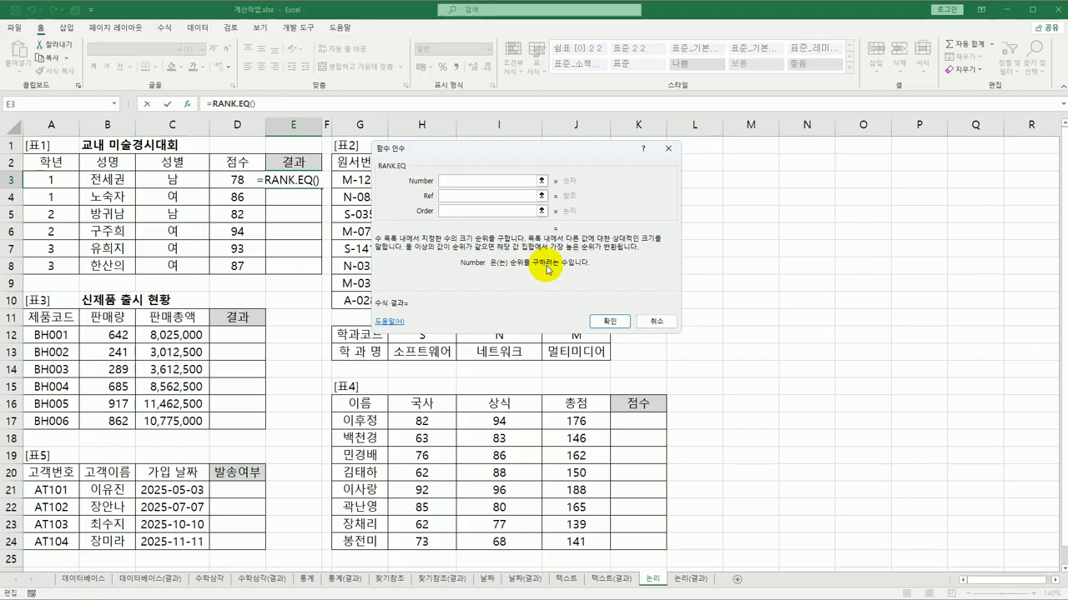
click(248, 180)
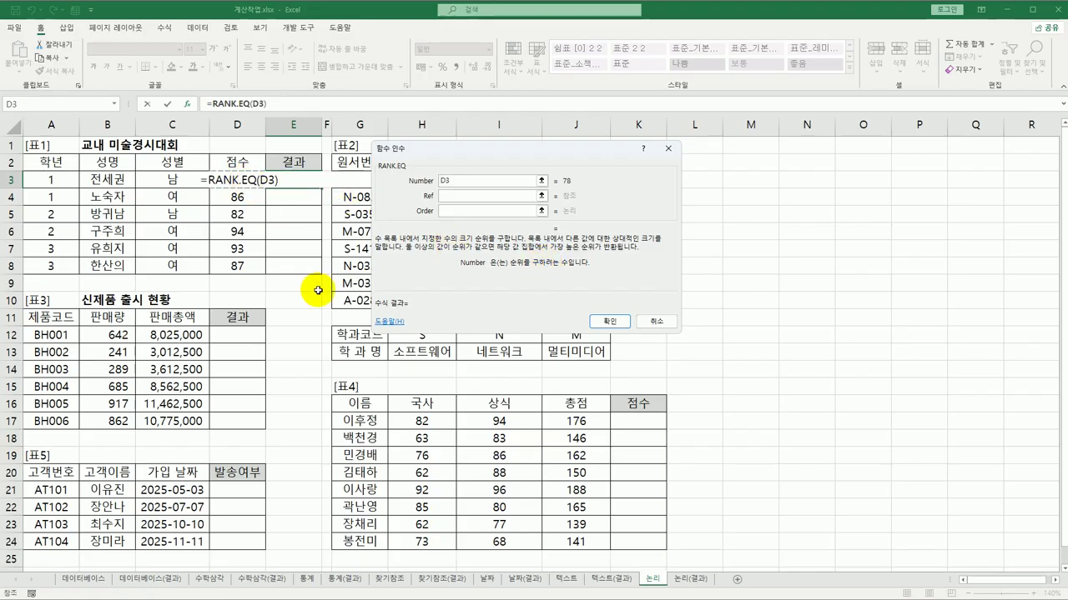
click(451, 196)
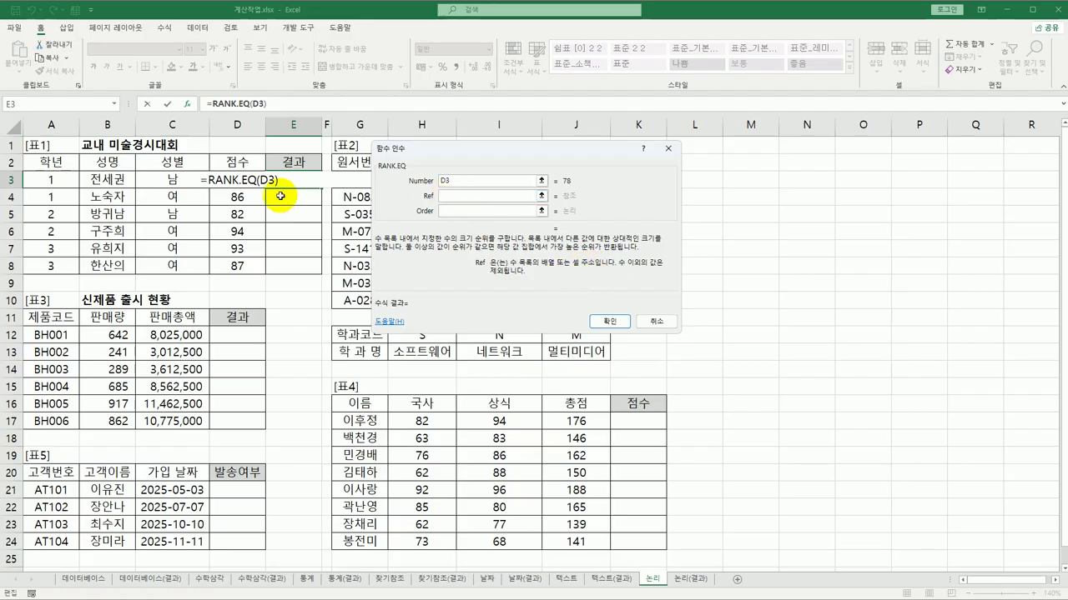
drag(250, 180, 253, 271)
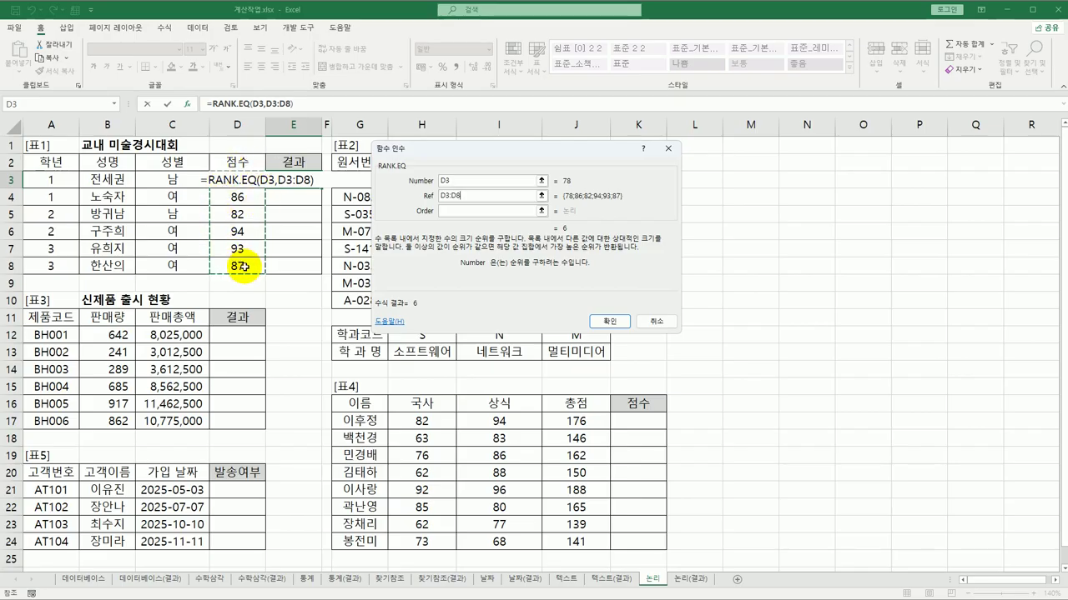
key(F4)
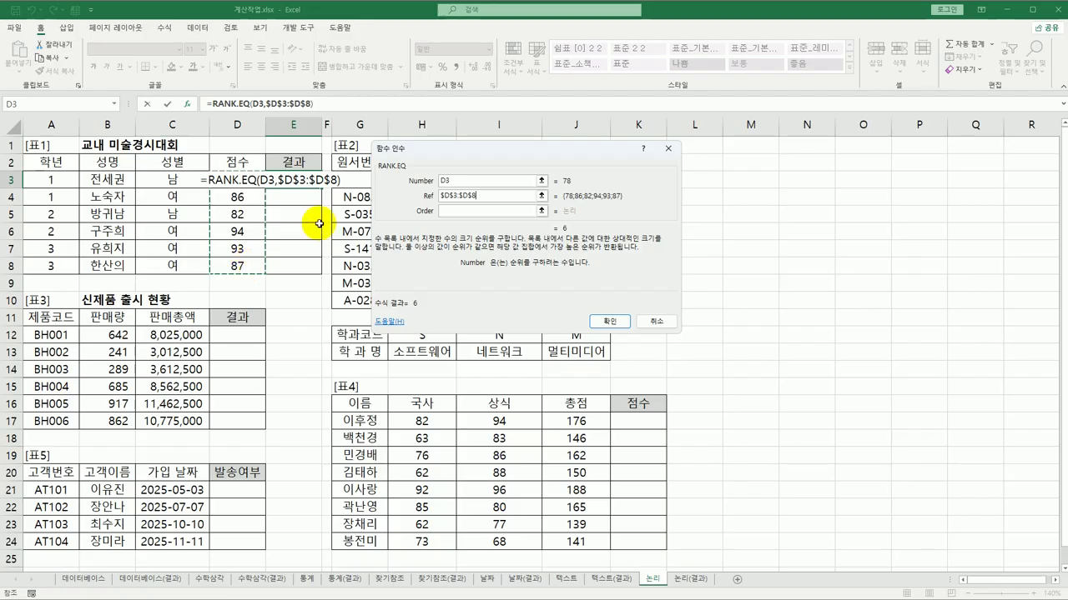
click(477, 211)
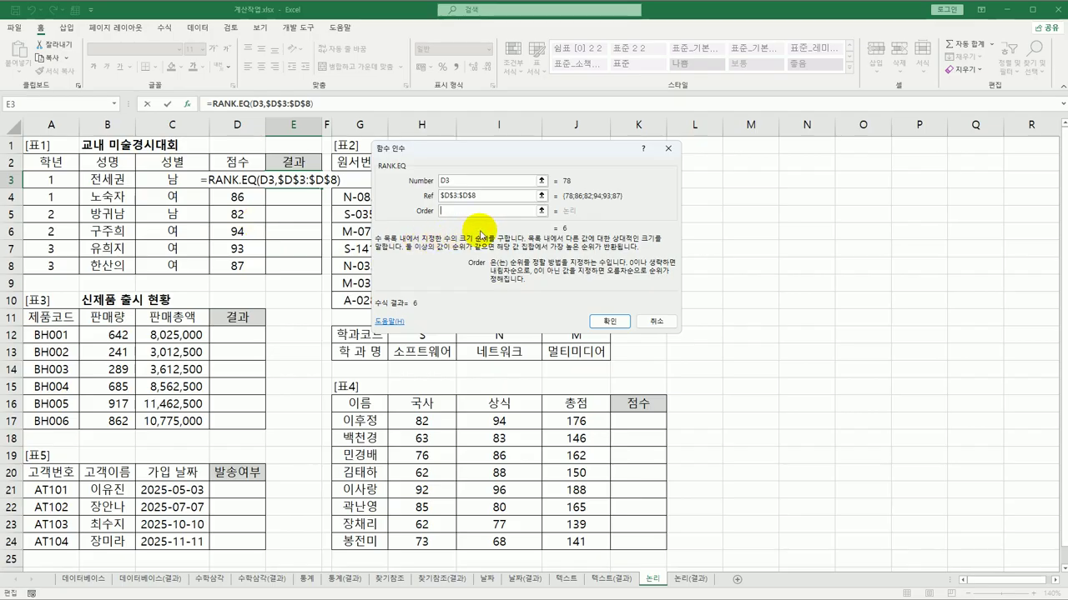
text(0)
click(610, 321)
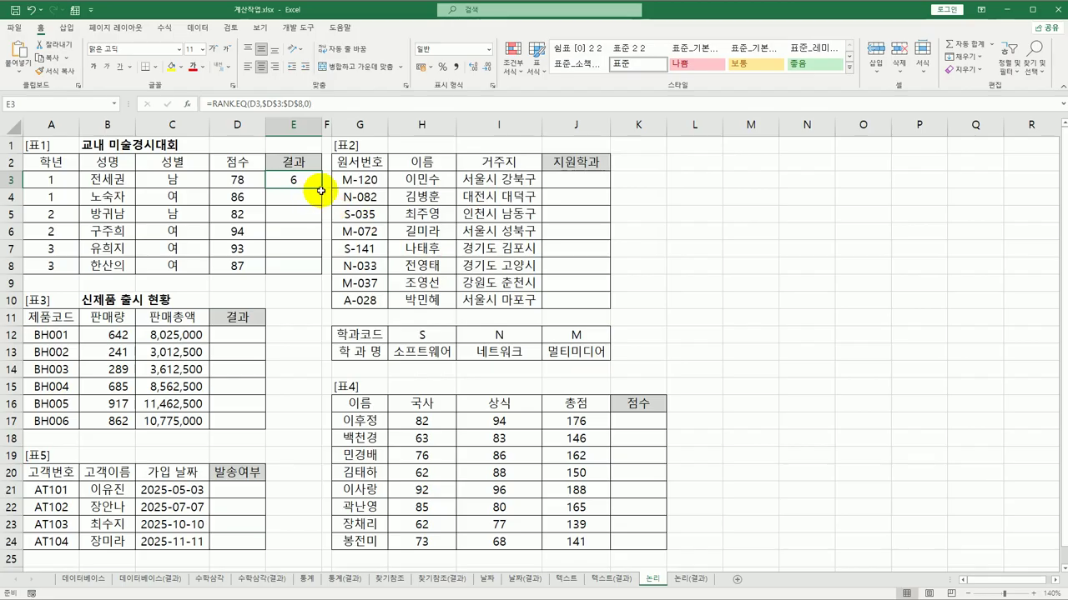
drag(320, 188, 318, 270)
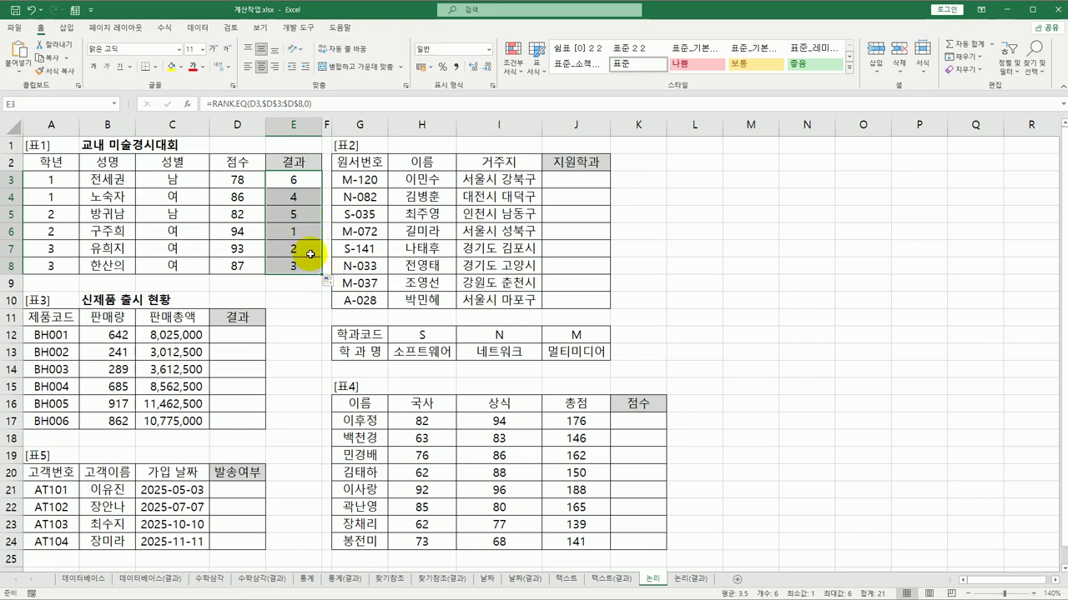
- Nest the RANK.EQ formula in E3 inside a CHOOSE function as its index and open the CHOOSE arguments
click(296, 182)
double_click(297, 183)
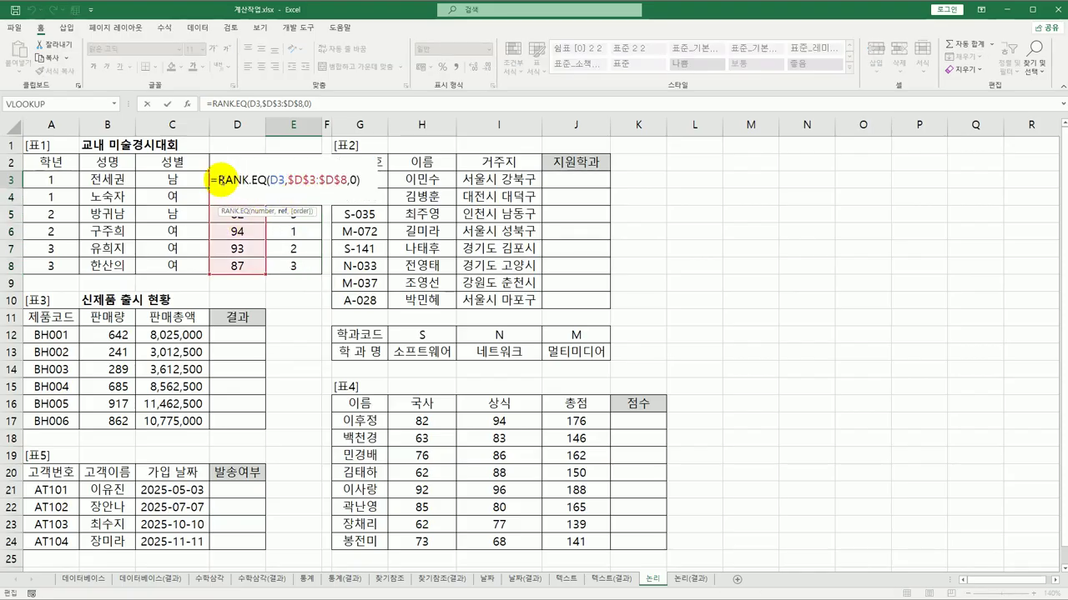
click(219, 179)
text(choo)
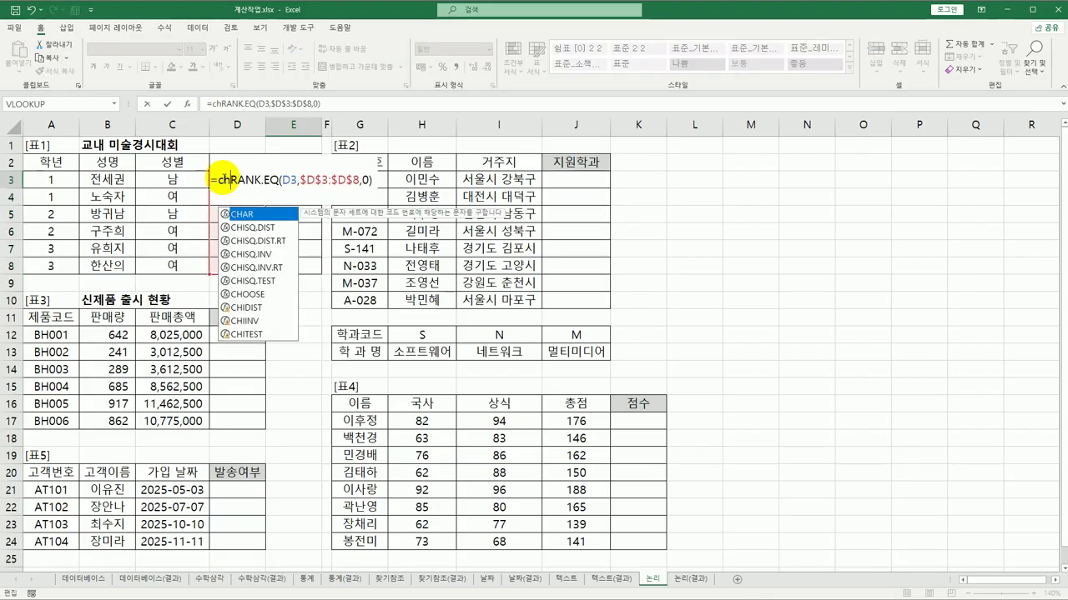
key(Tab)
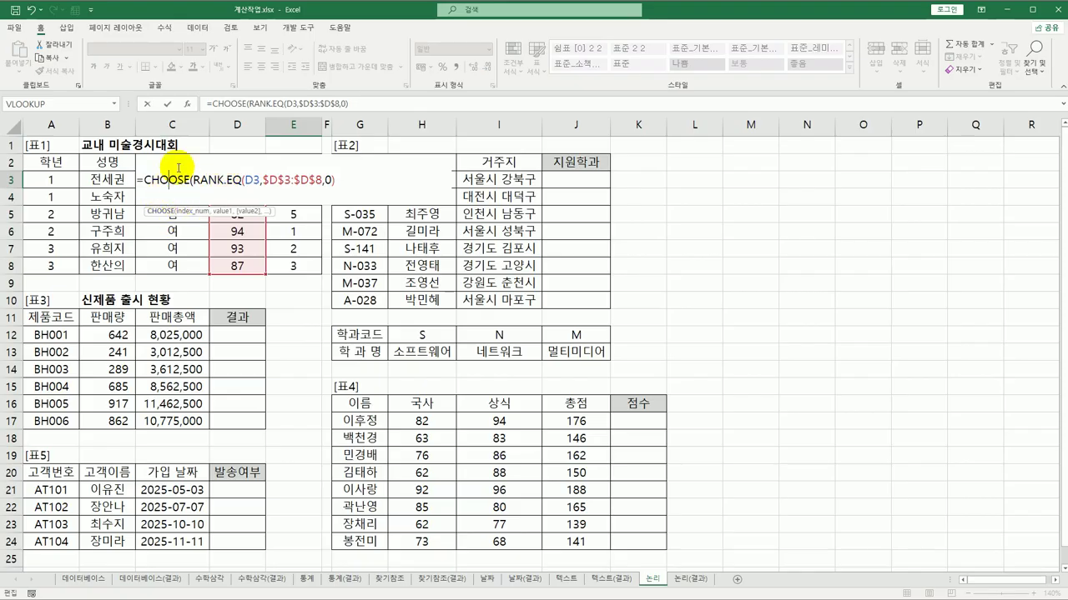
click(187, 103)
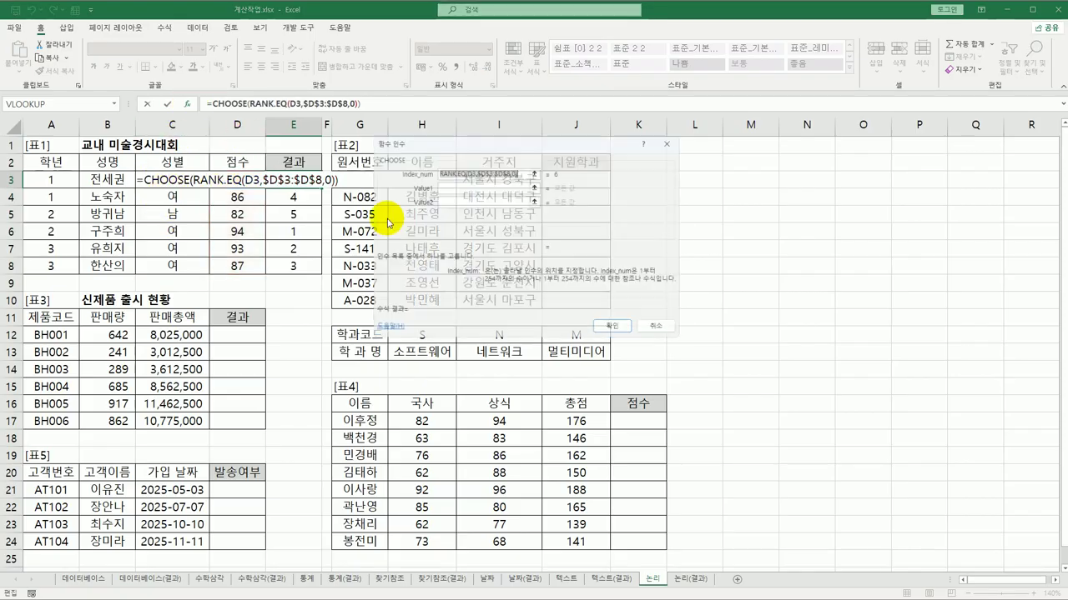
- Set the four CHOOSE values to "대상", "금상", "은상" and "동상", and copy the E3 formula down to E8
click(474, 184)
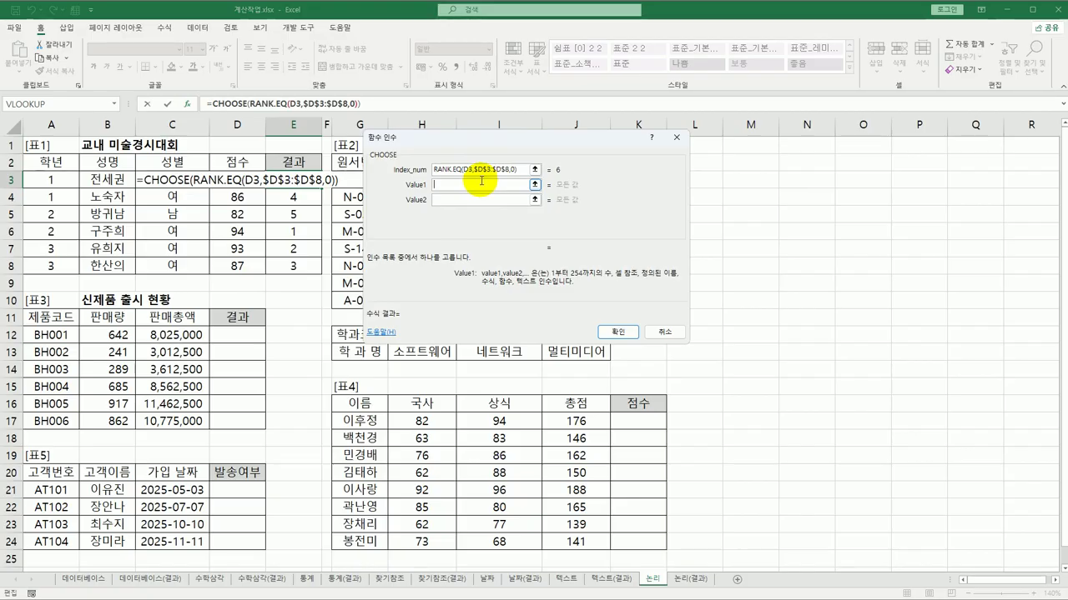
text(대상)
key(Tab)
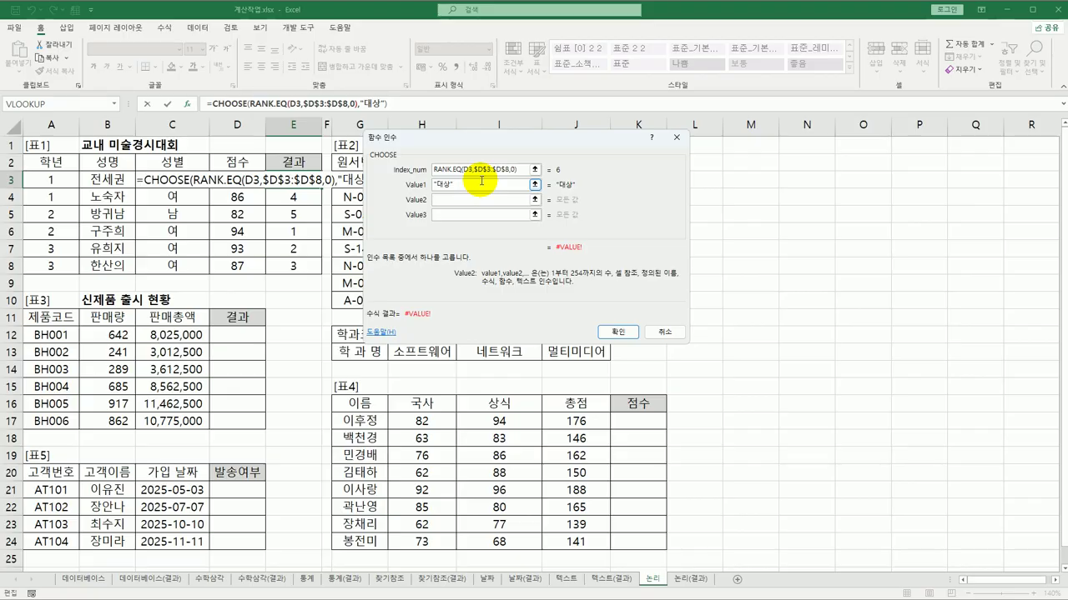
text(금상)
key(Tab)
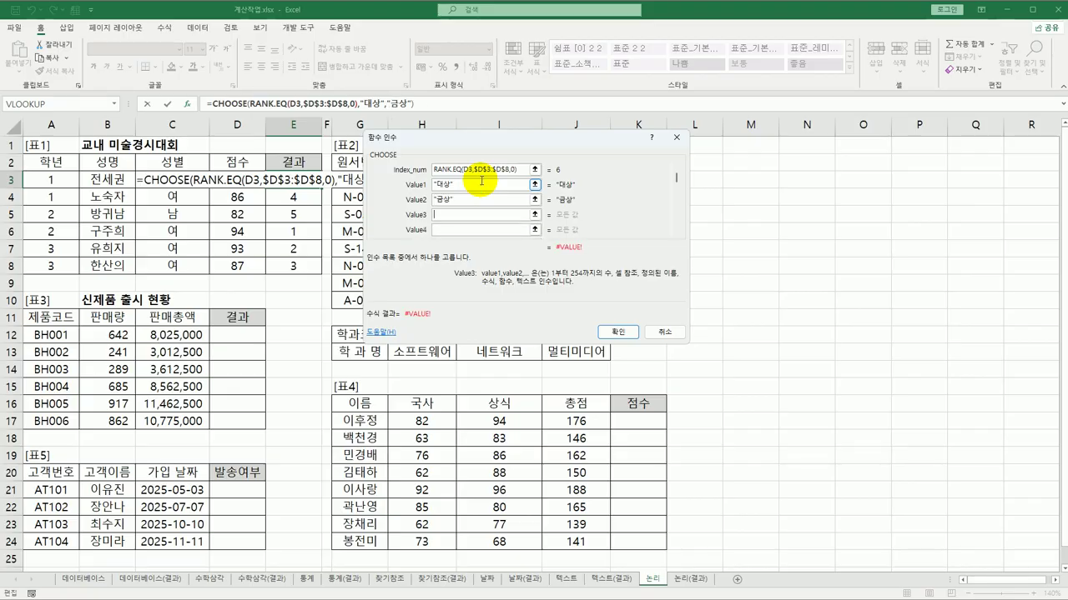
text(은상)
key(Tab)
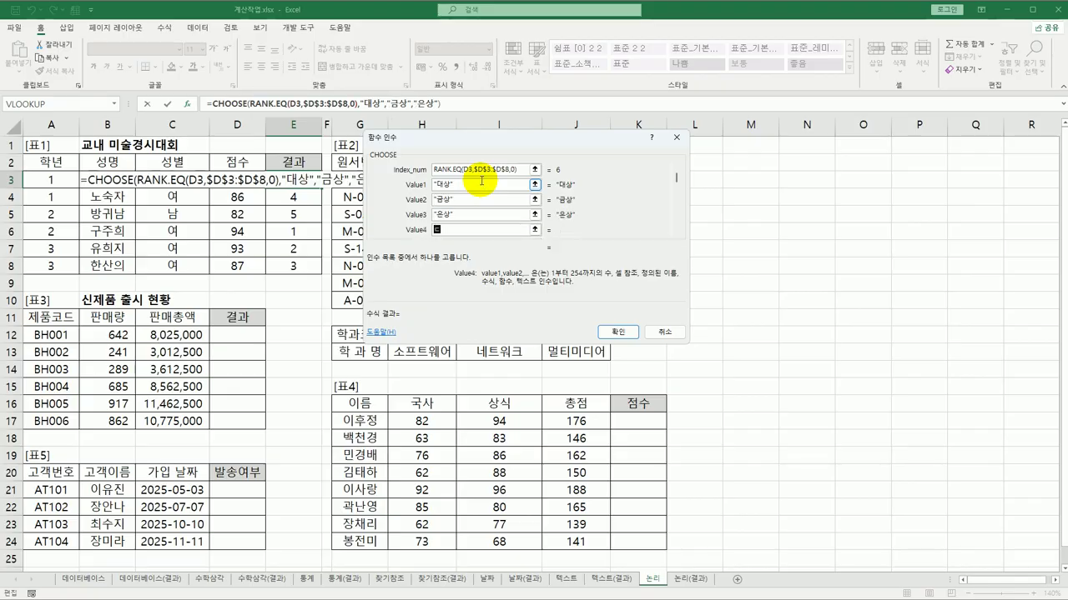
text(동시)
click(622, 334)
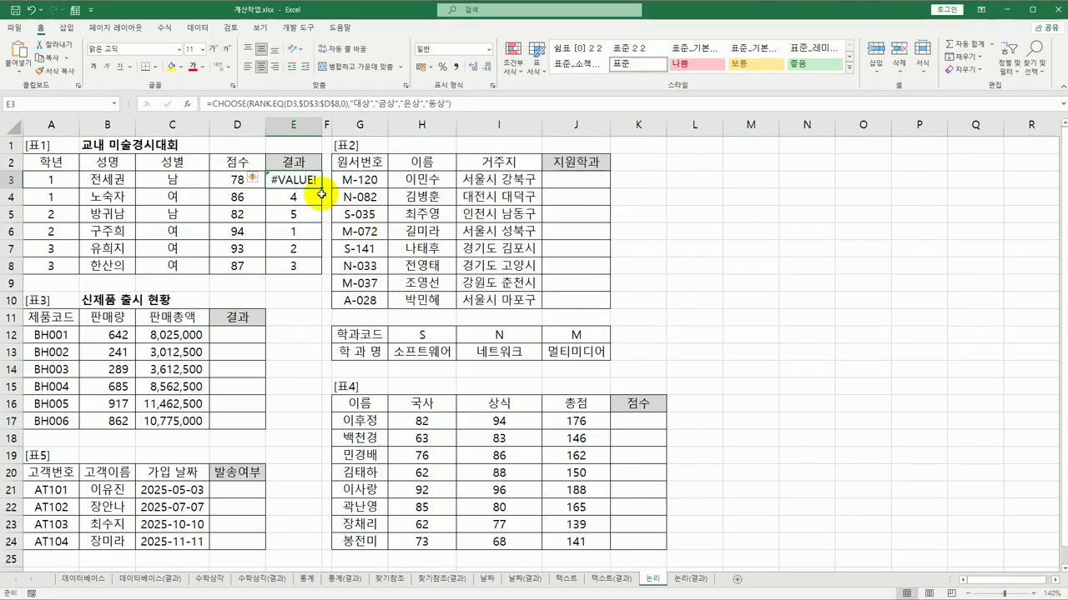
drag(322, 188, 320, 268)
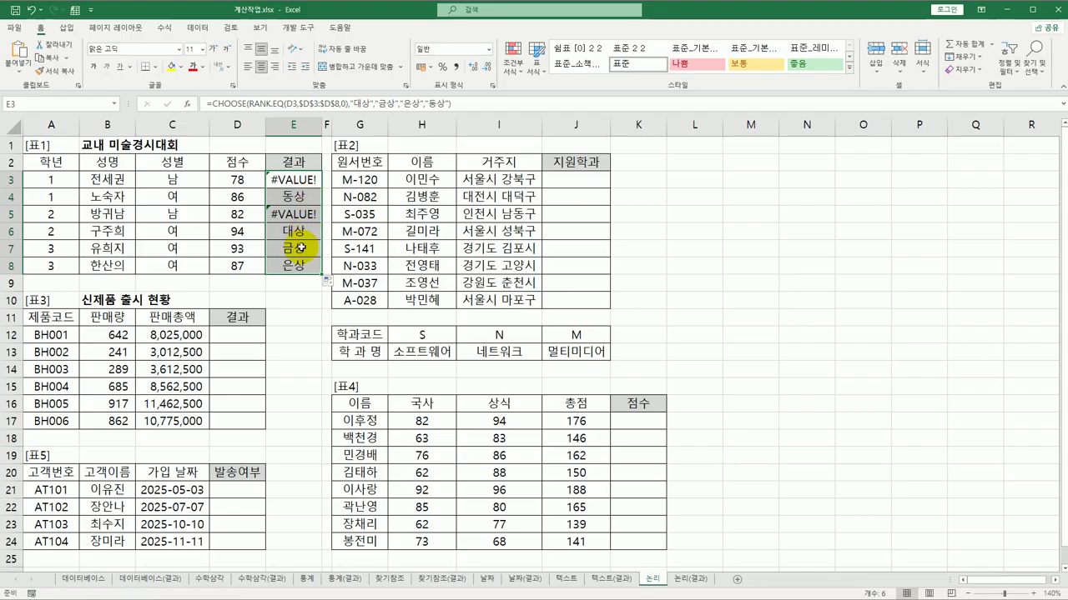
- Wrap the CHOOSE formula in E3 in IFERROR with an empty string "" as the error value, and copy it down to E8
click(290, 184)
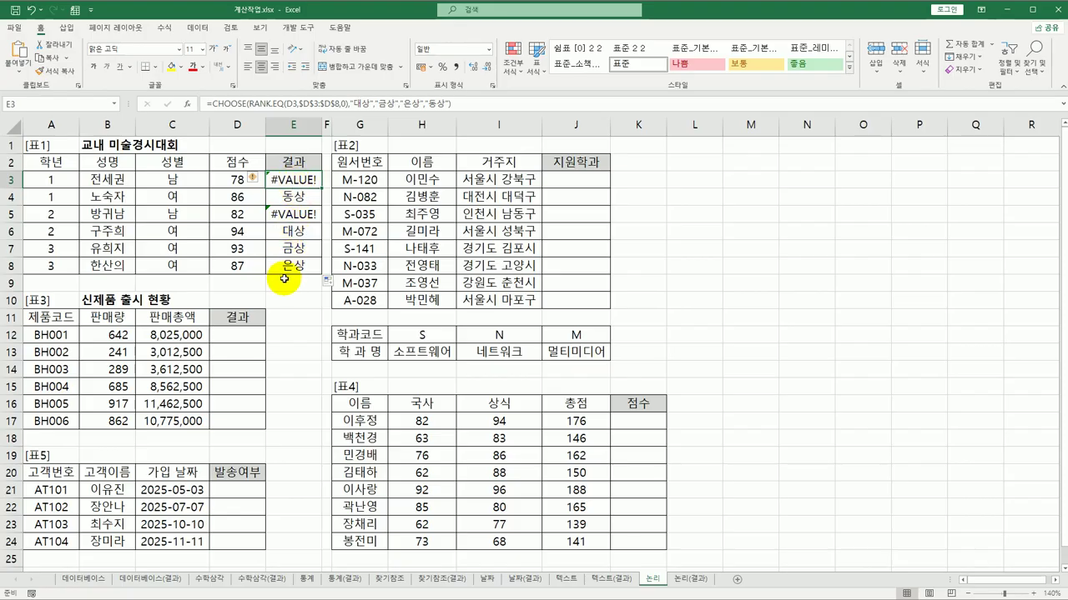
double_click(284, 179)
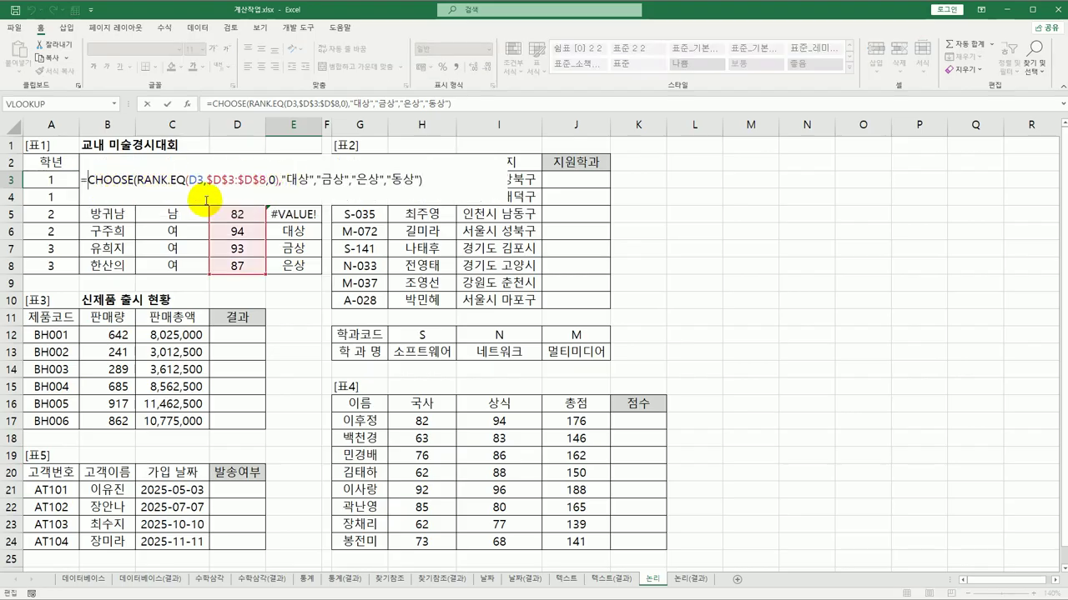
text(IFERROR()
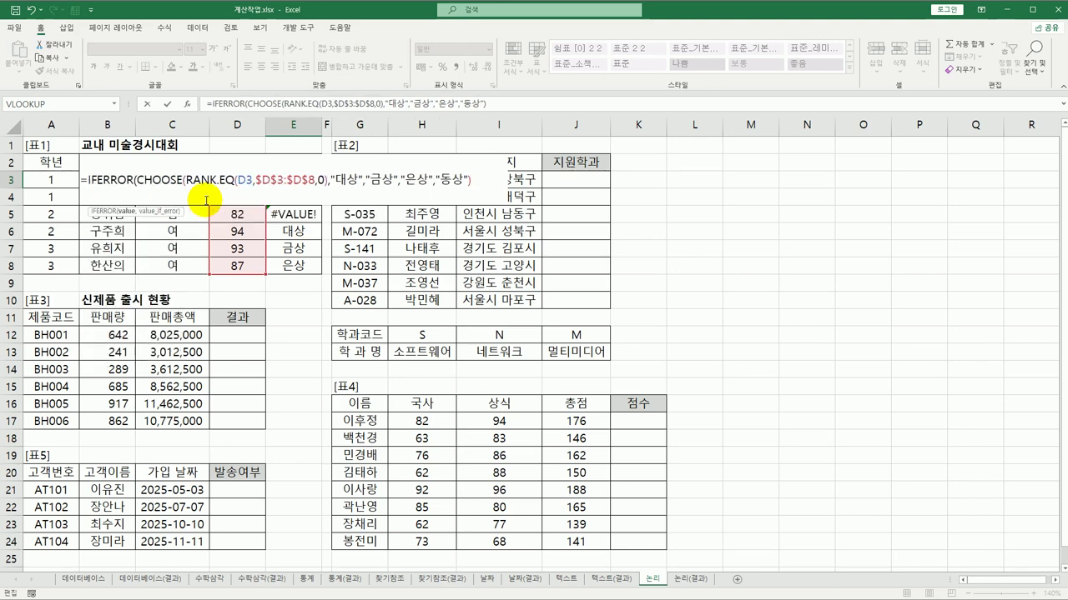
text(,""))
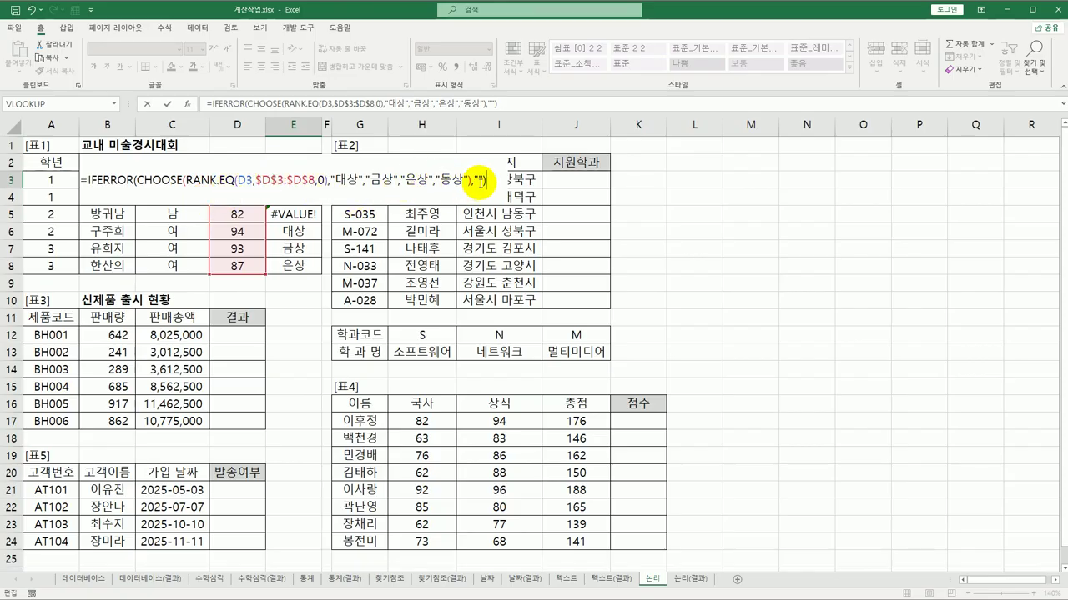
key(Return)
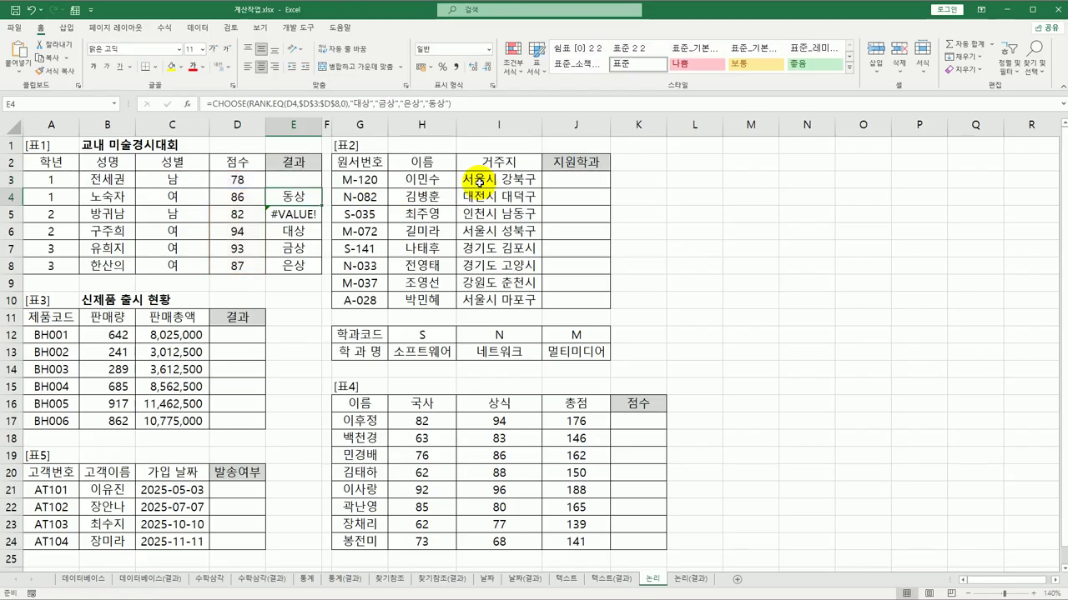
click(285, 182)
drag(319, 189, 314, 266)
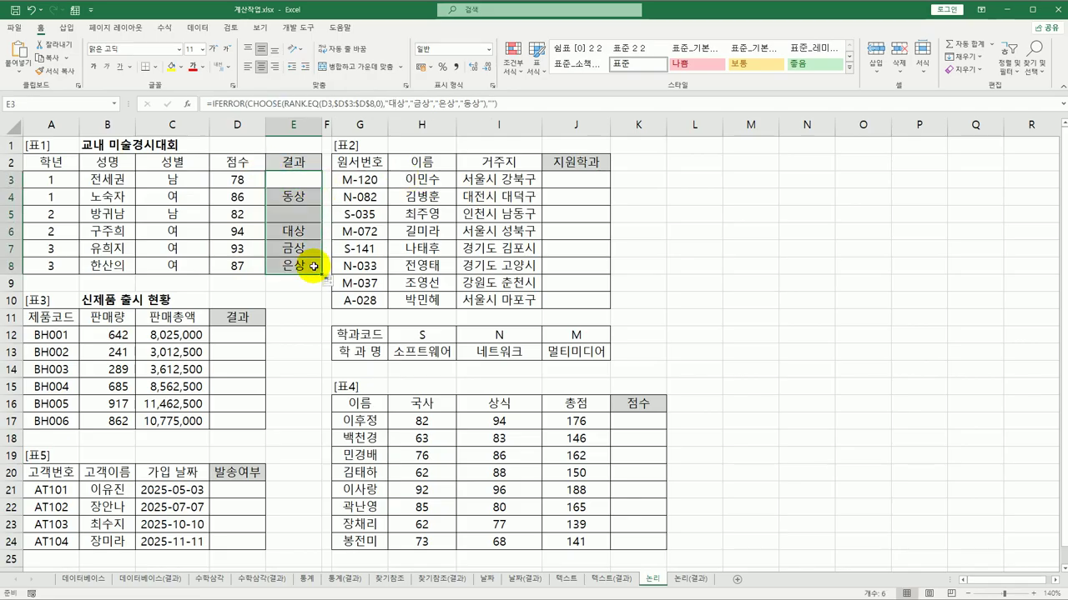
click(313, 267)
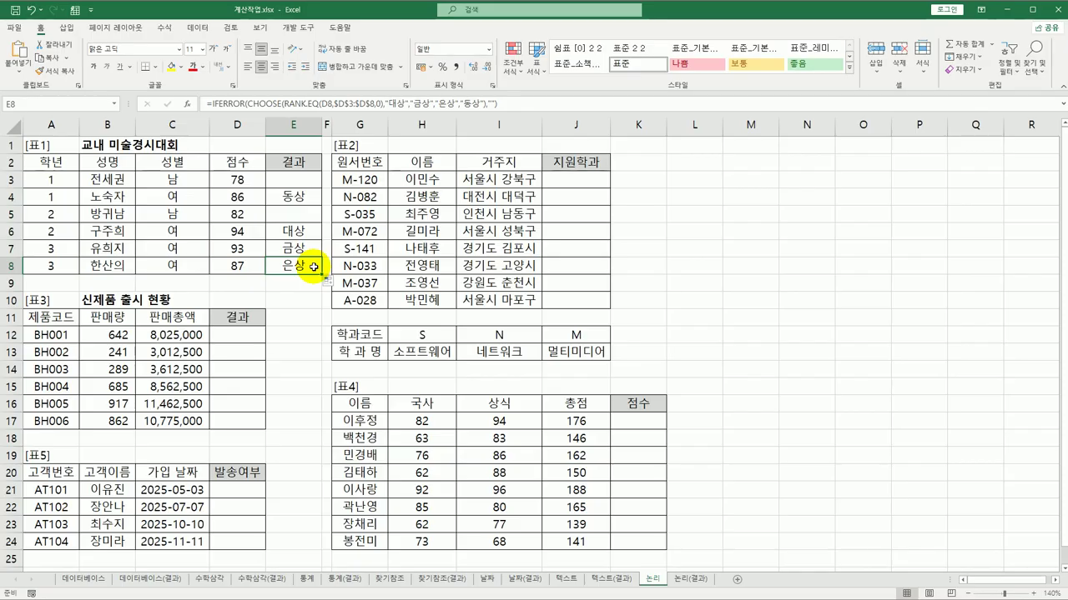
- Enter =LEFT(G3) in J3 of 표2 to extract the department code, and copy the formula down to J10
click(572, 179)
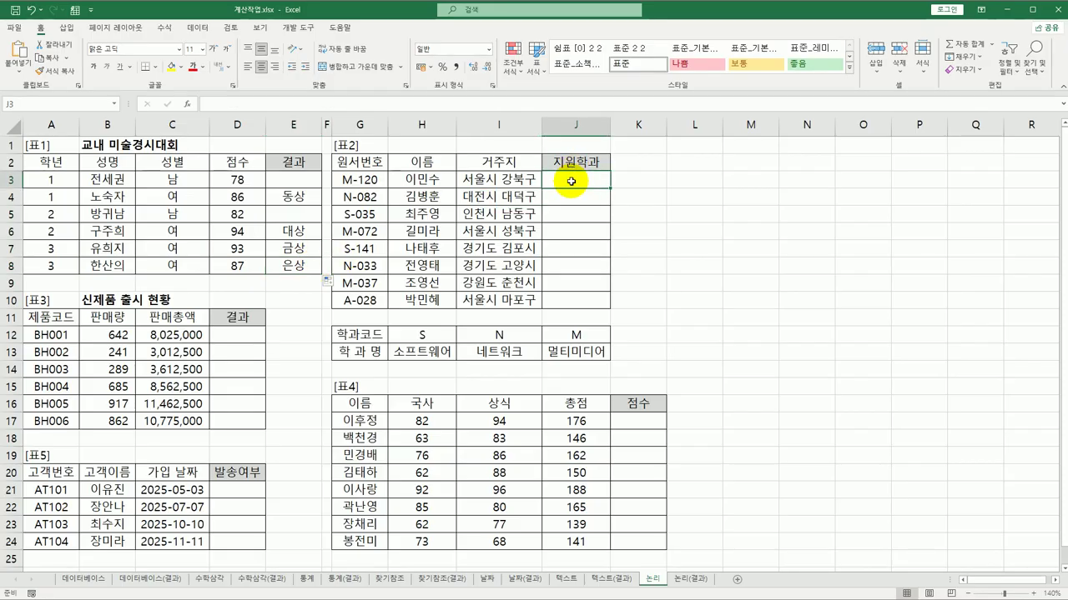
drag(359, 179, 370, 299)
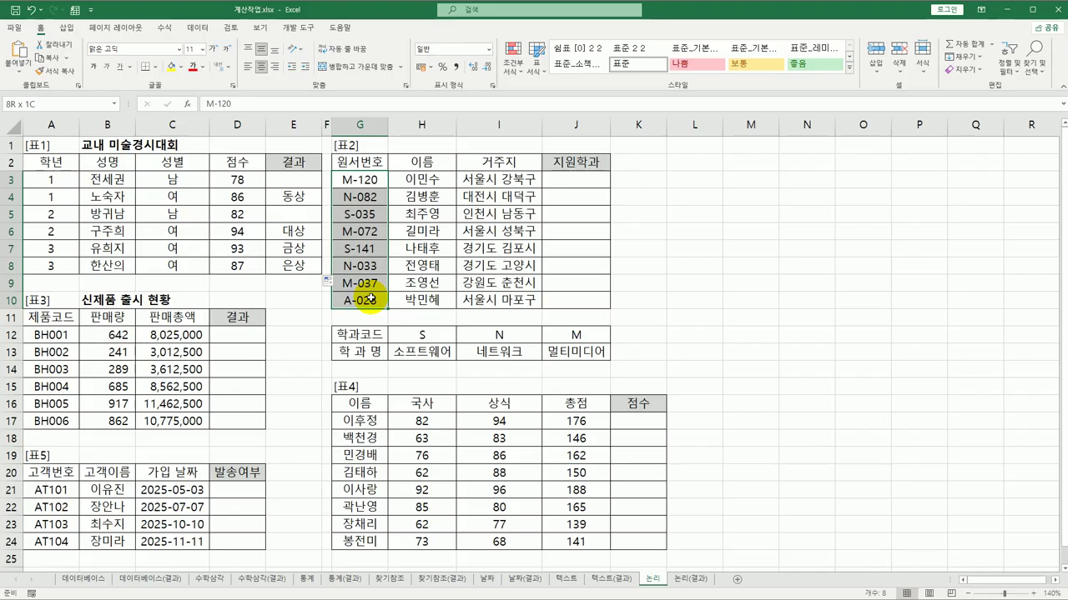
drag(370, 299, 370, 298)
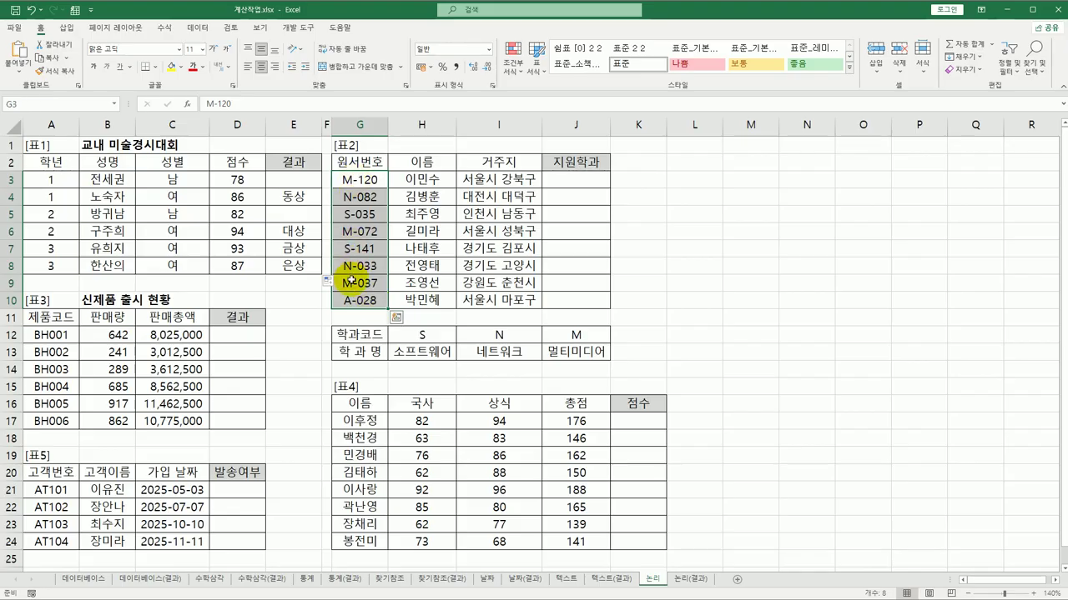
drag(412, 336, 566, 357)
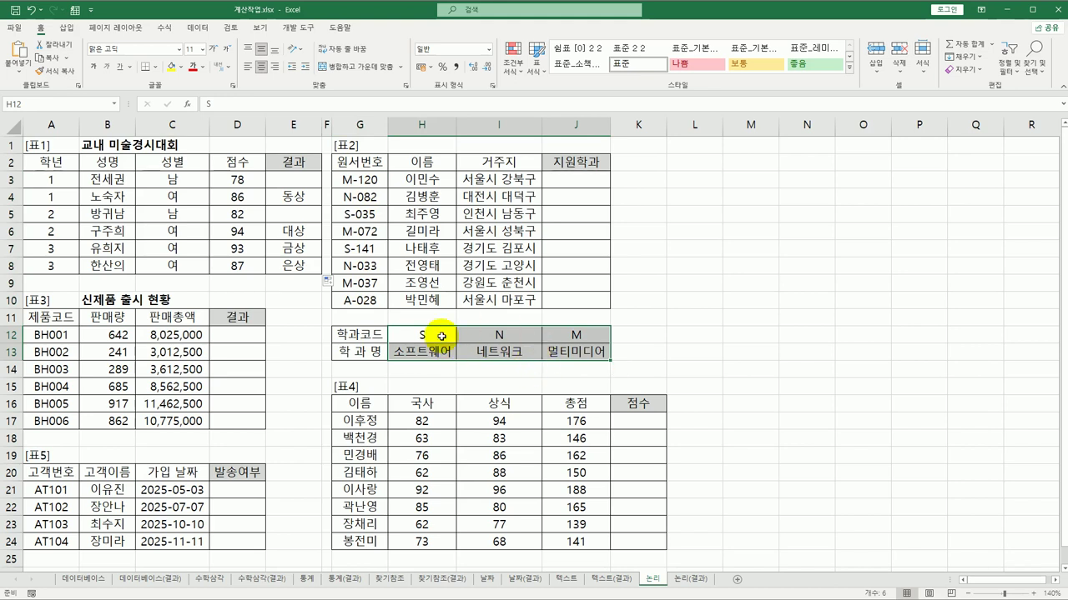
click(556, 182)
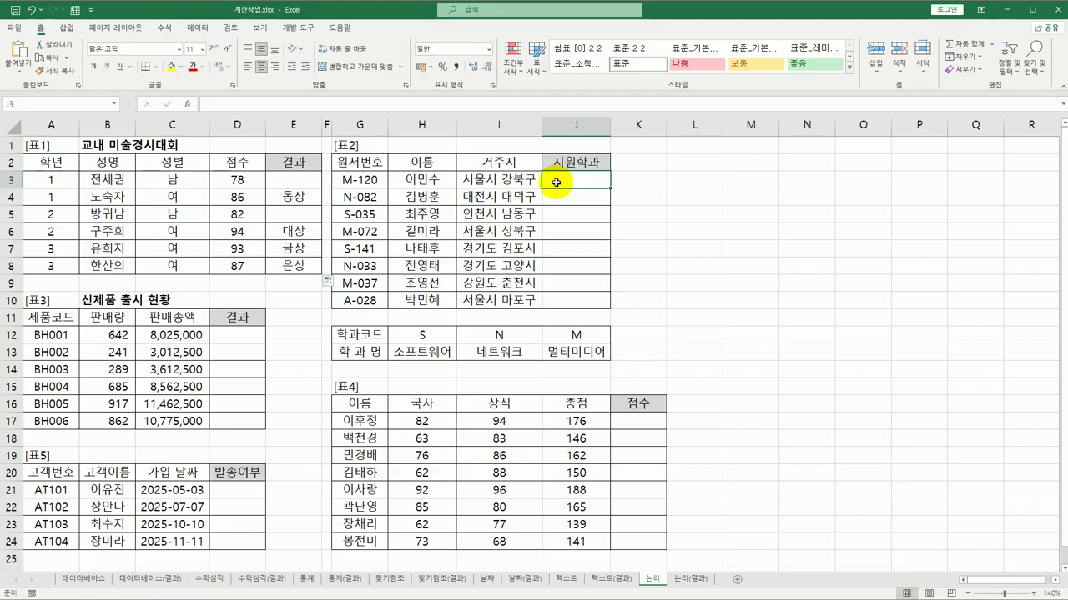
text(=l)
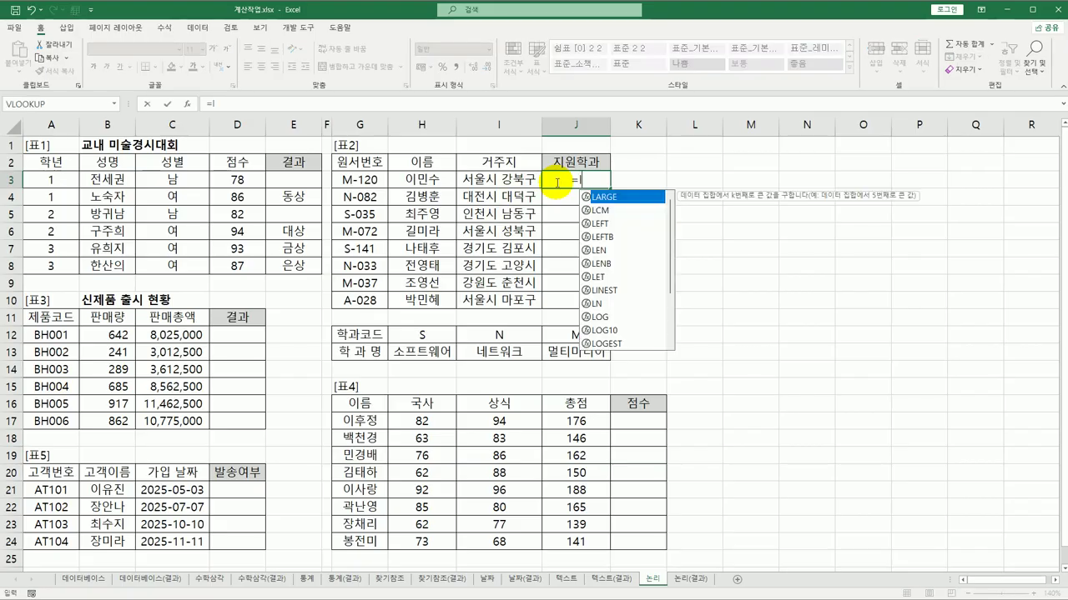
double_click(602, 224)
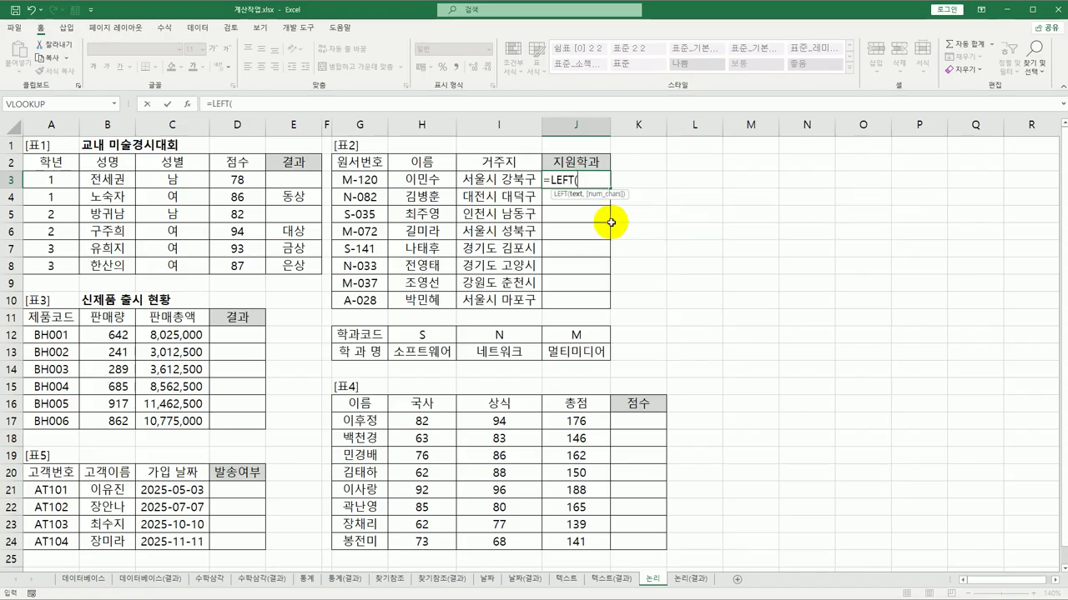
click(363, 179)
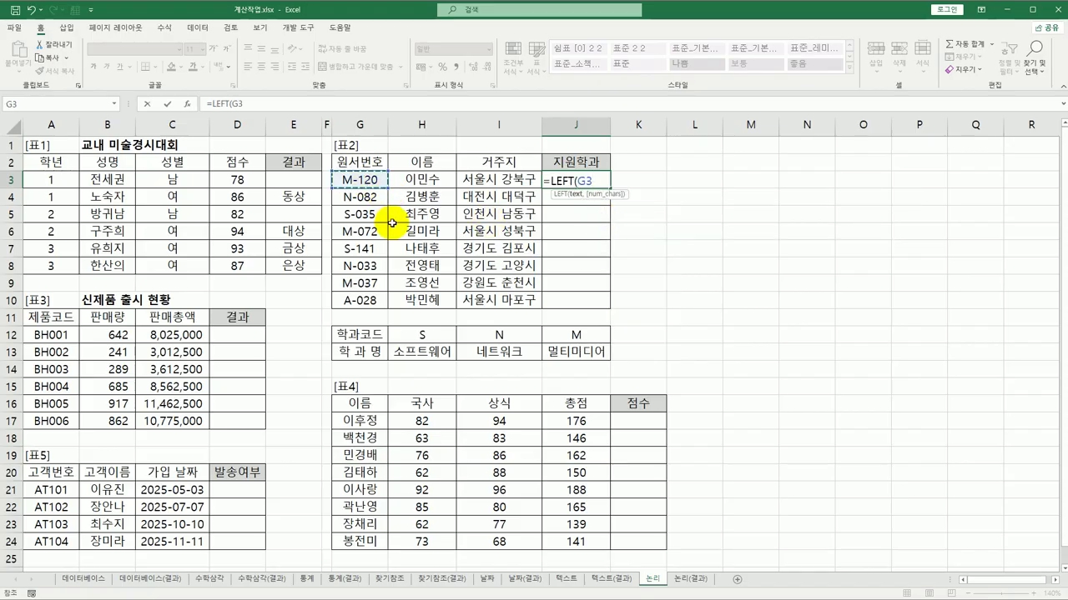
text())
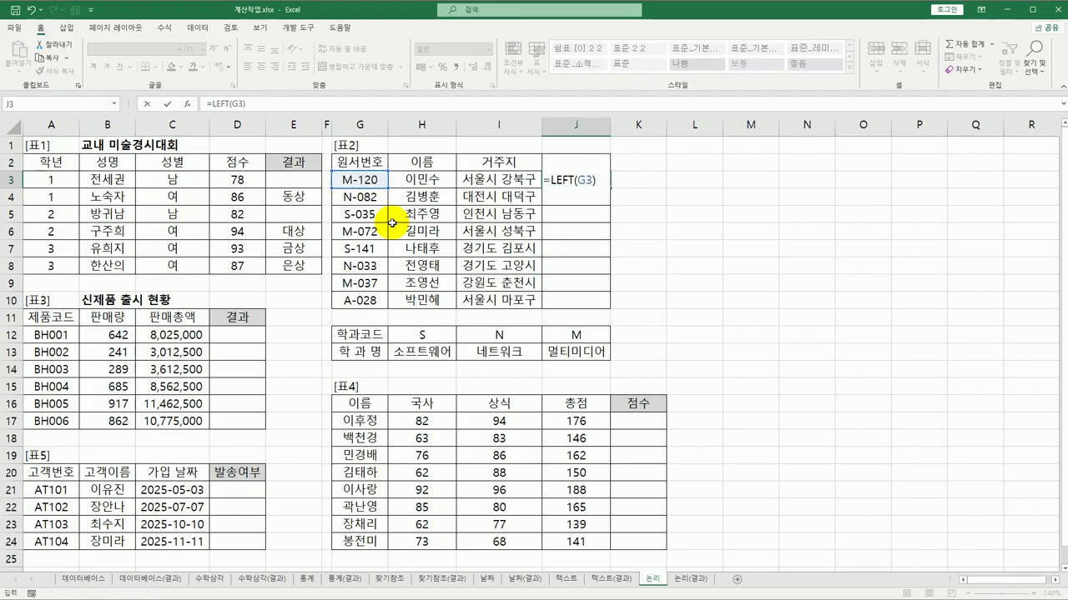
key(ctrl+Return)
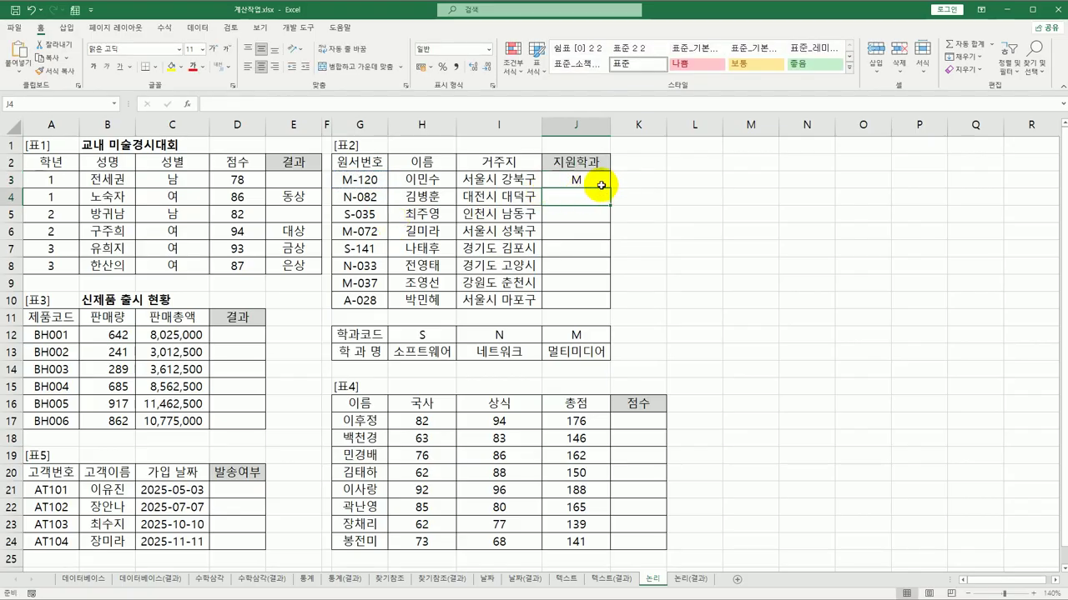
drag(611, 187, 606, 302)
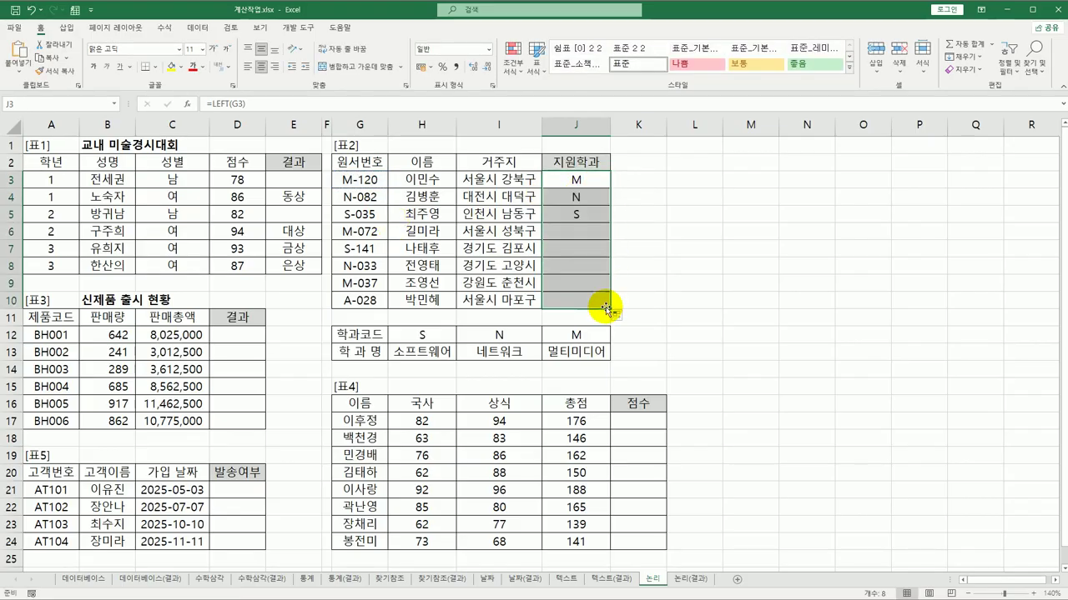
- Set the Num_chars argument of the LEFT formula in J3 to 1 and copy it down to J10
click(575, 178)
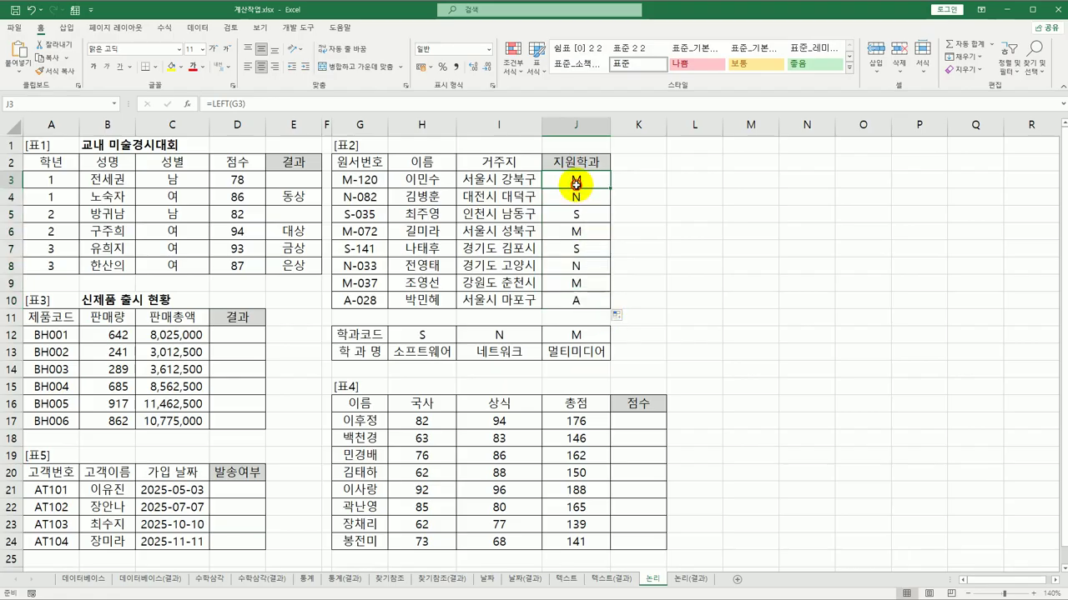
click(187, 104)
drag(558, 160, 816, 171)
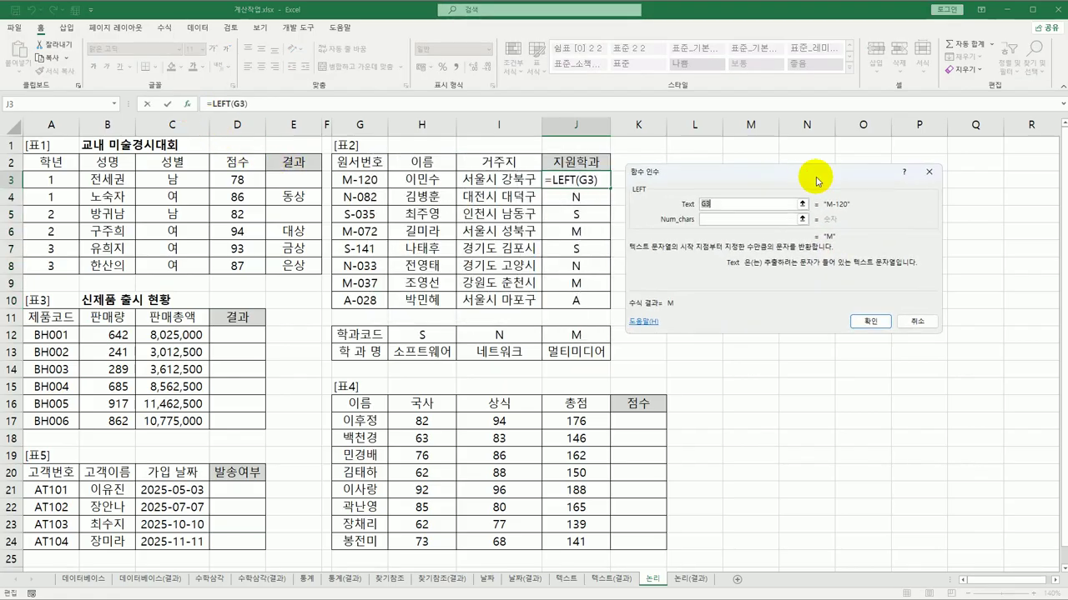
click(724, 220)
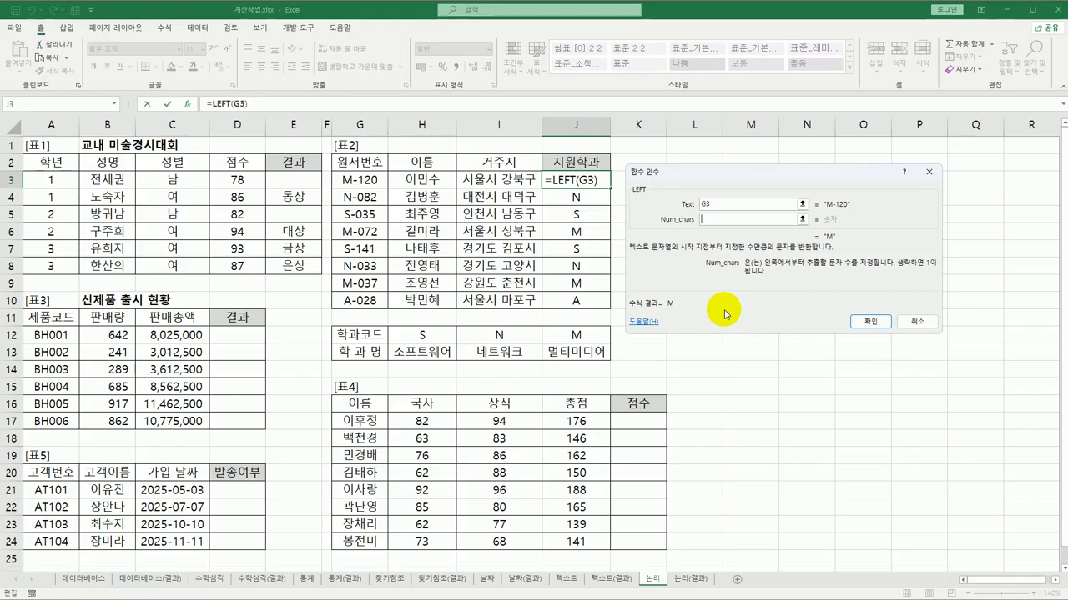
text(1)
click(870, 321)
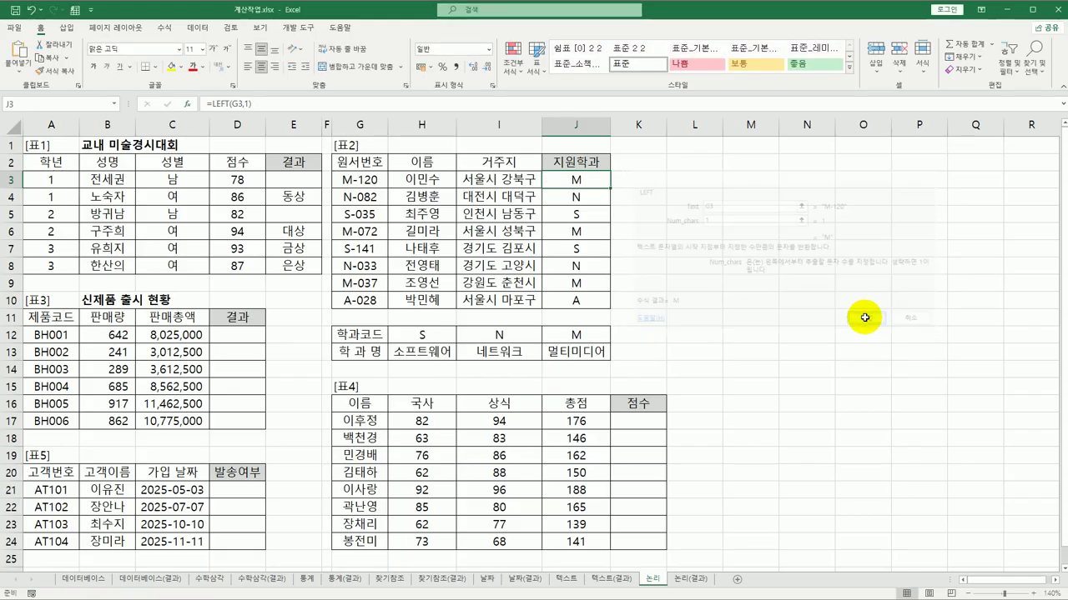
drag(610, 188, 597, 302)
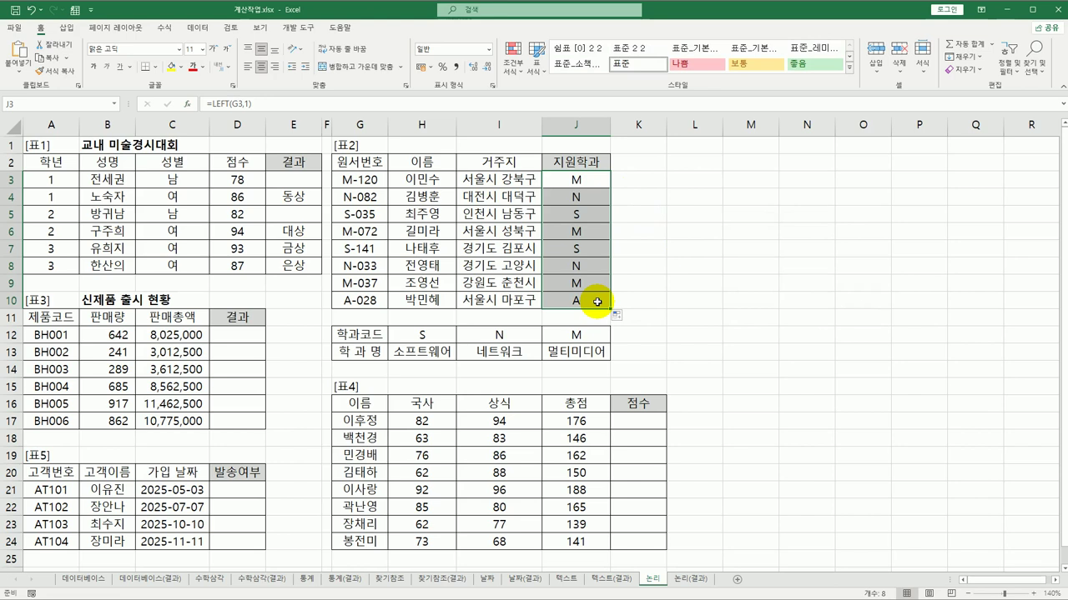
- Nest the LEFT formula in J3 inside an HLOOKUP function as its lookup value and open the HLOOKUP arguments
click(581, 179)
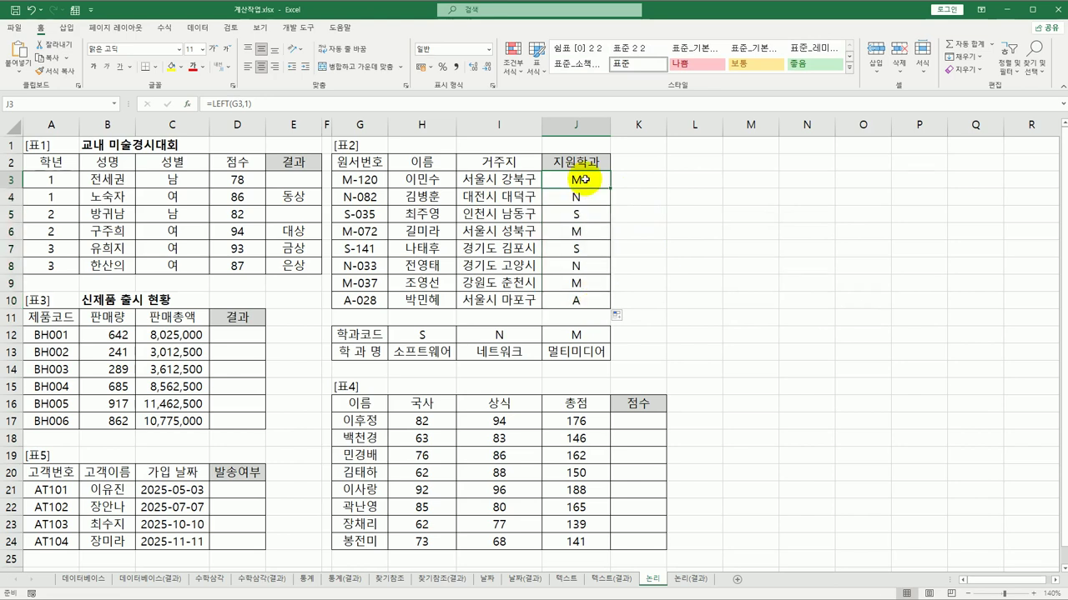
drag(442, 334, 574, 353)
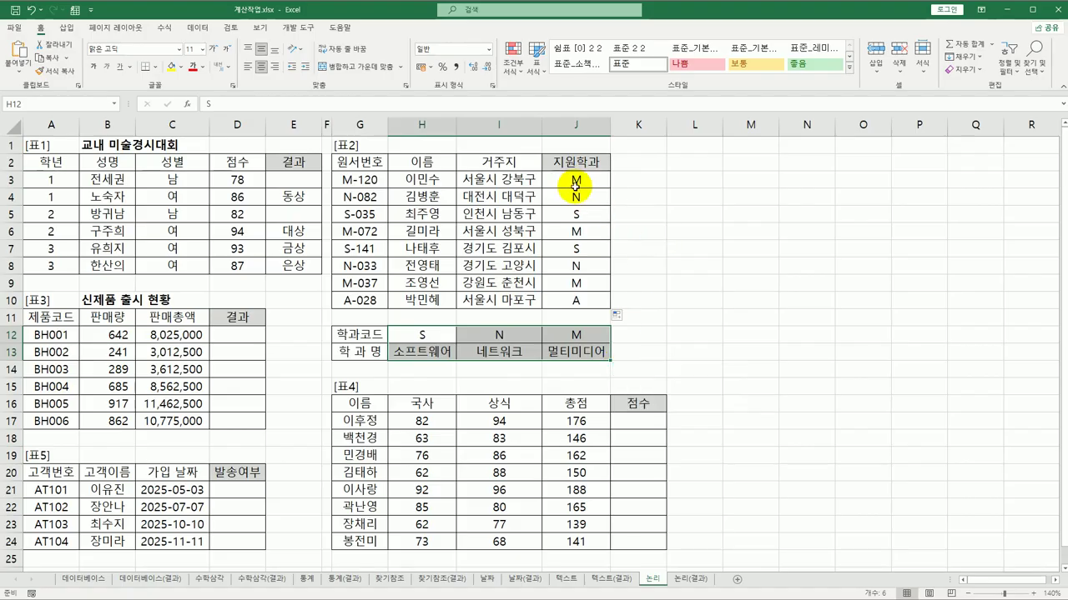
click(576, 181)
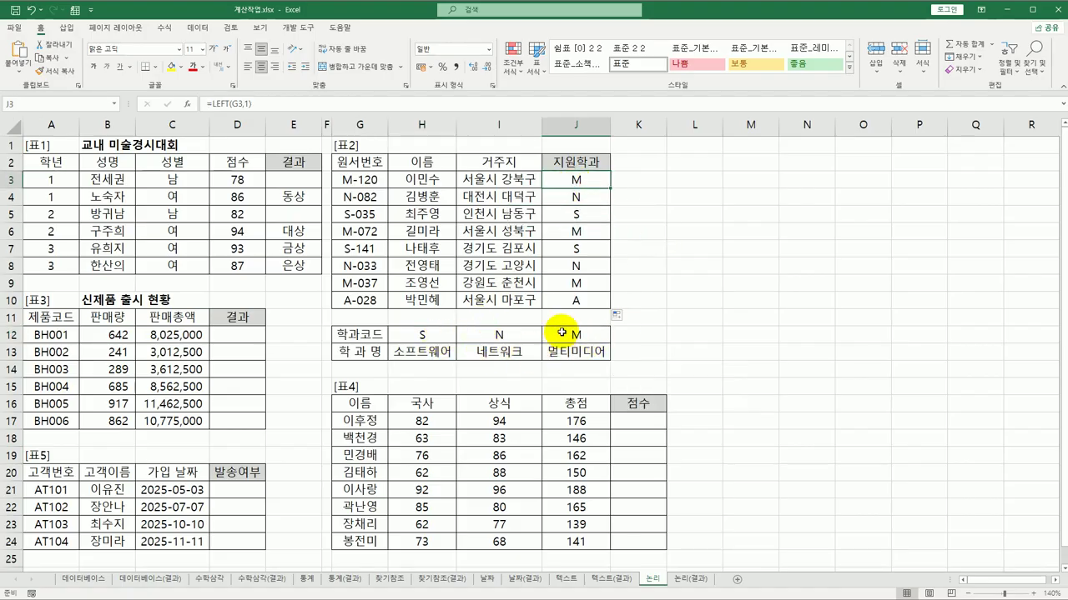
double_click(561, 177)
click(551, 180)
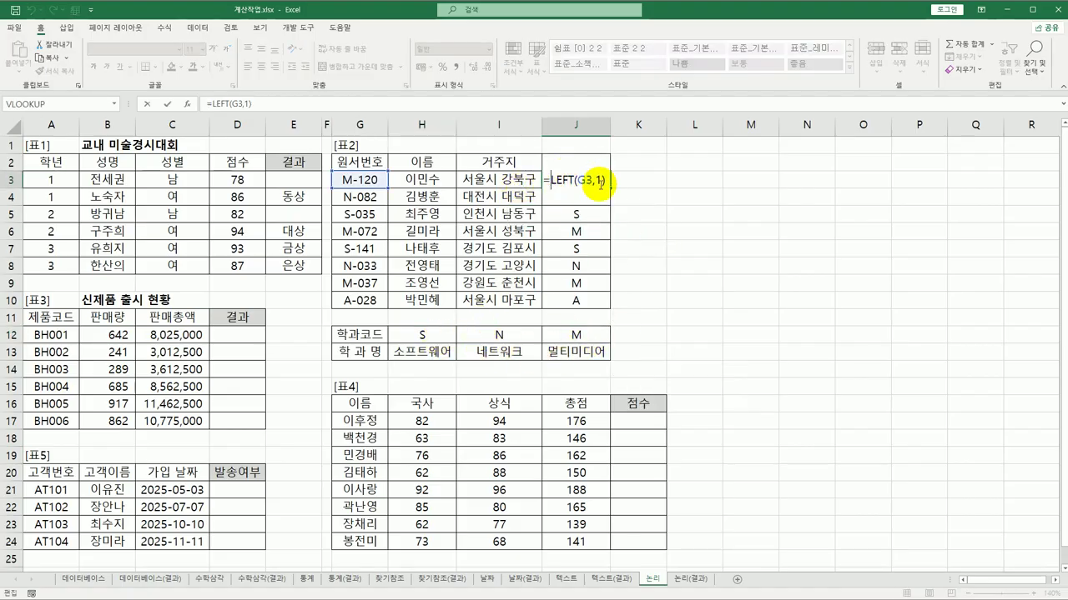
text(hl)
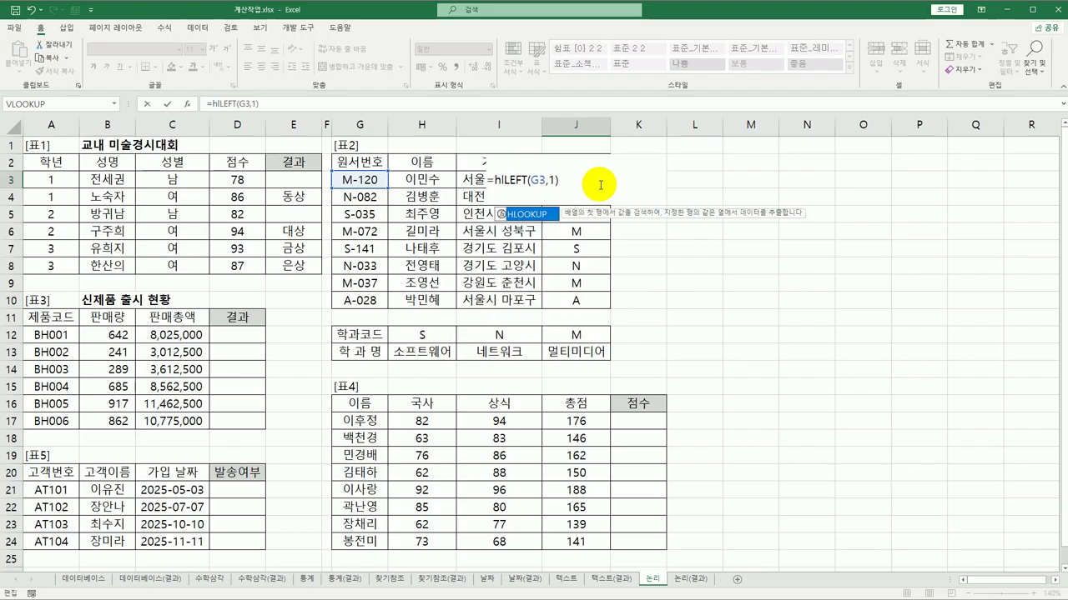
double_click(538, 214)
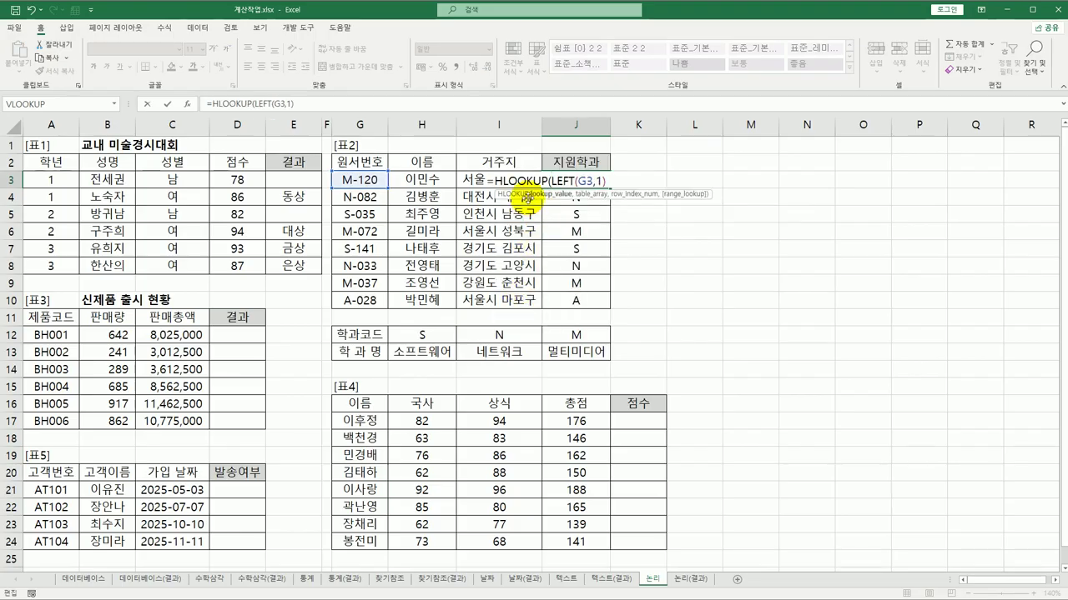
click(517, 181)
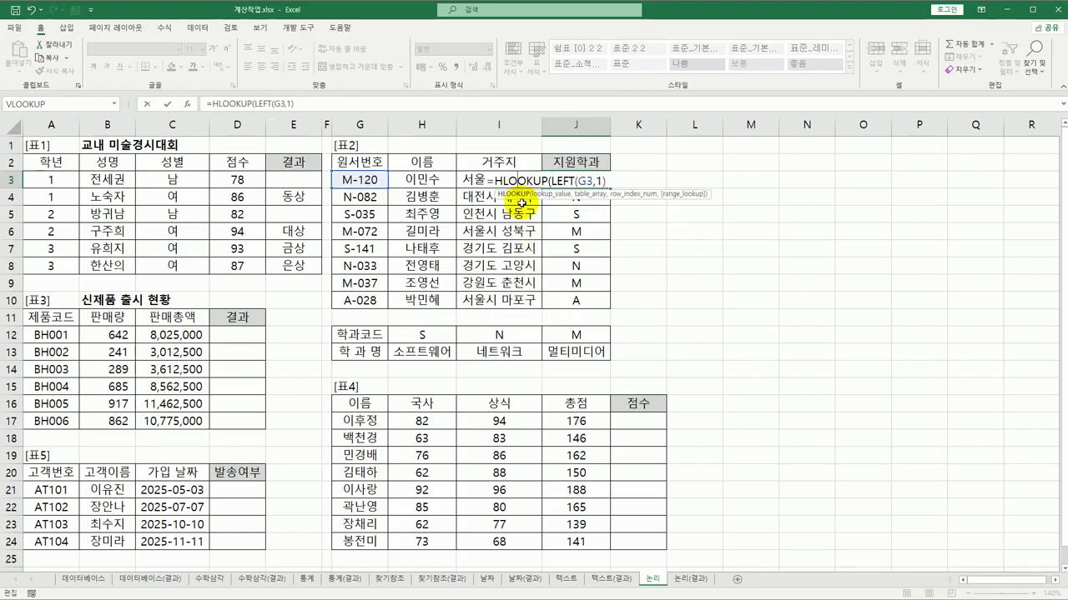
click(186, 103)
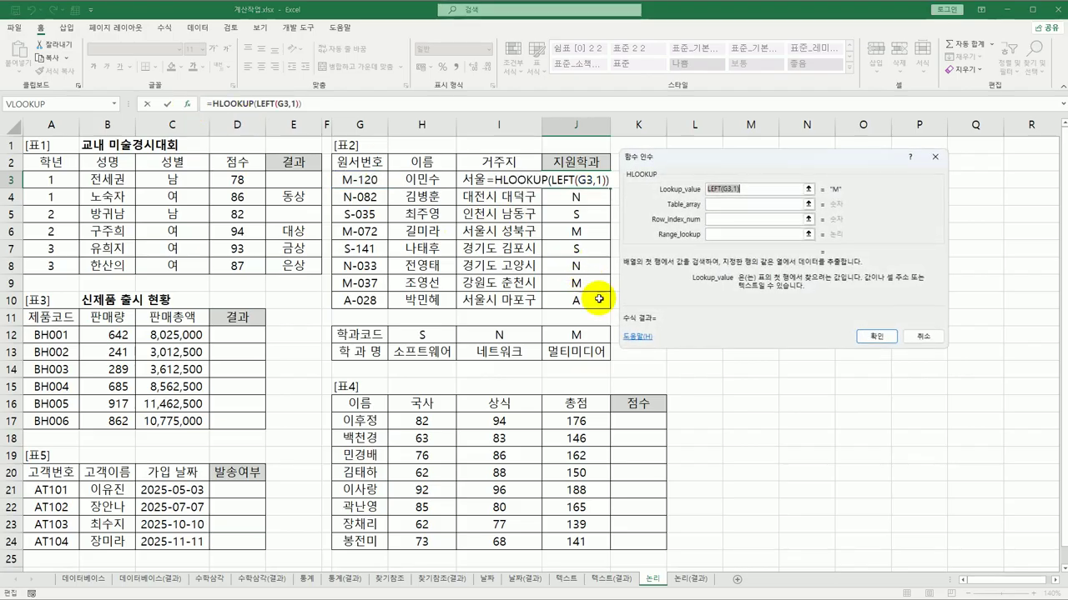
- Set the HLOOKUP table array to $H$12:$J$13, row index to 2 and range lookup to 0, and copy J3 down to J10
click(726, 204)
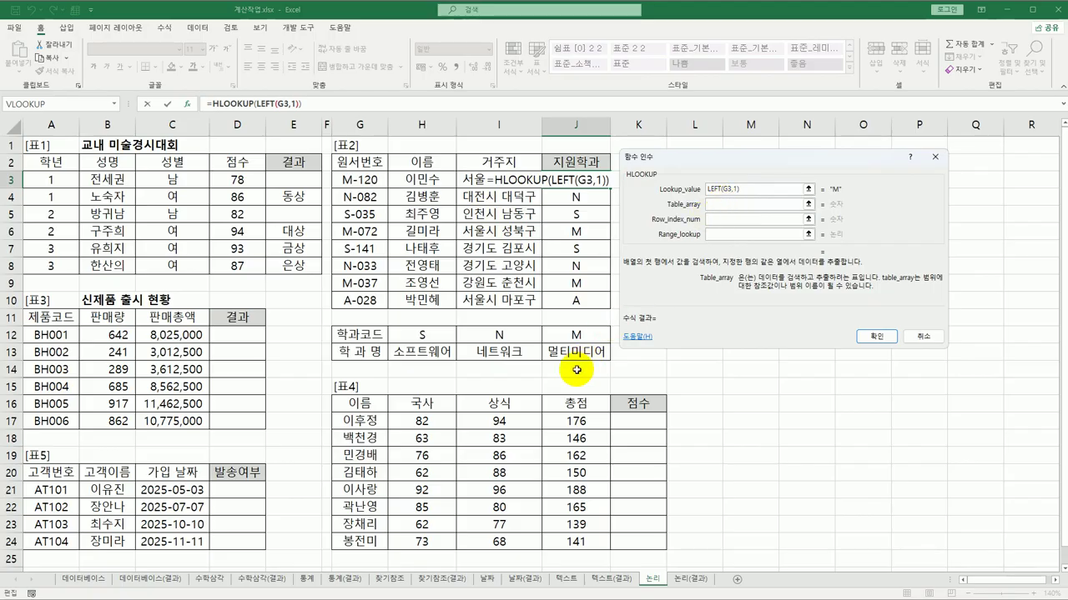
drag(452, 337, 586, 356)
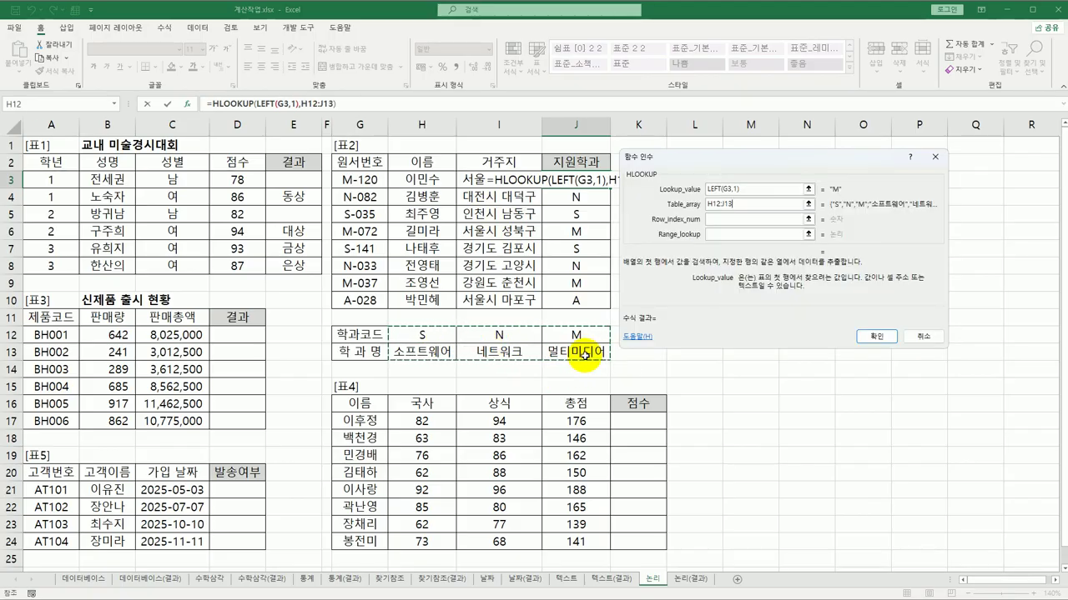
key(F4)
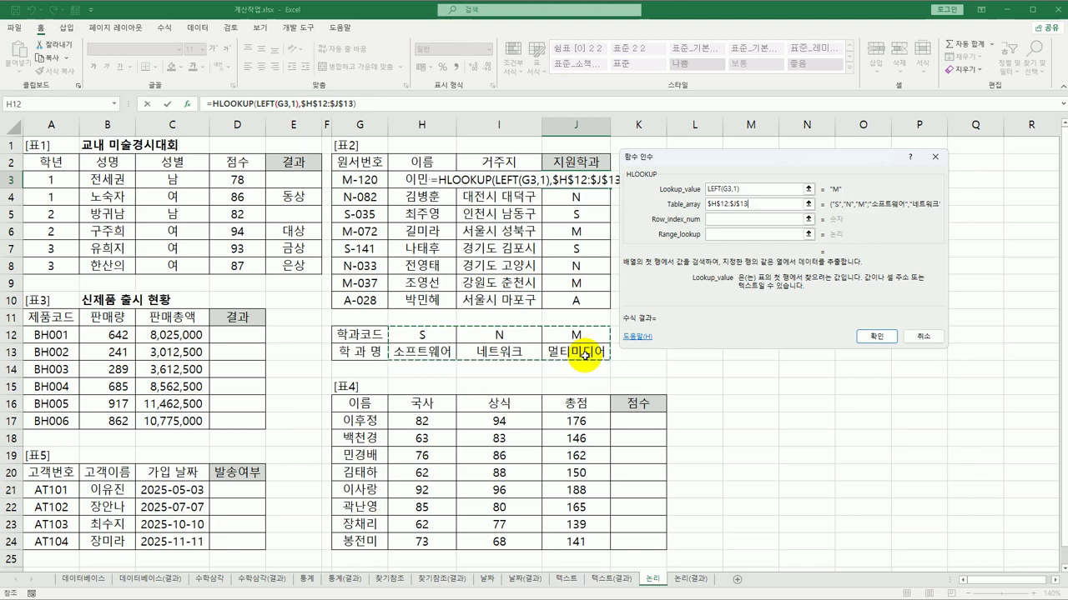
click(714, 219)
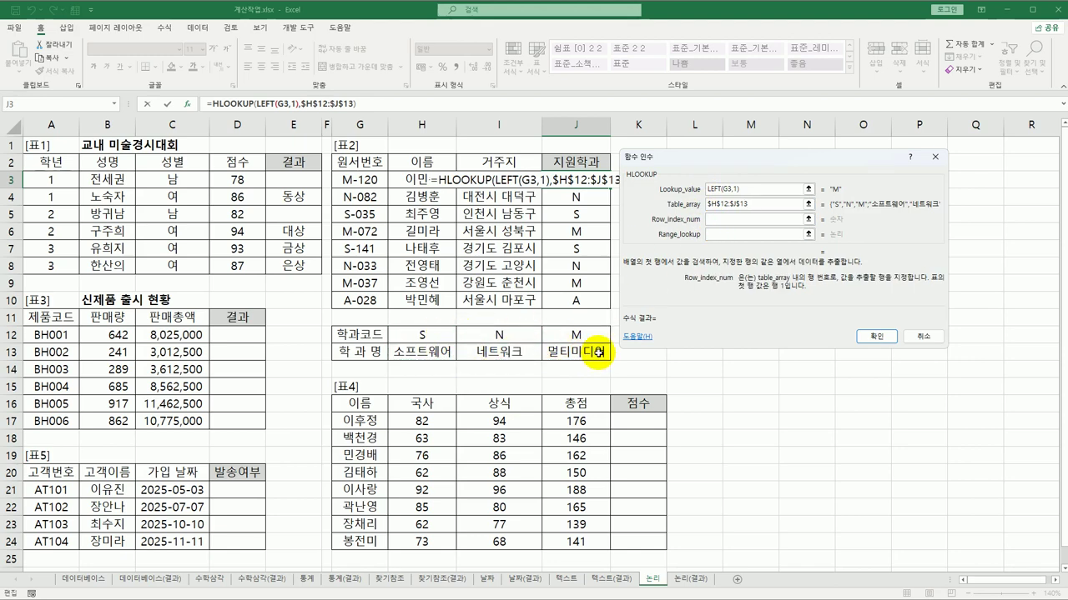
text(2)
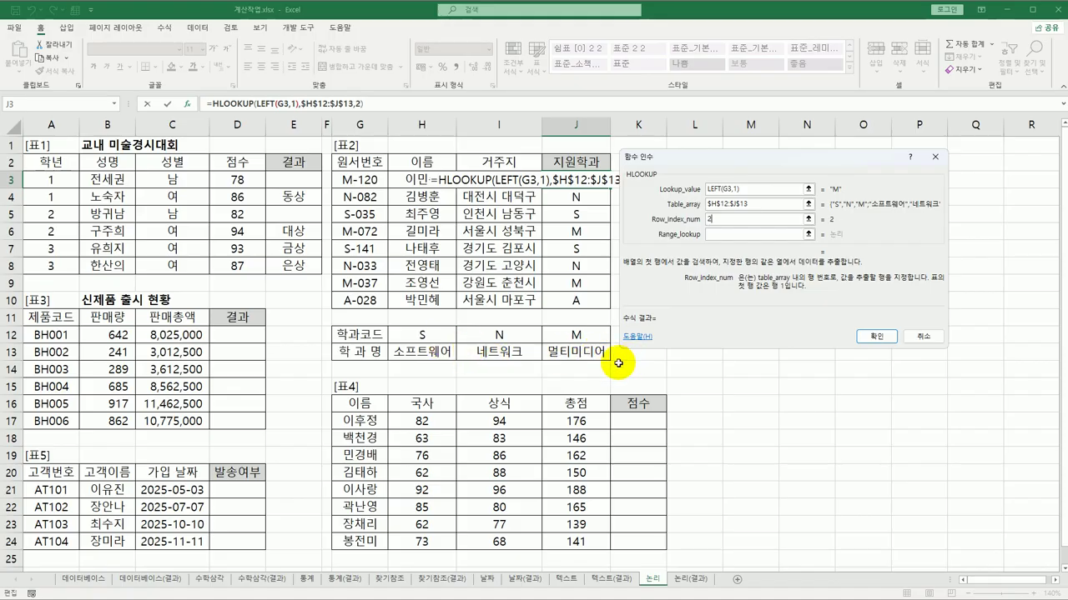
click(738, 239)
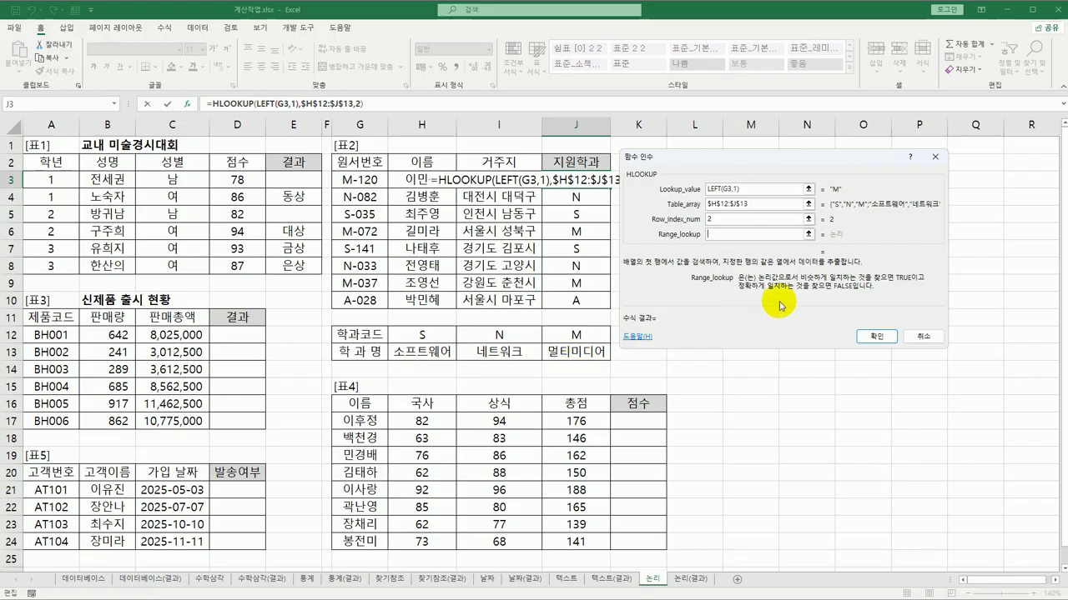
text(0)
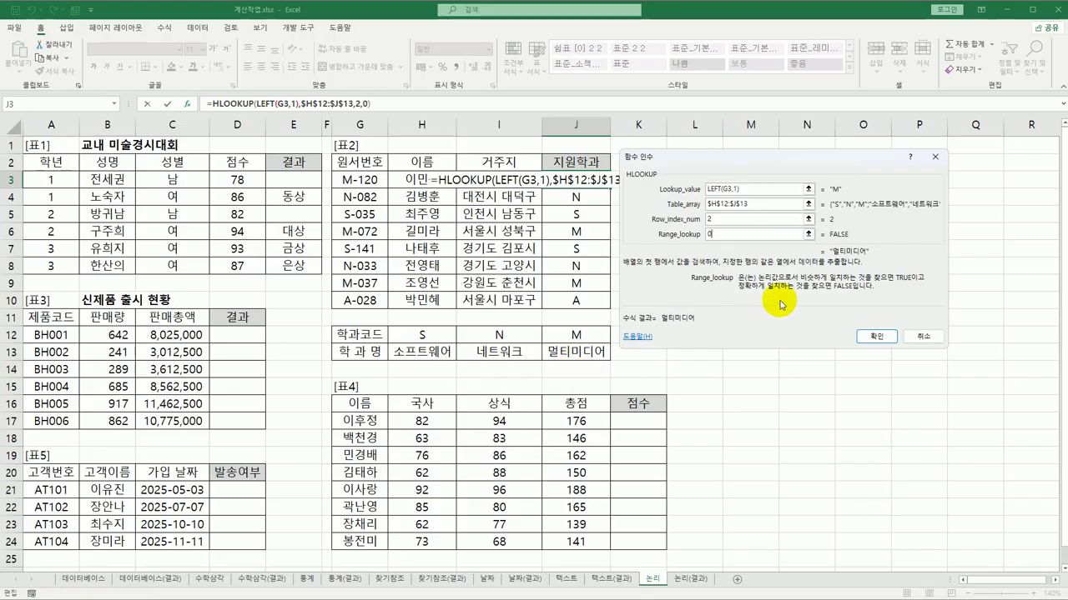
click(875, 336)
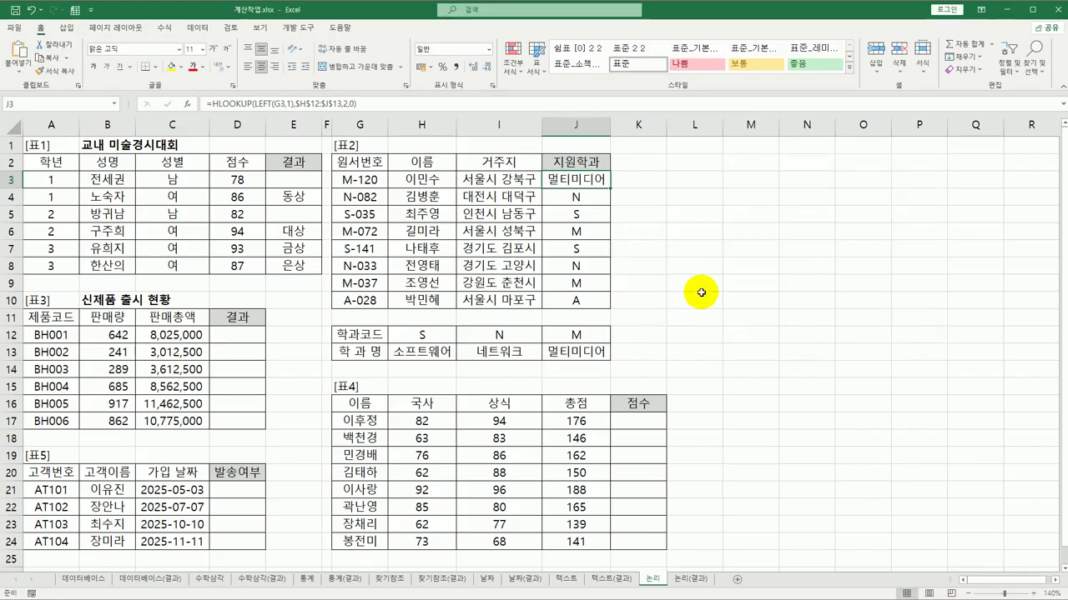
double_click(610, 189)
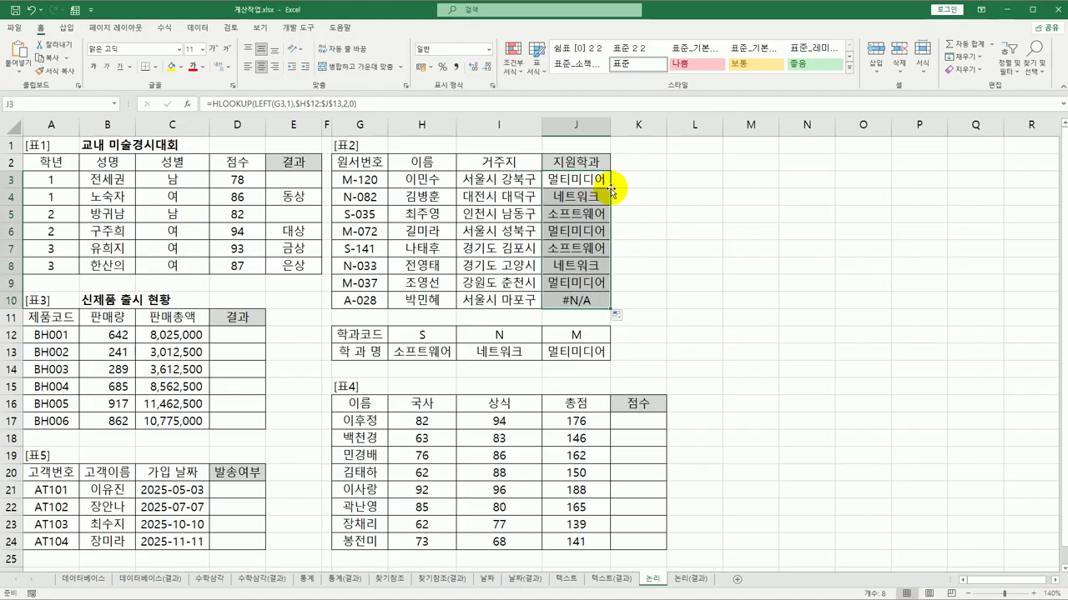
click(574, 296)
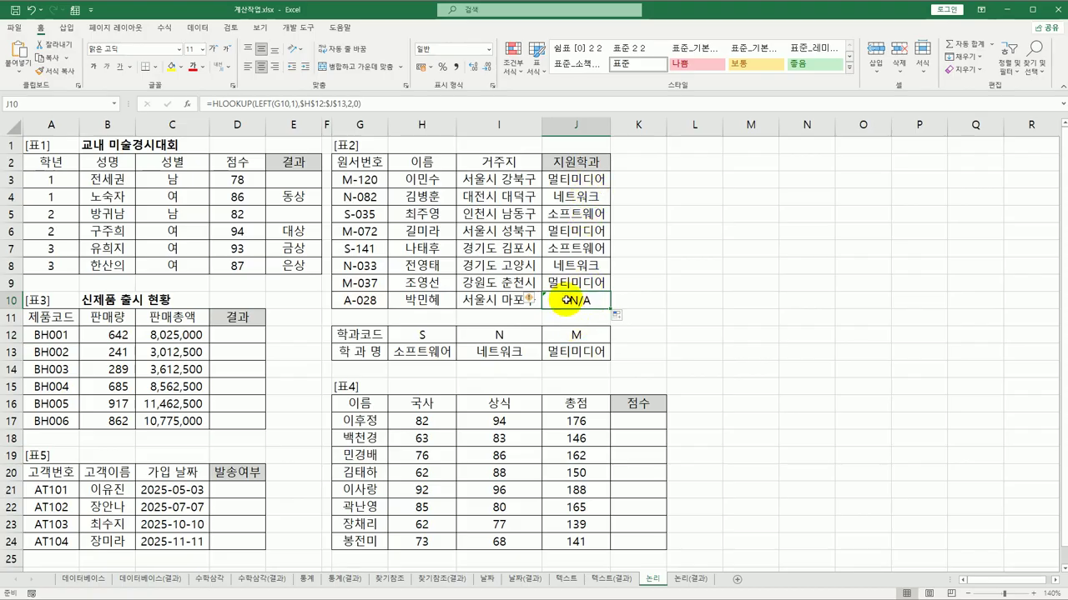
click(574, 179)
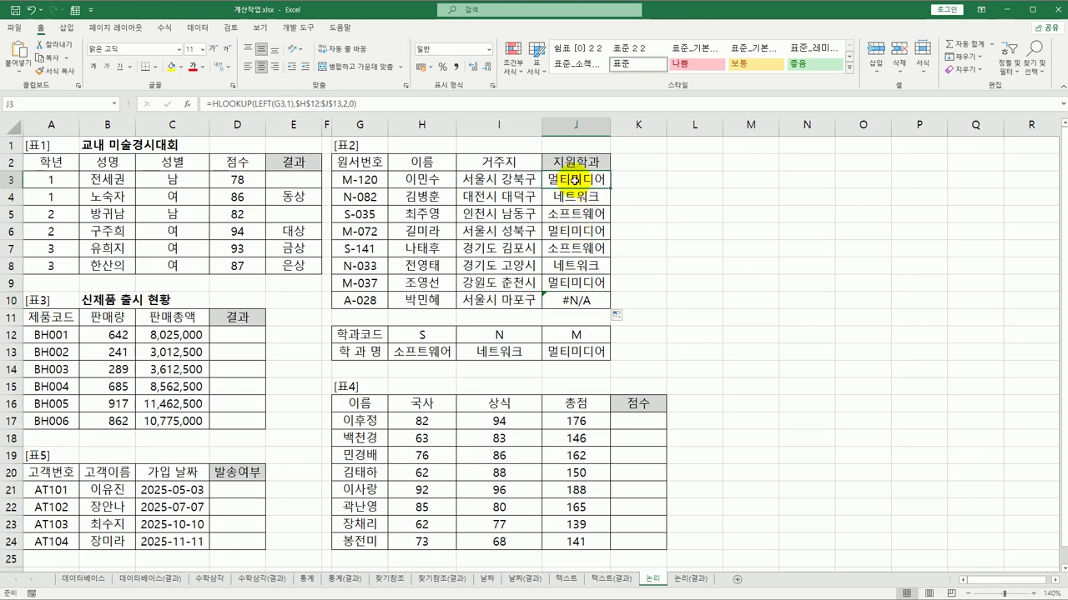
- Wrap the HLOOKUP formula in J3 in IFERROR with "코드오류" as the error value, and copy it down to J10
double_click(572, 179)
click(464, 180)
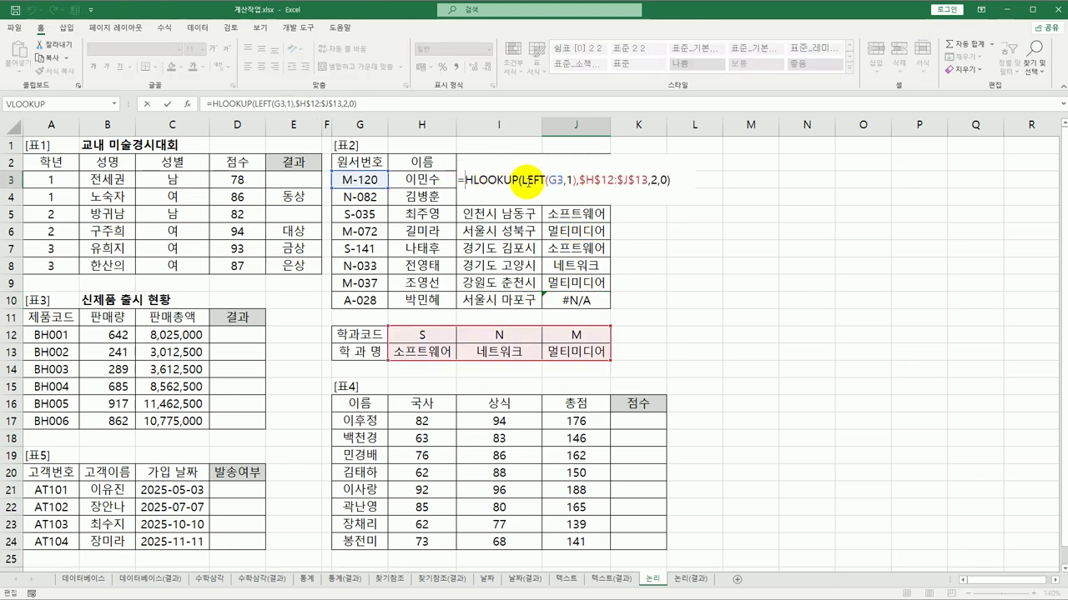
text(if)
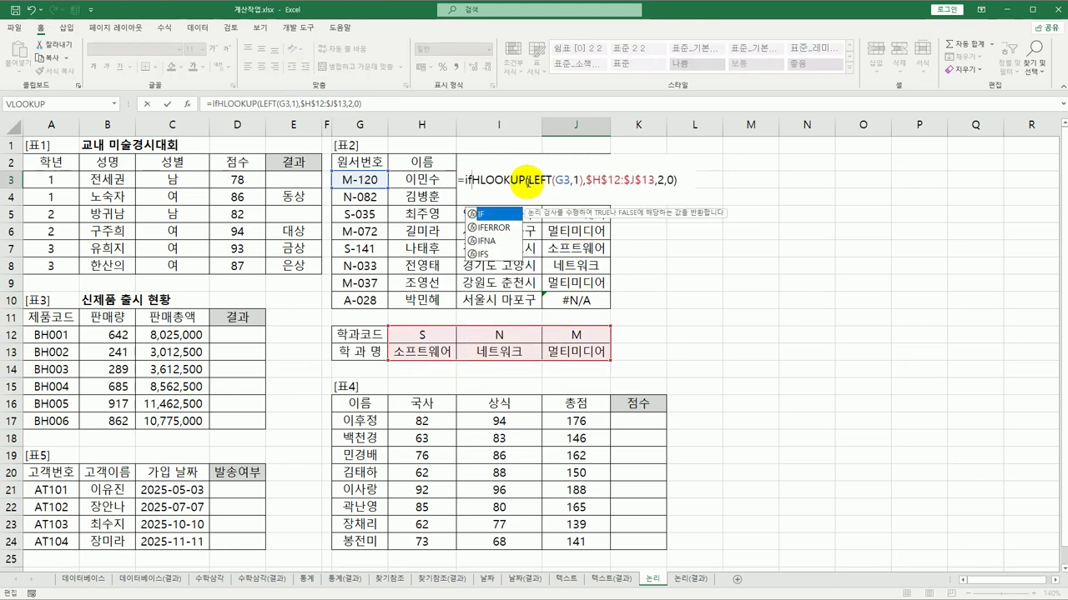
double_click(494, 226)
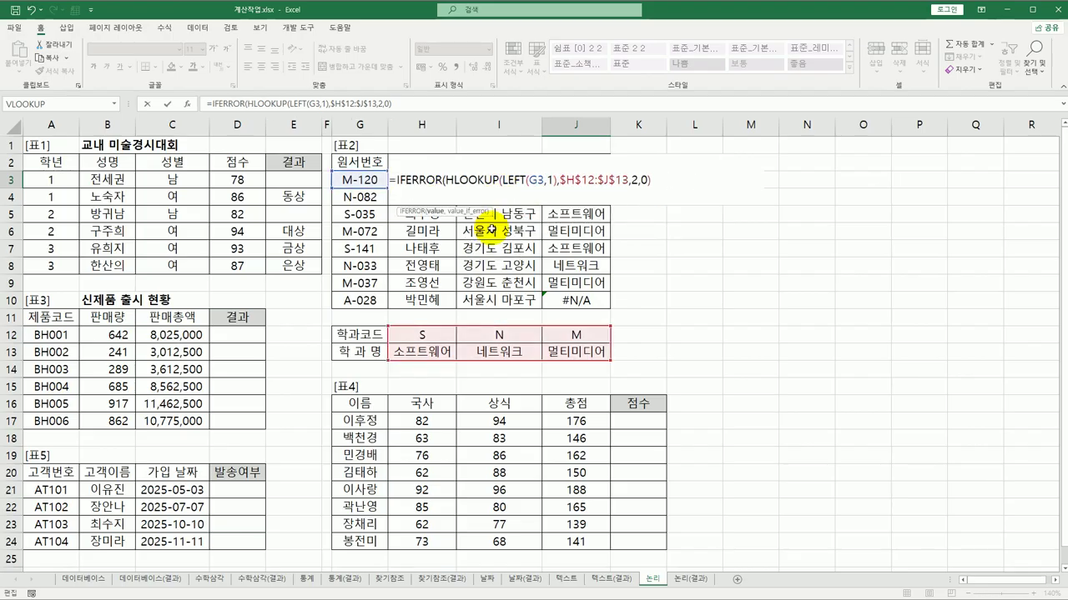
click(671, 179)
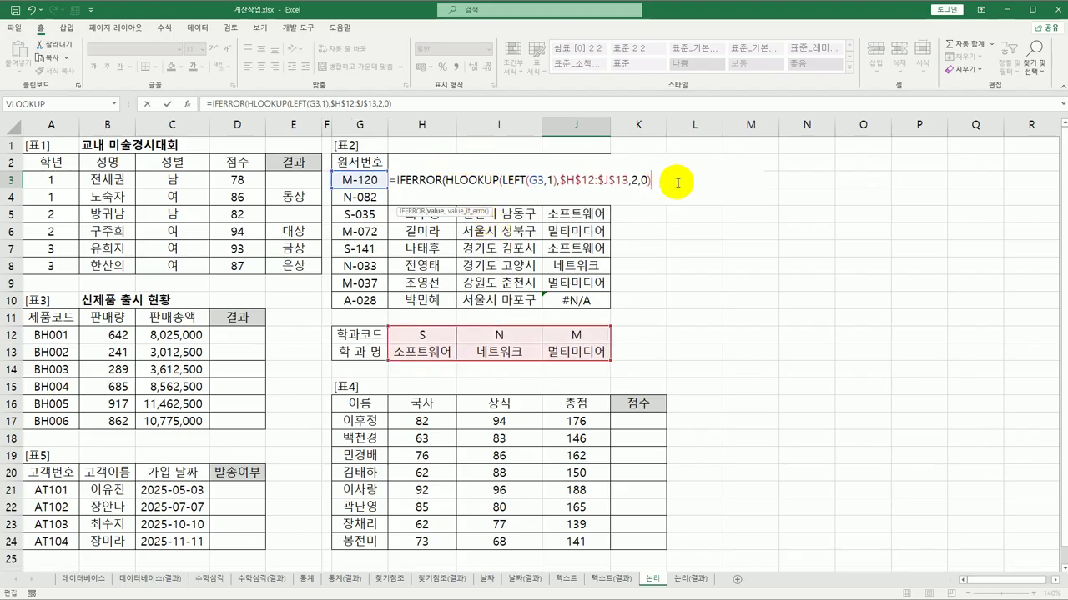
text(,"코드오류")
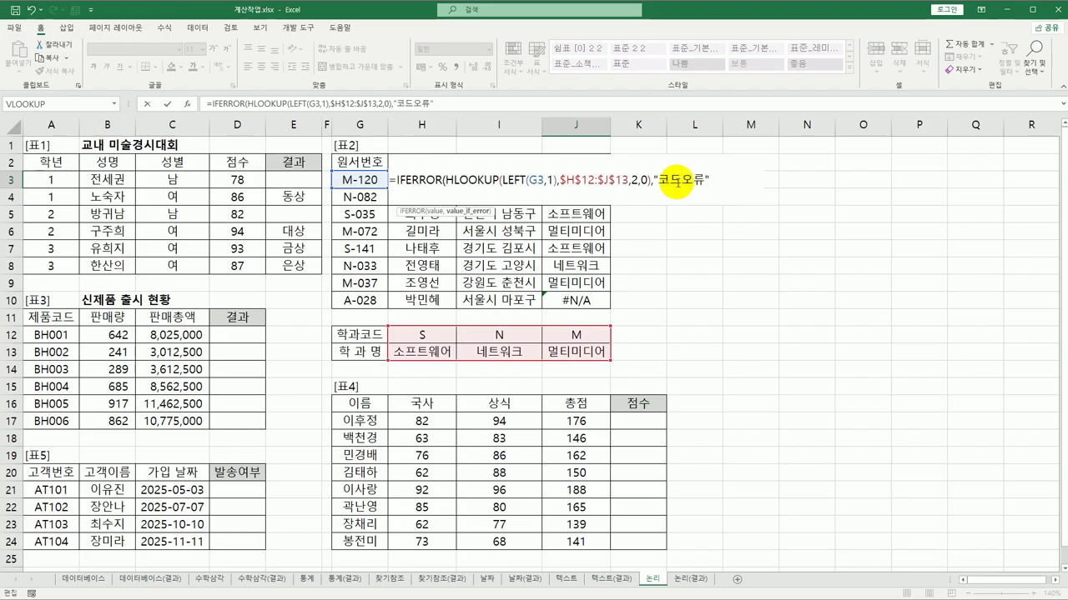
text())
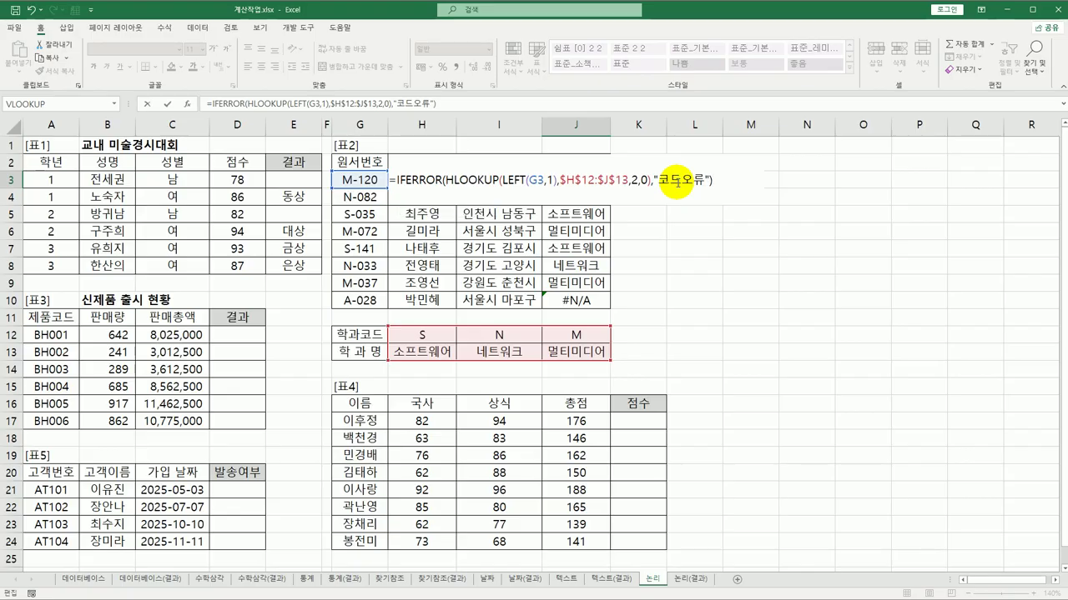
key(Return)
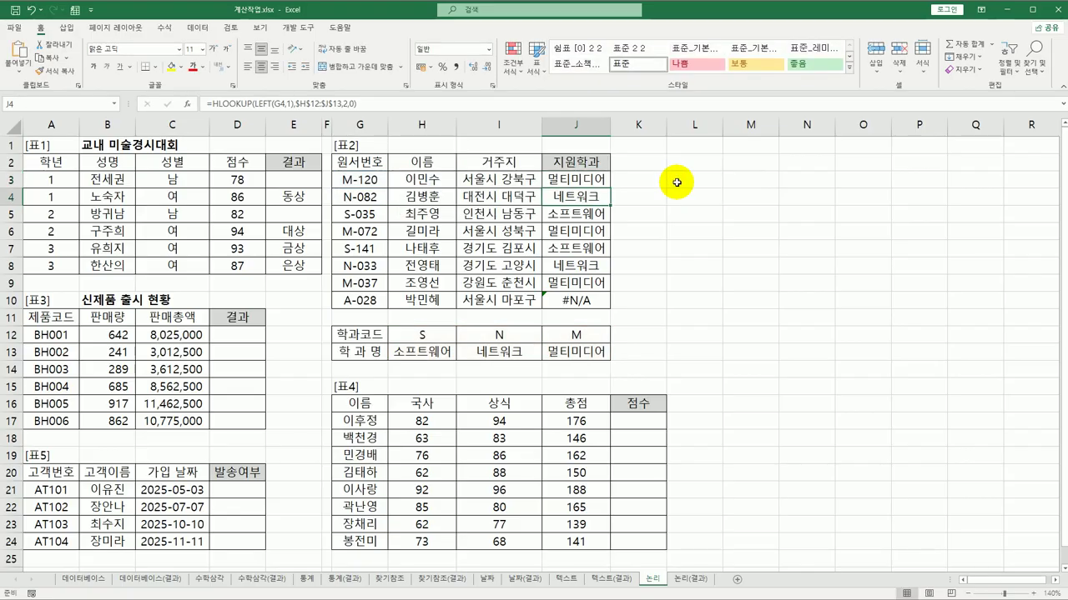
click(605, 177)
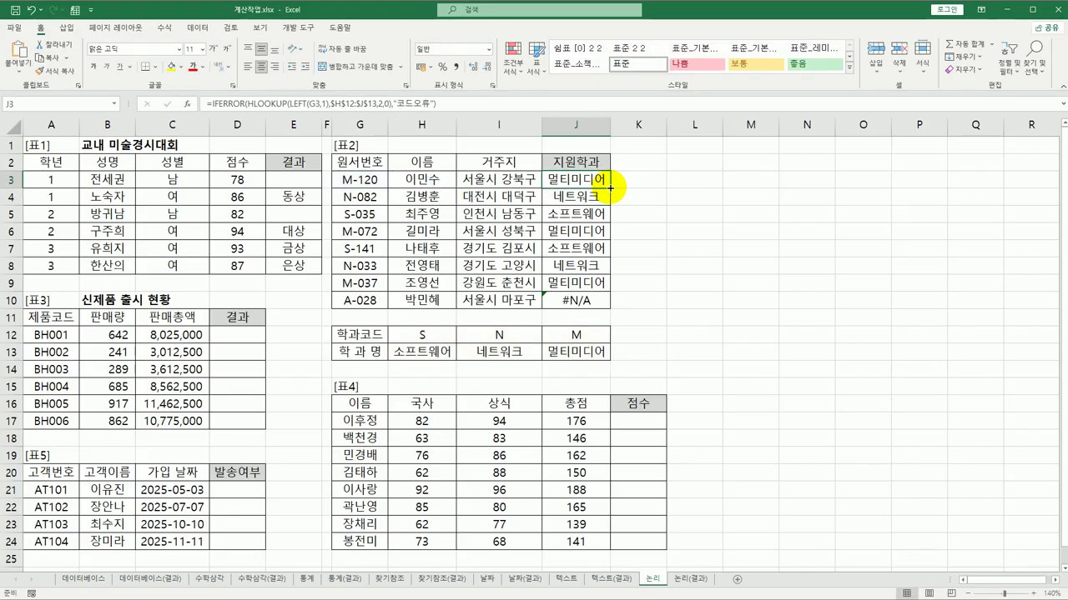
double_click(611, 189)
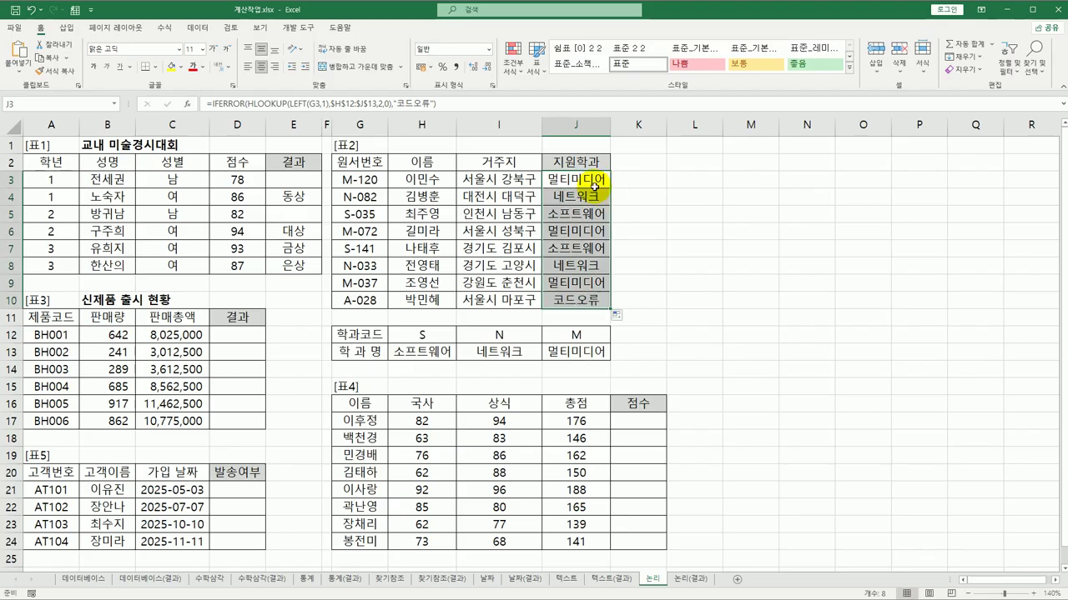
click(592, 185)
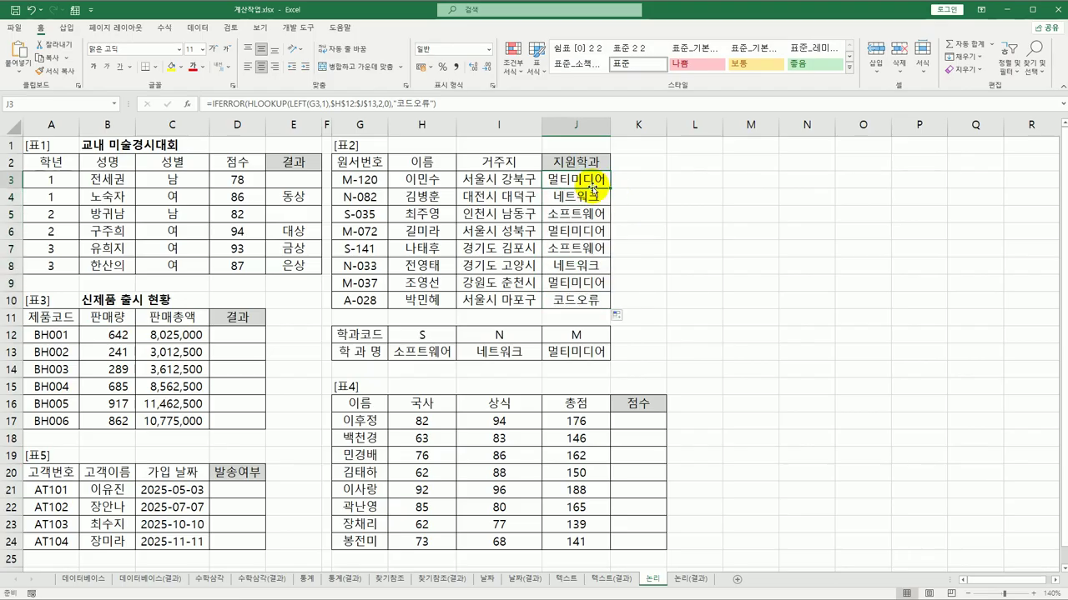
- Enter =LARGE(C12:C17,5) in D12 of 표3 to get the fifth-largest 판매총액
click(252, 338)
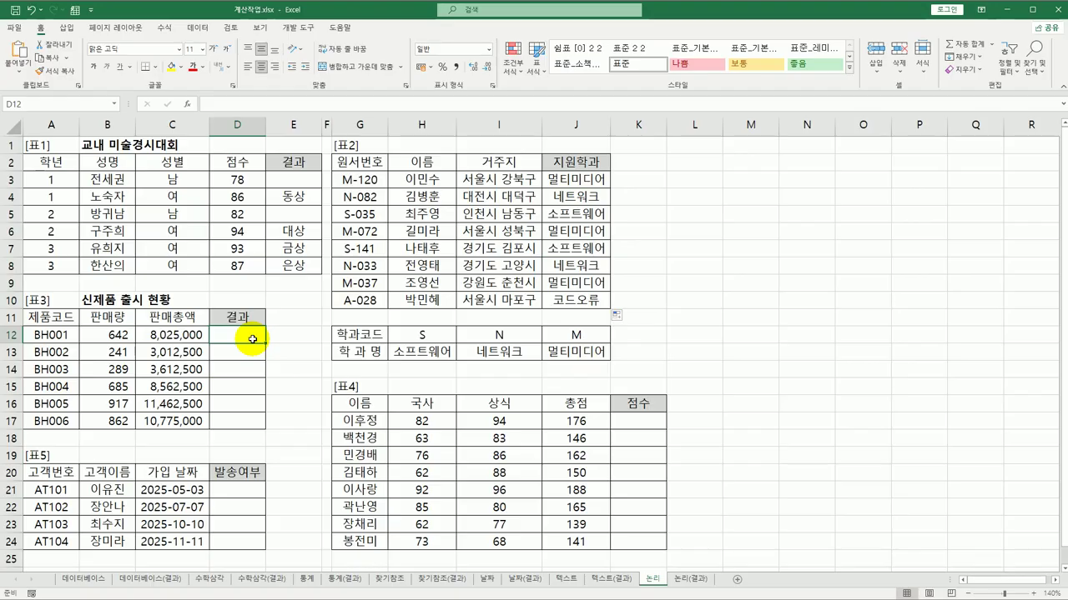
drag(171, 333, 189, 419)
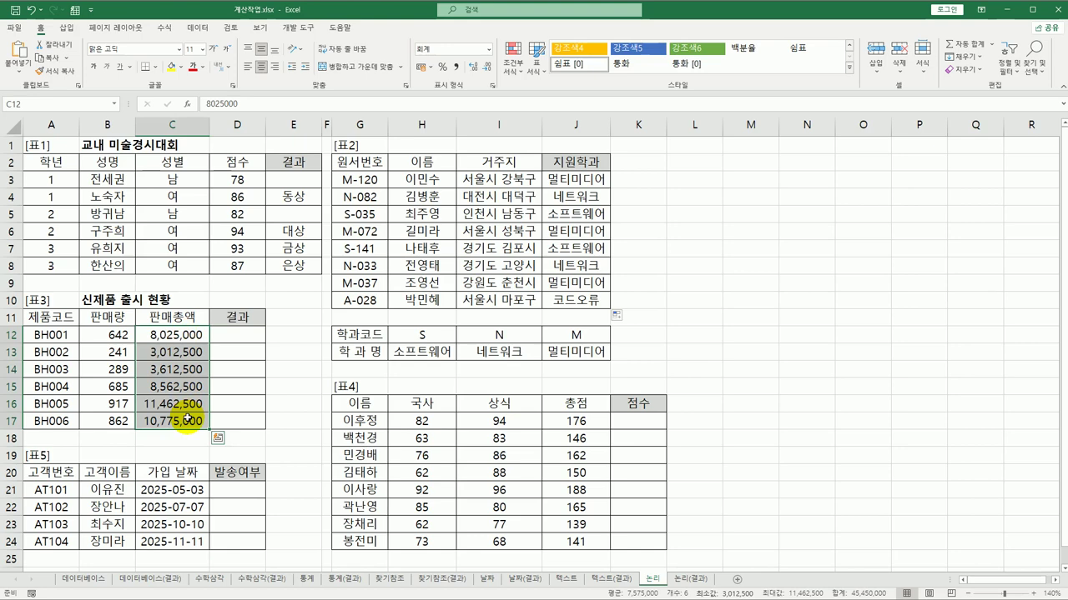
click(242, 334)
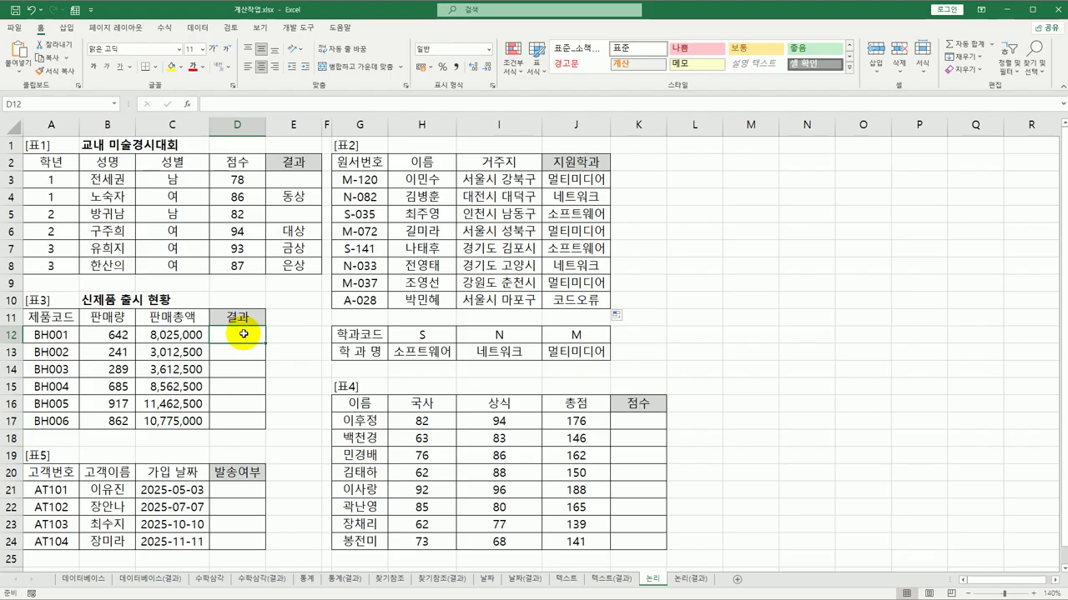
text(=)
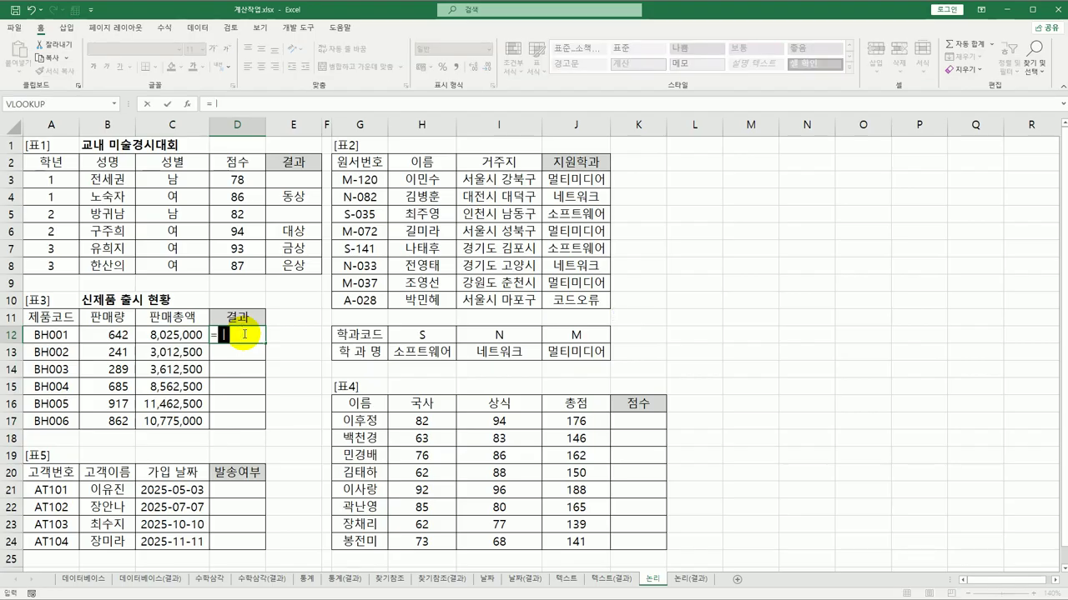
text(l)
key(Tab)
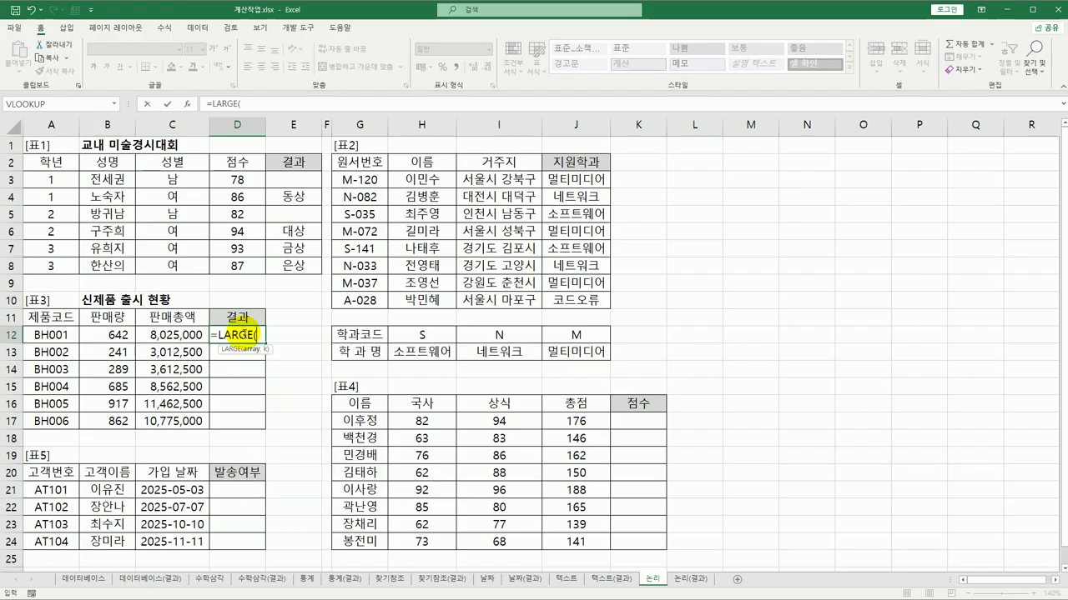
drag(175, 335, 184, 423)
text(,)
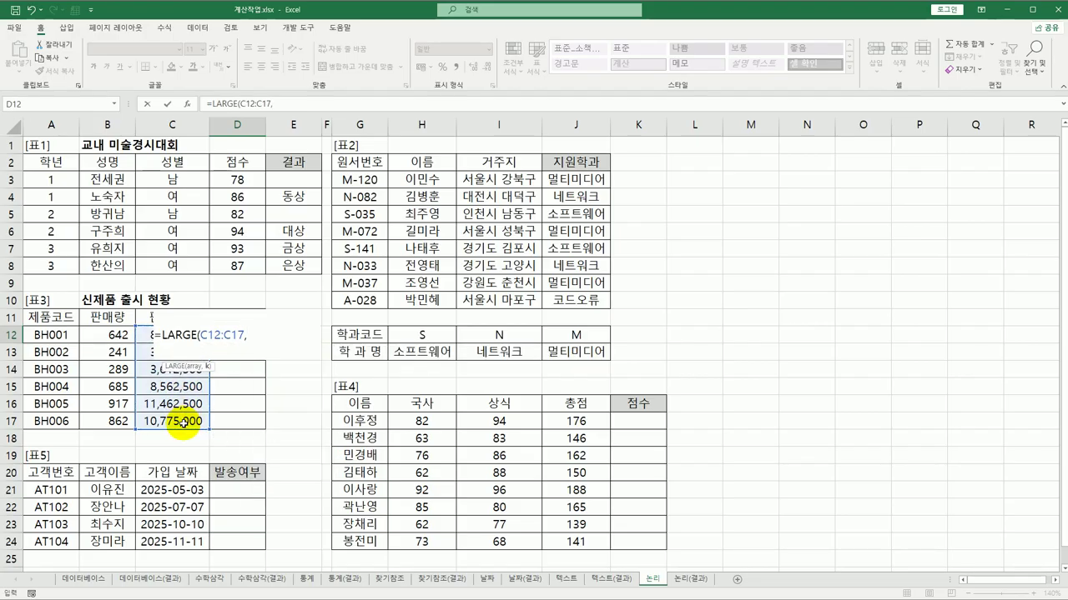
text(4)
key(BackSpace)
text(5))
key(Return)
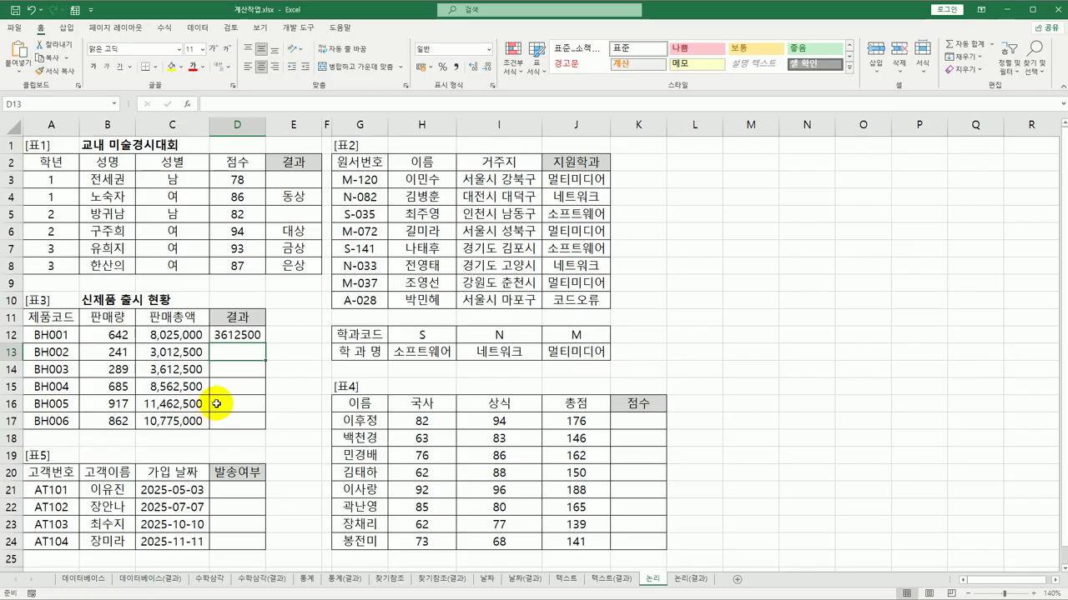
- Copy the LARGE formula in D12 down to D17 and inspect the range referenced in D17
click(239, 334)
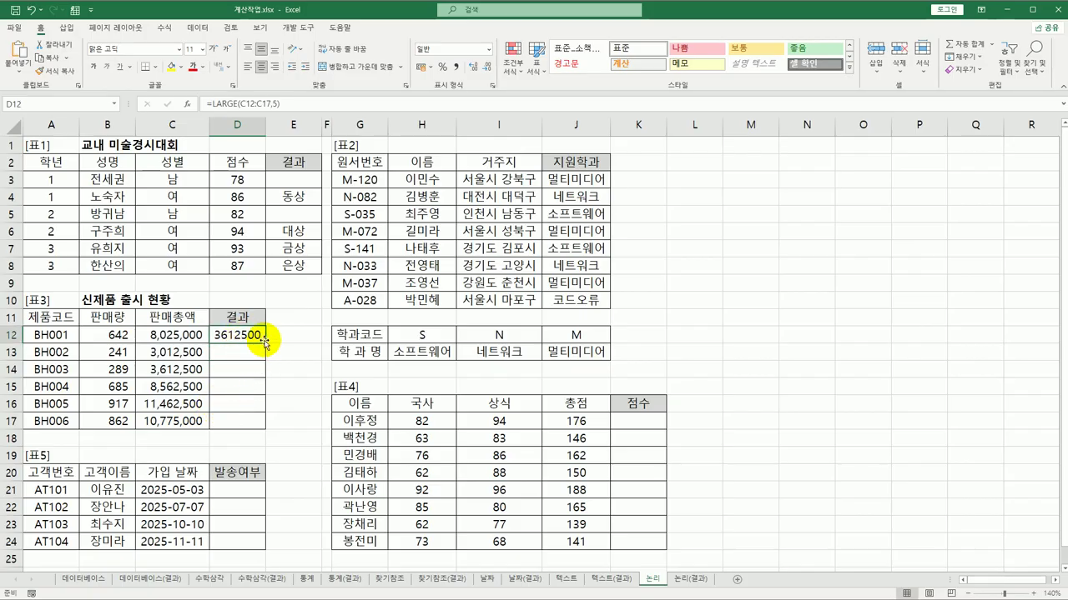
drag(265, 343, 258, 427)
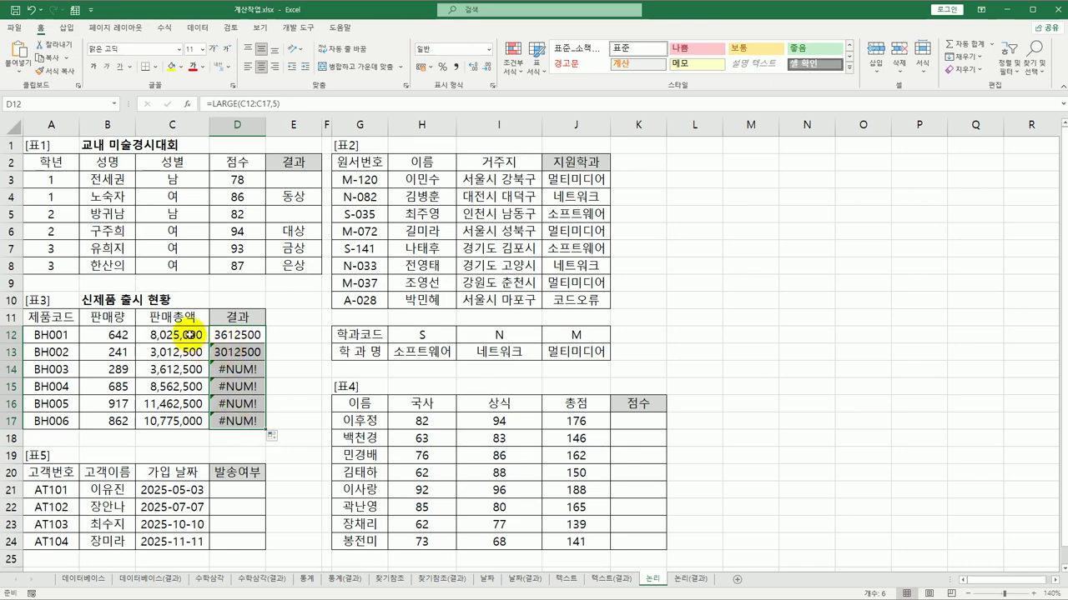
drag(188, 333, 195, 412)
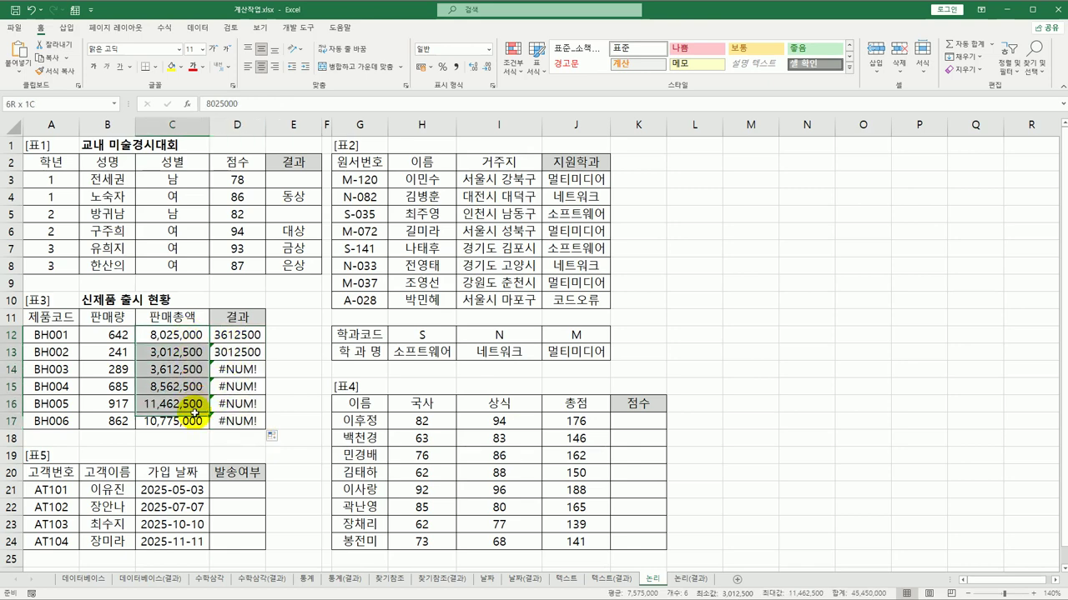
click(239, 338)
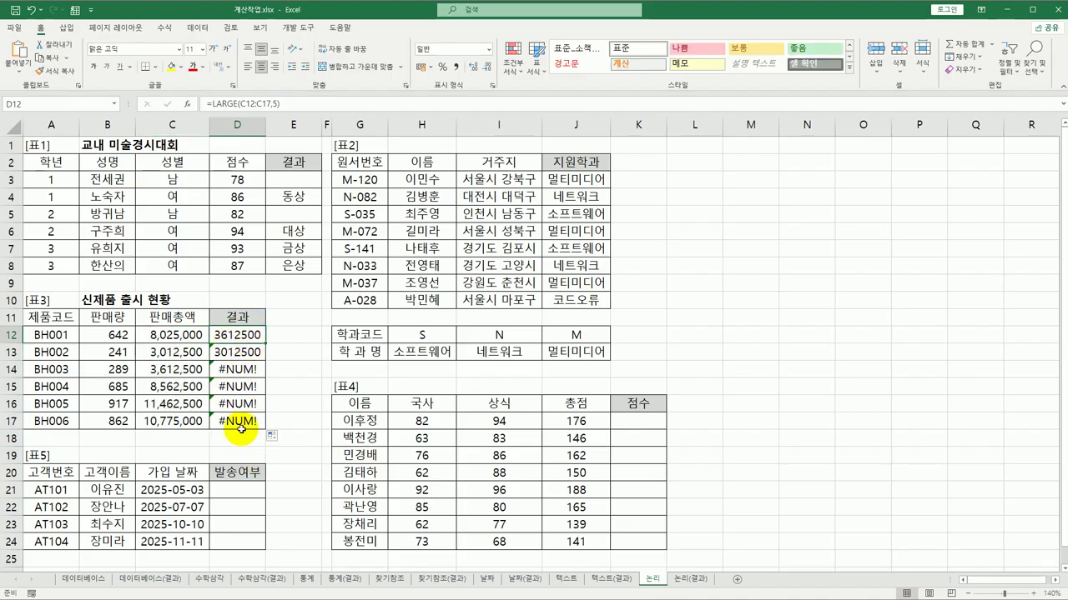
double_click(246, 423)
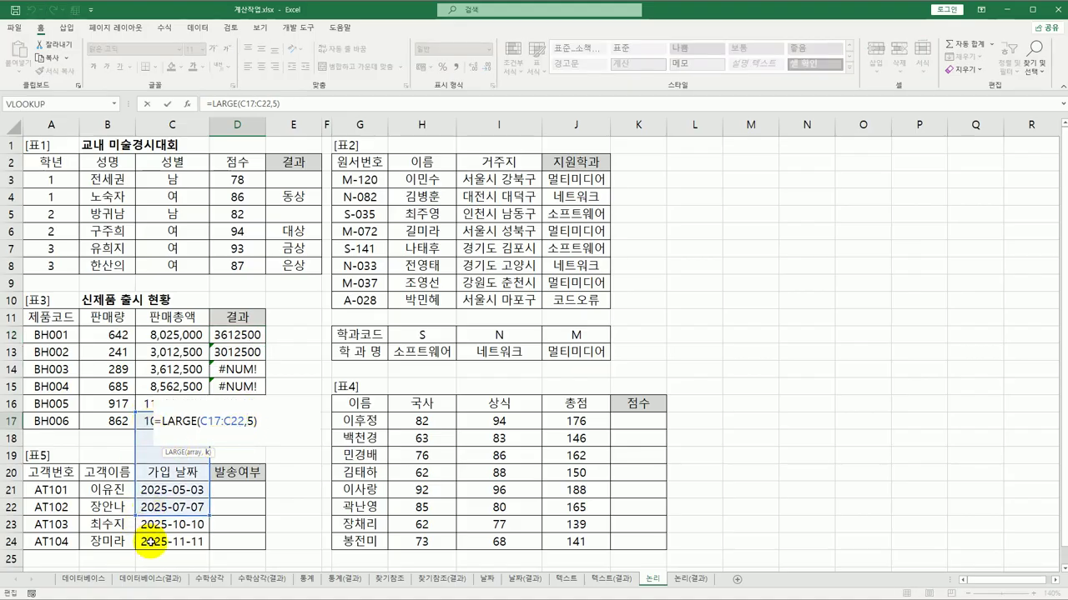
key(Escape)
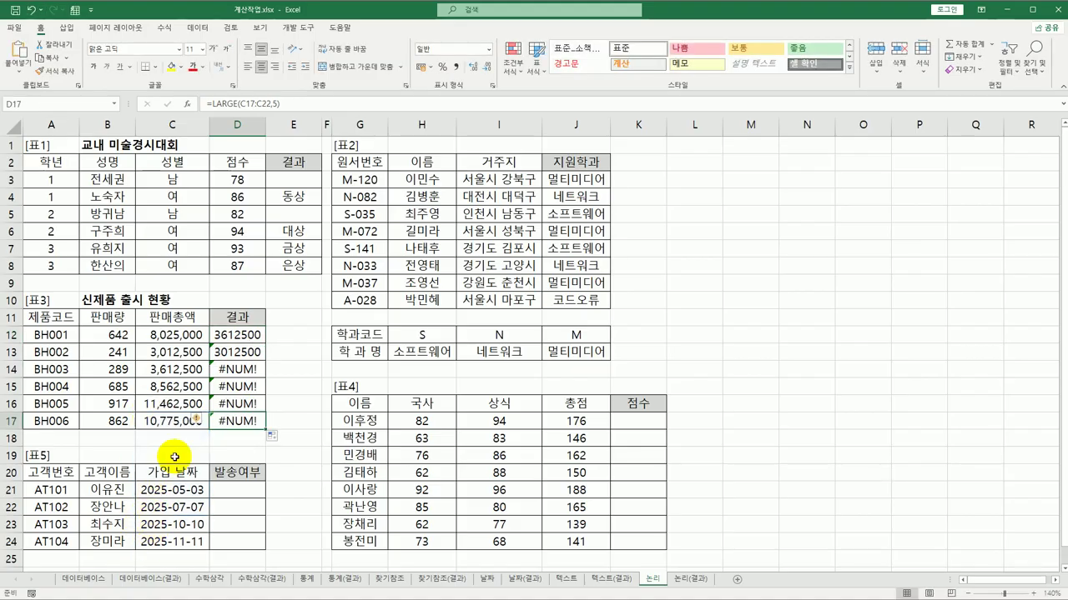
- Make the LARGE range in D12 absolute as $C$12:$C$17 and copy the formula down to D17
click(236, 335)
double_click(236, 334)
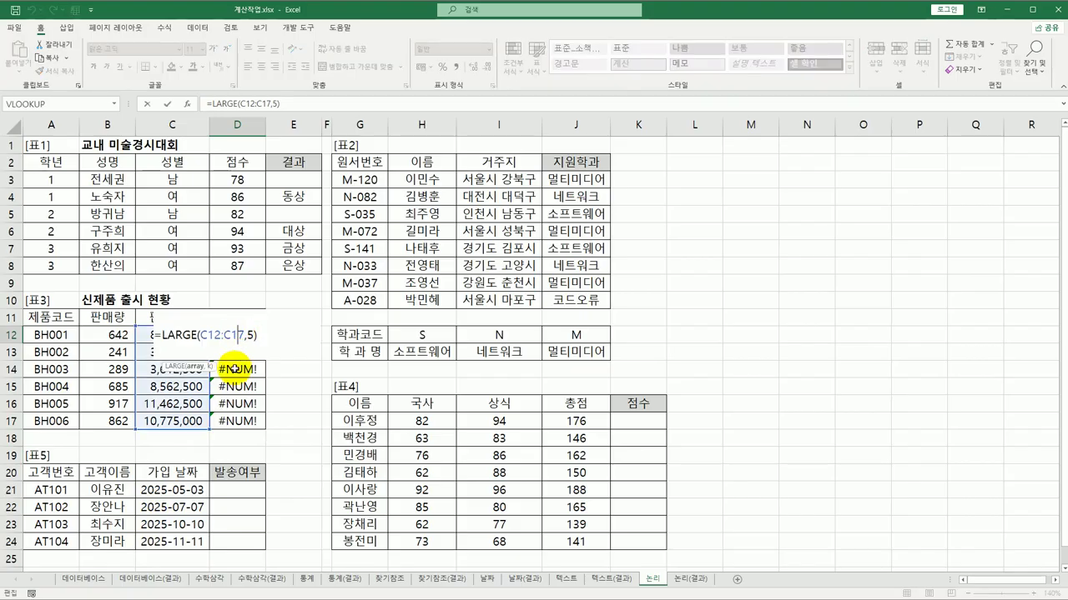
drag(200, 335, 245, 335)
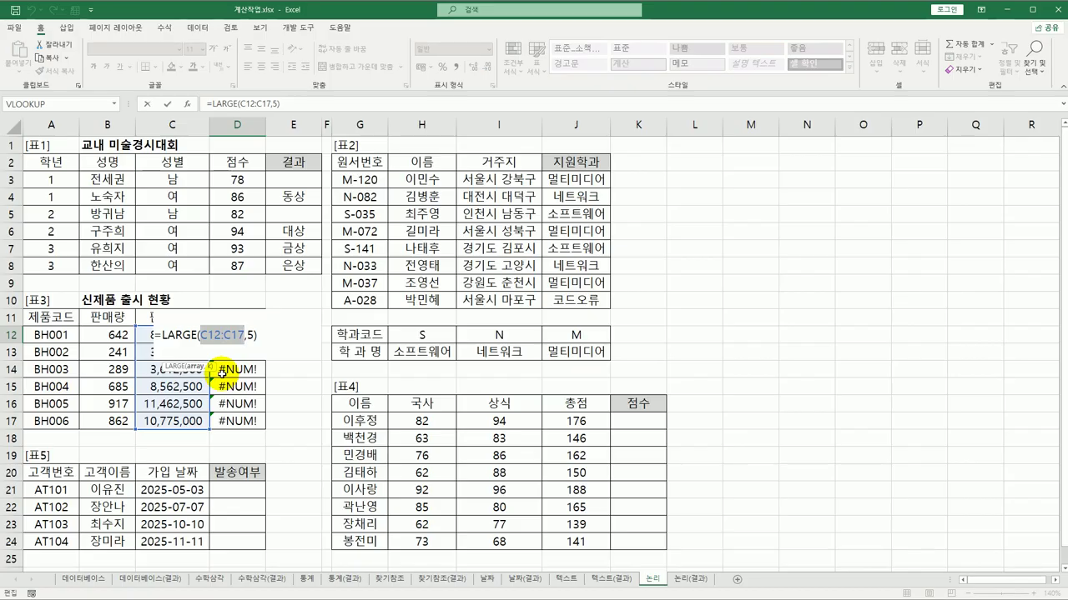
key(F4)
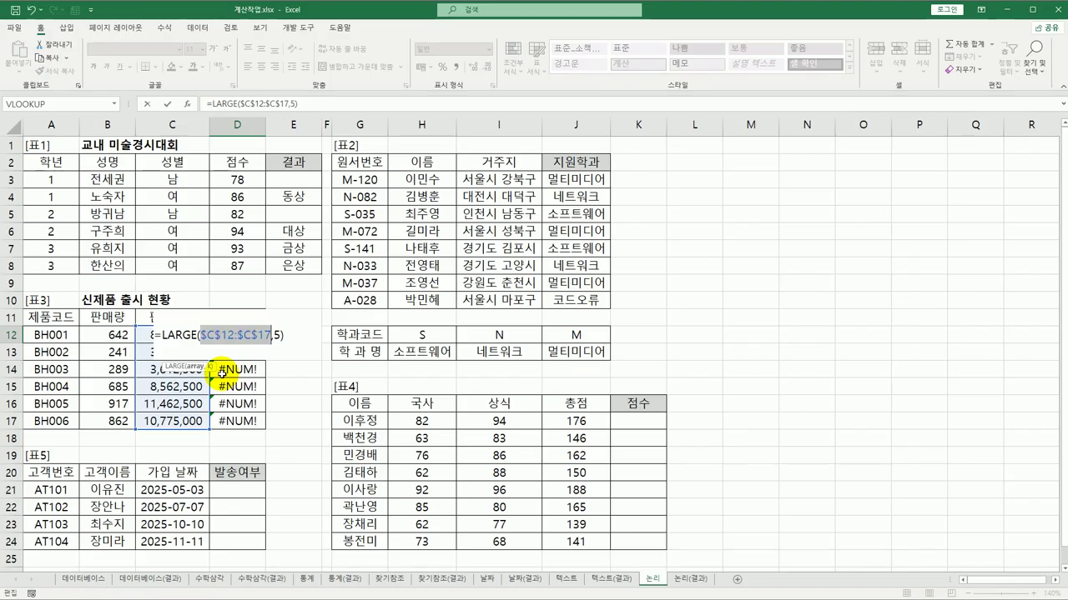
key(Return)
click(246, 335)
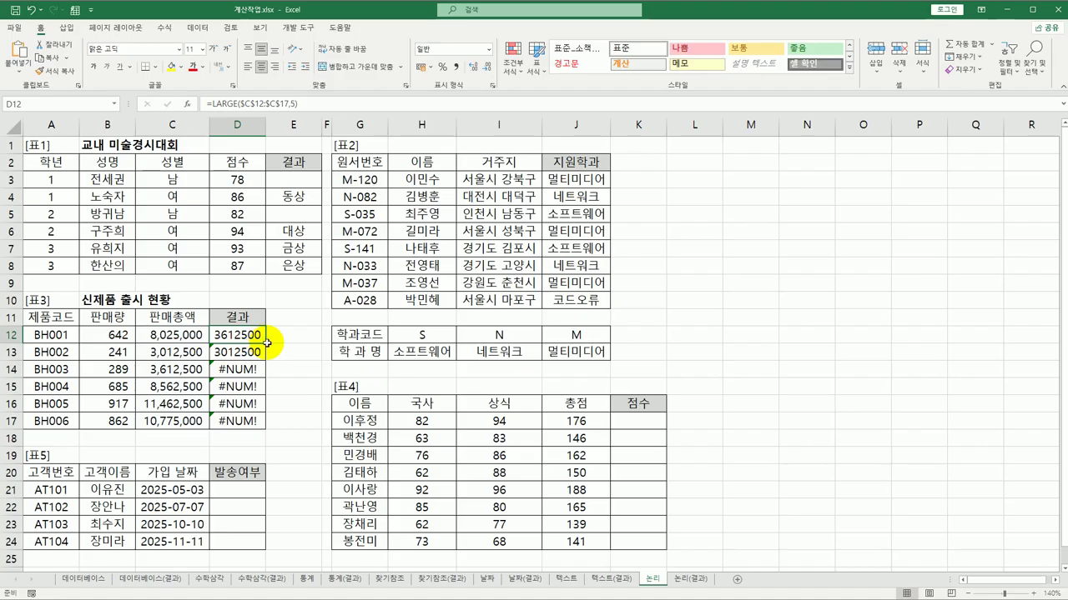
drag(264, 340, 251, 431)
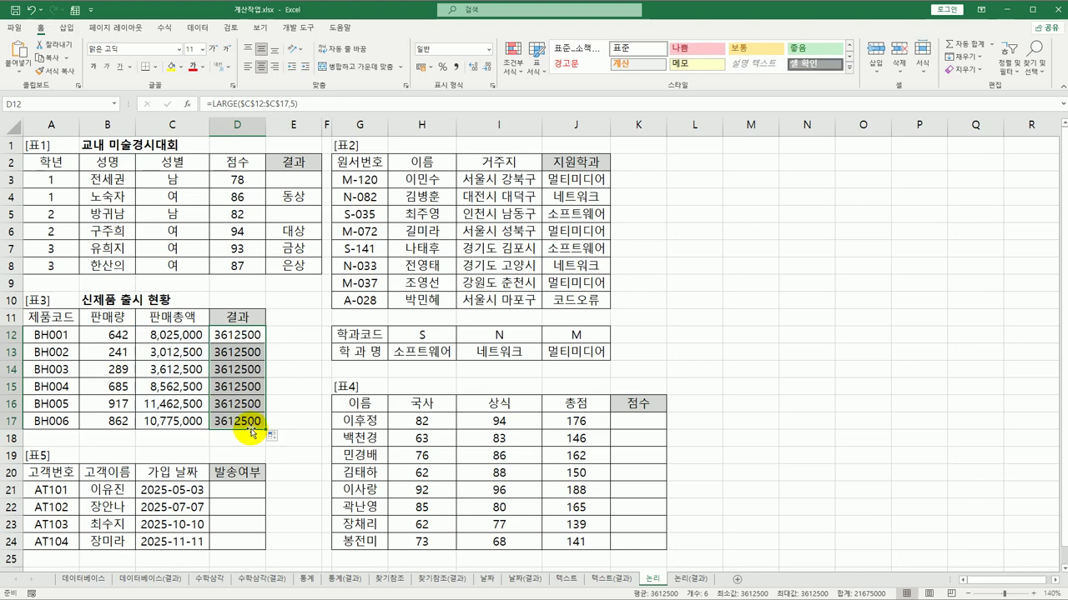
click(230, 335)
double_click(230, 334)
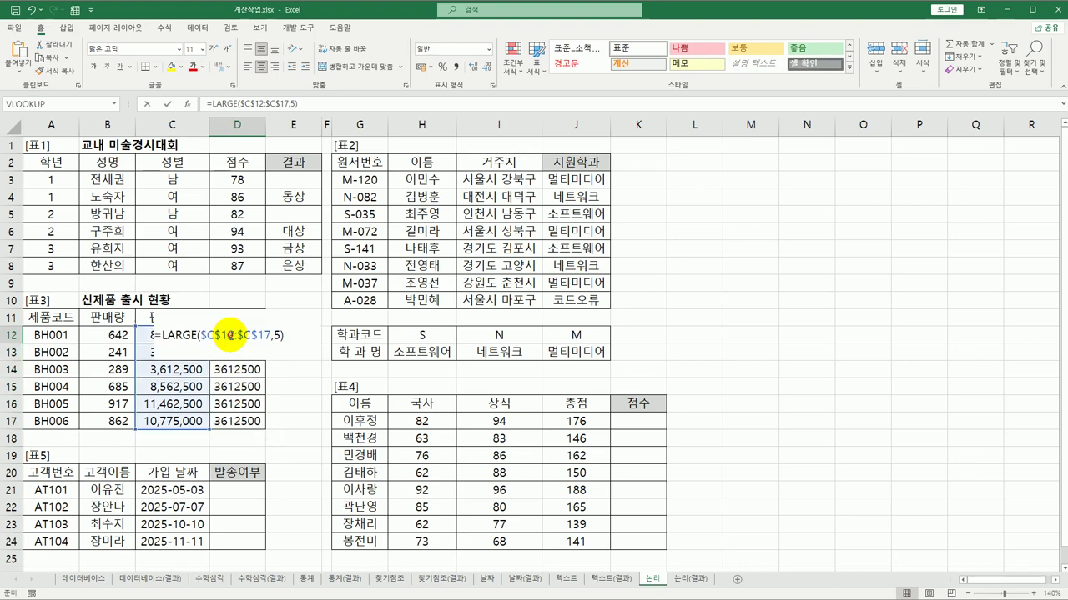
click(155, 334)
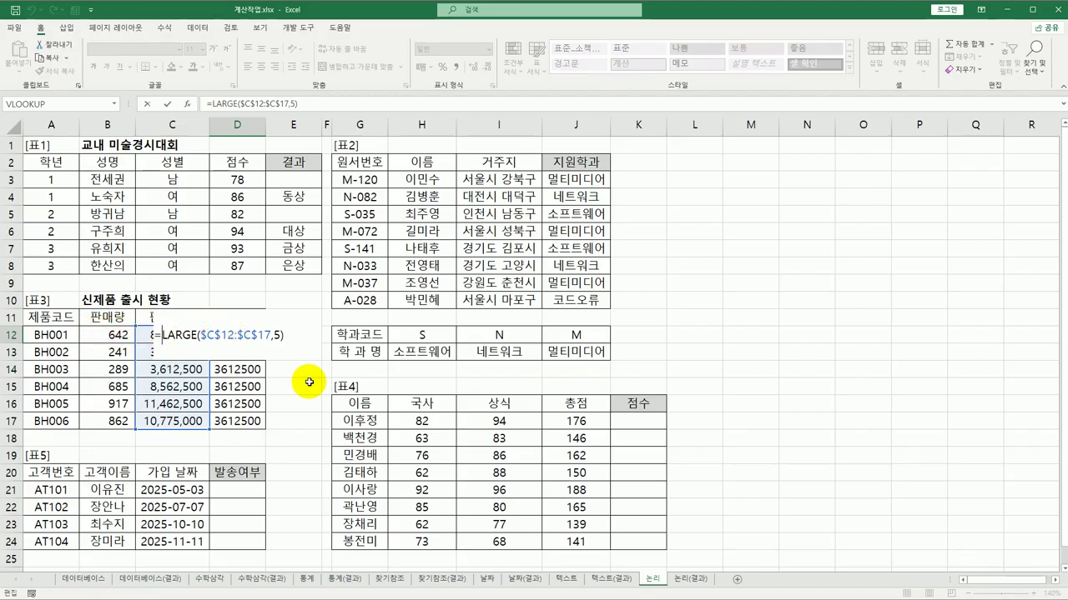
text(i)
key(Tab)
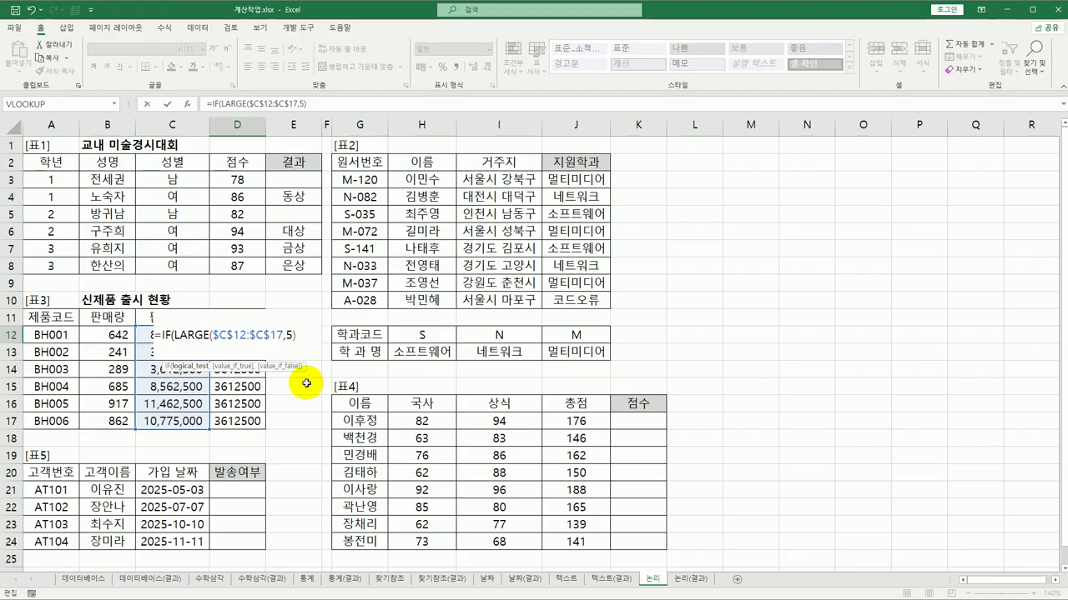
click(141, 334)
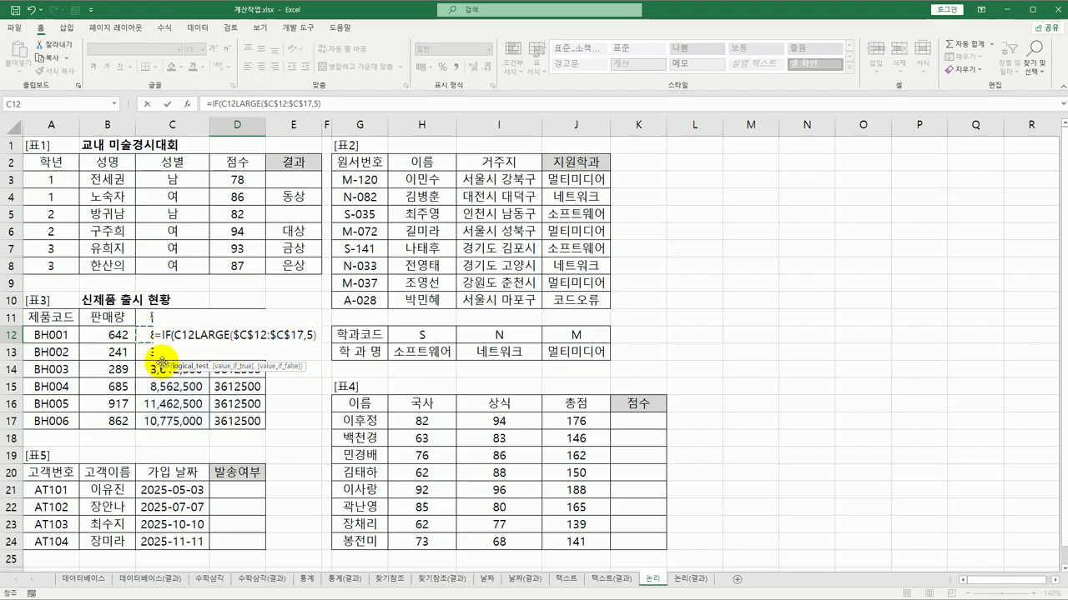
text(>)
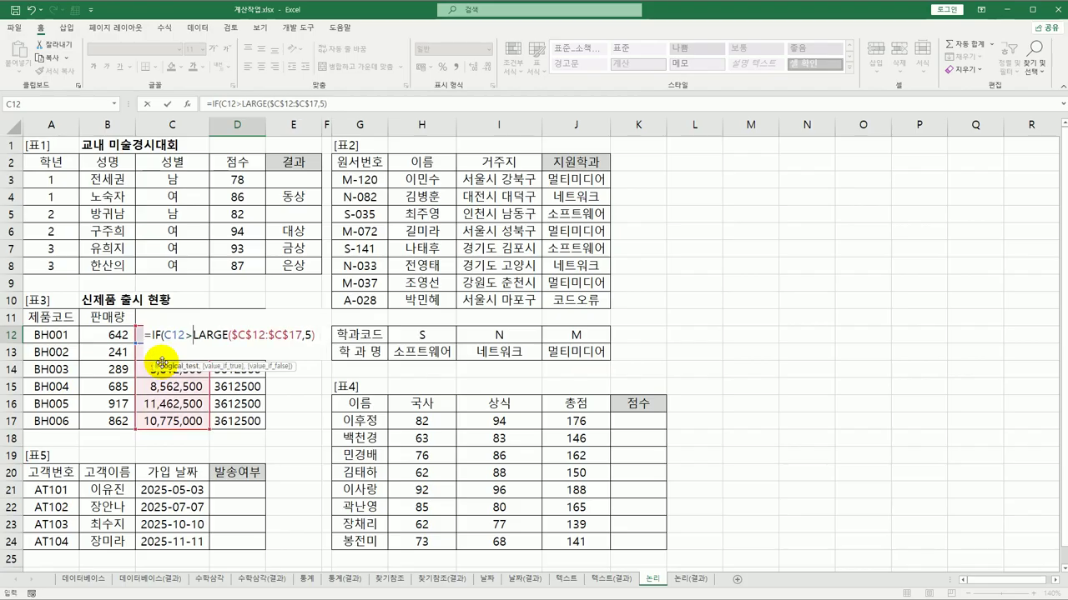
text(=)
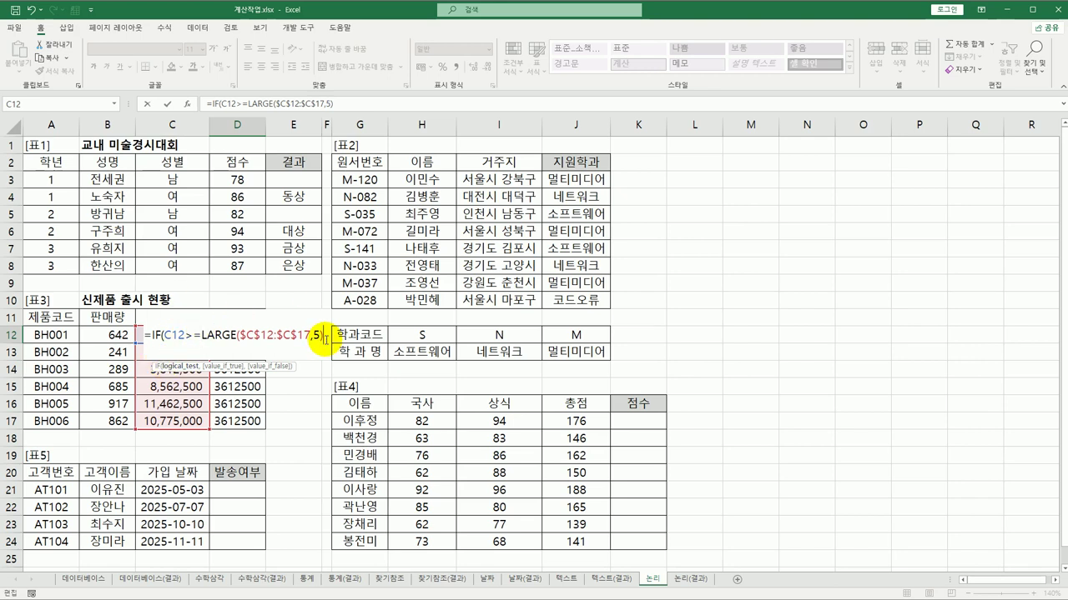
click(188, 104)
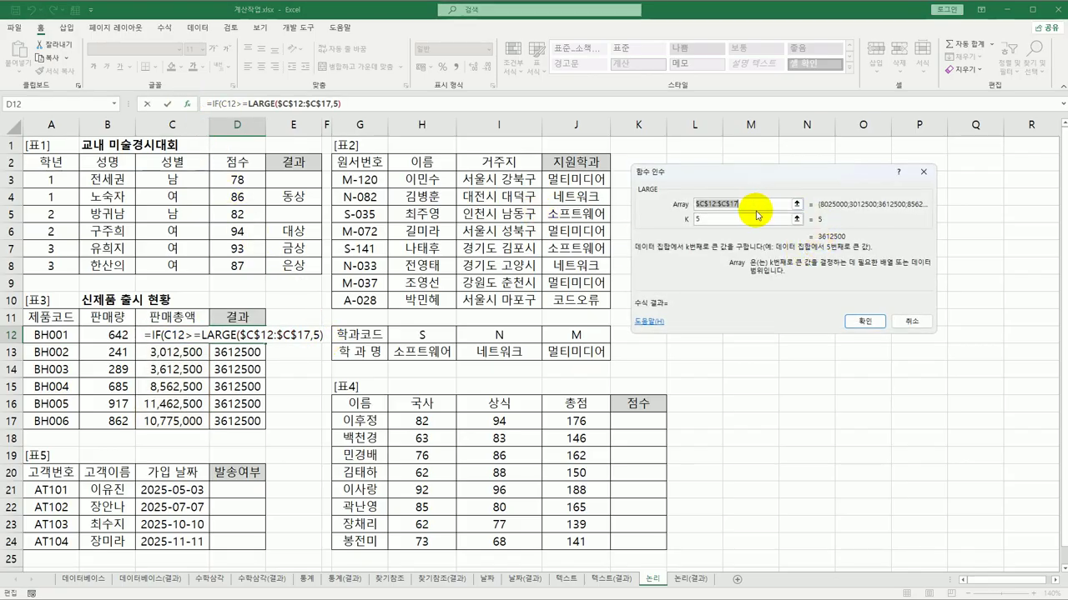
click(731, 219)
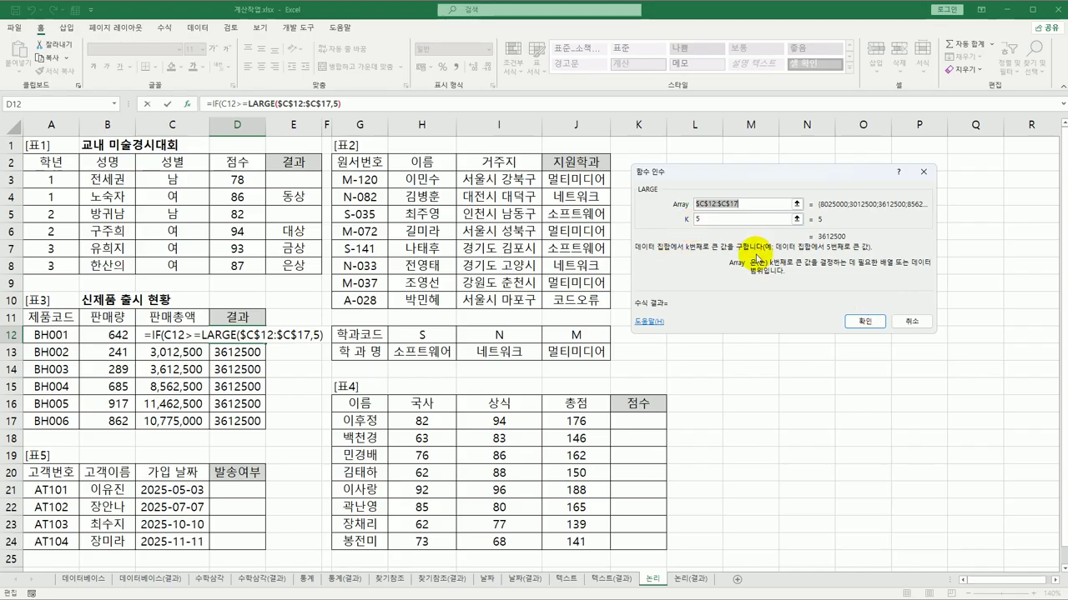
click(140, 334)
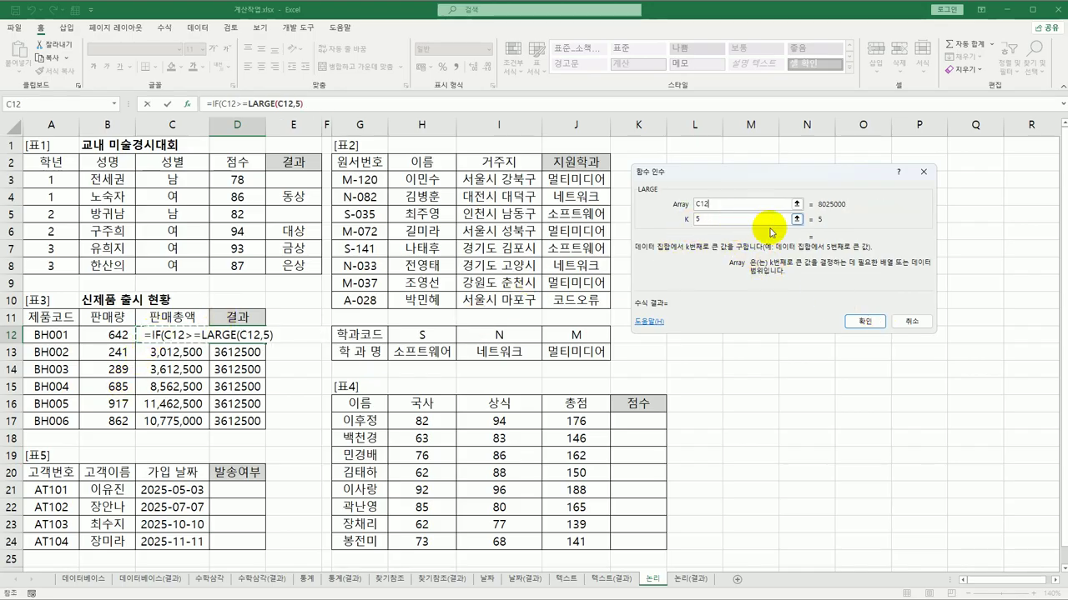
click(913, 321)
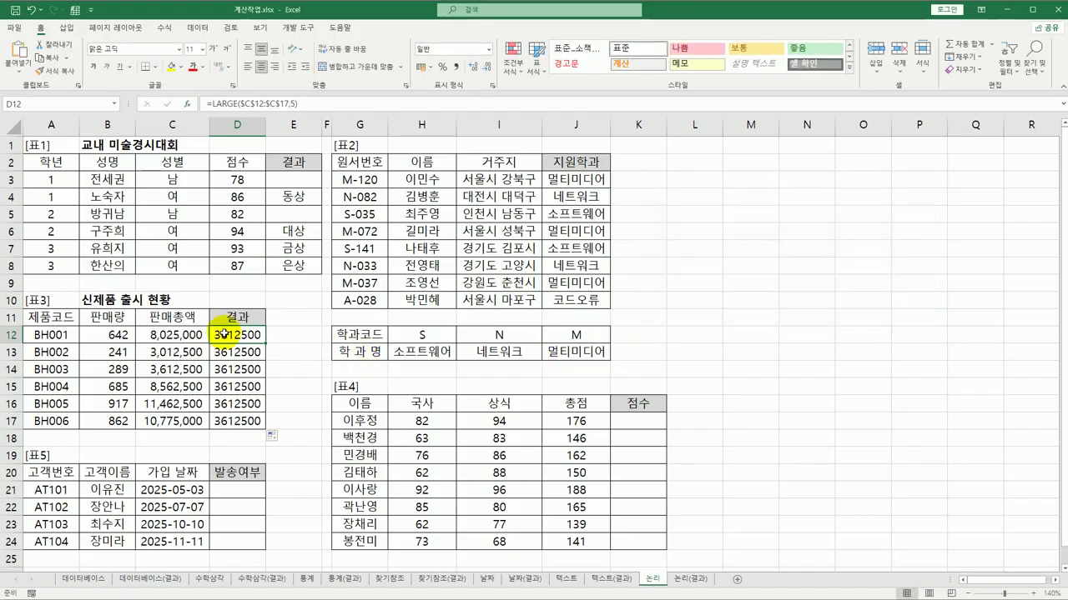
- Wrap the LARGE formula in D12 of 표3 in an IF function with the logical test C12>=LARGE($C$12:$C$17,5)
double_click(226, 335)
click(165, 334)
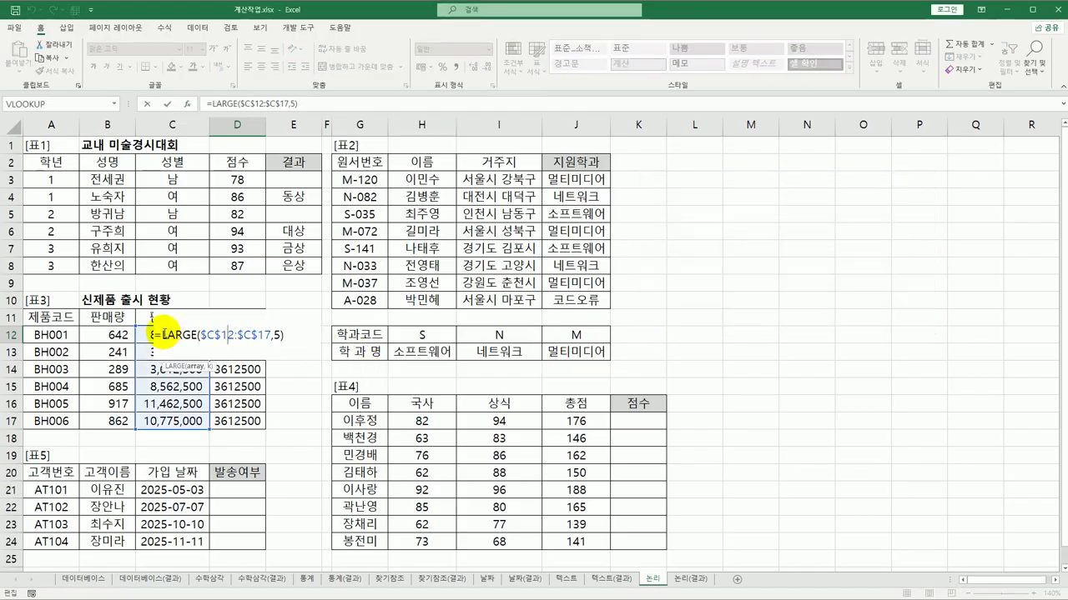
text(if)
key(Tab)
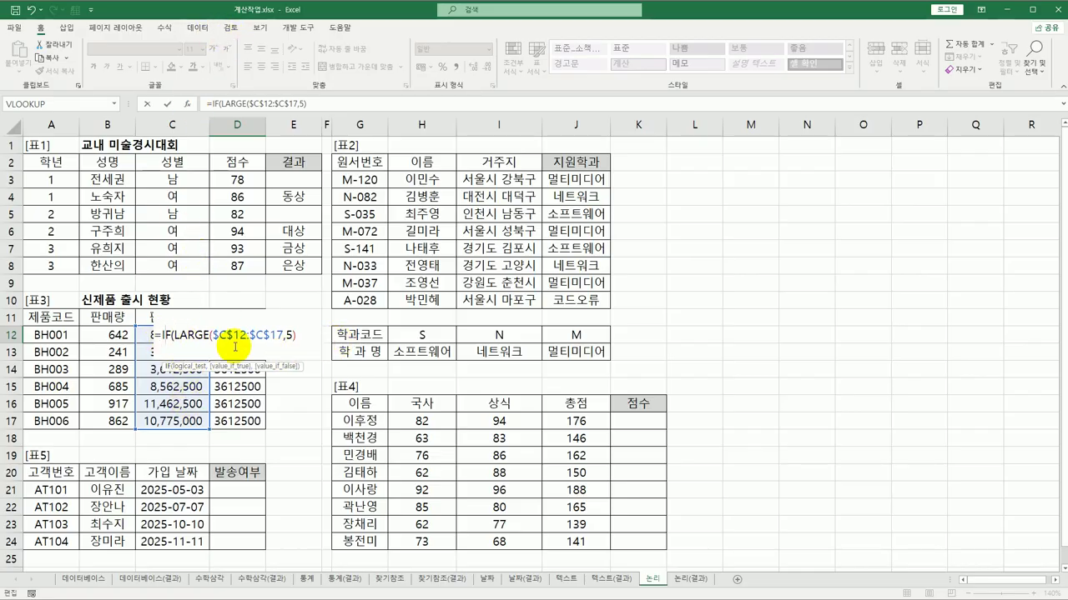
click(233, 334)
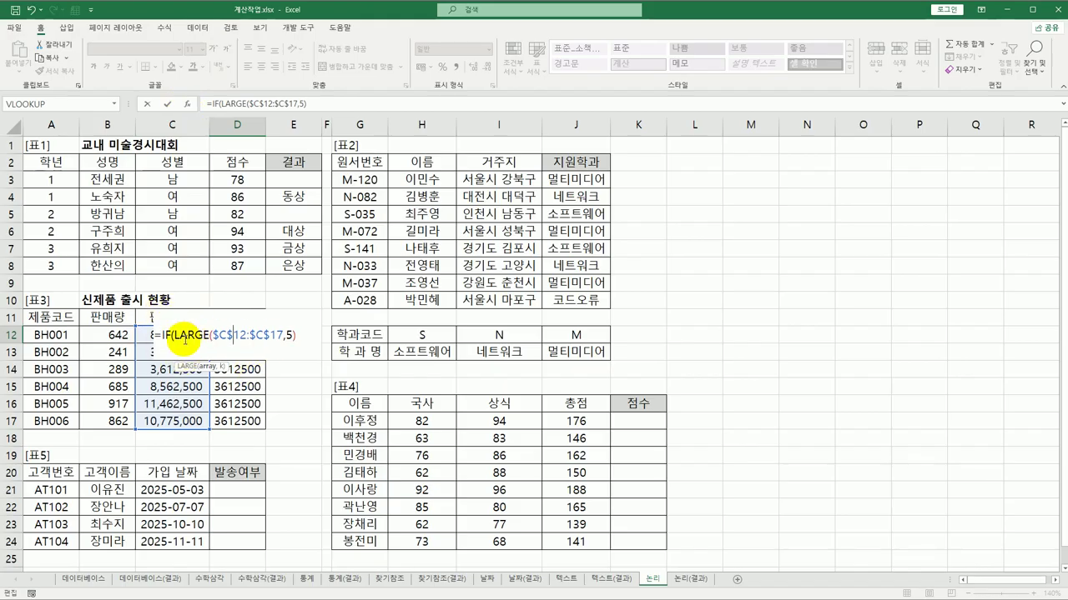
click(160, 334)
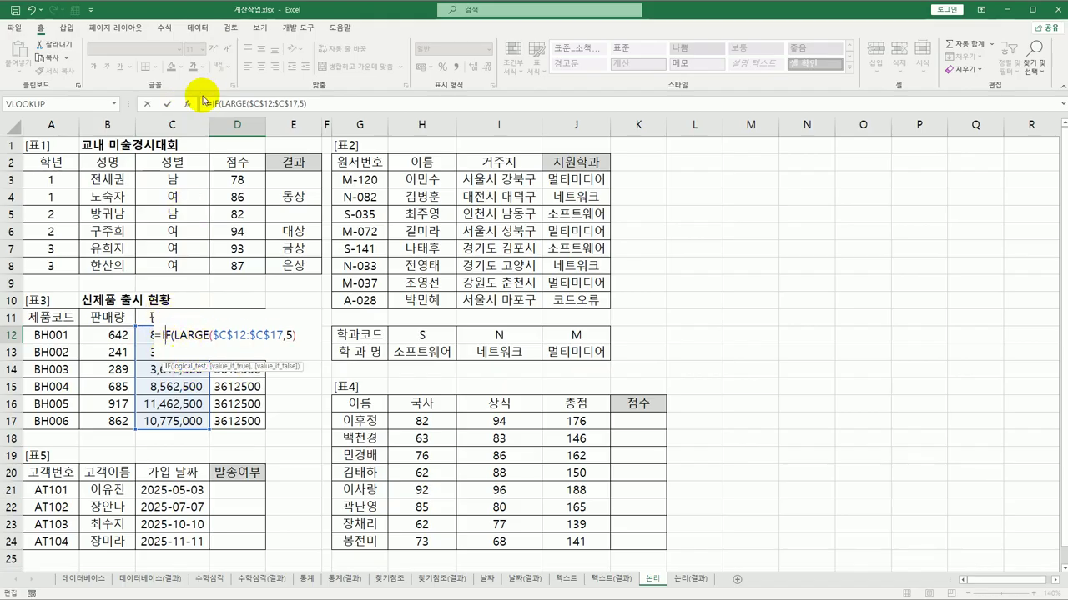
click(188, 105)
click(707, 197)
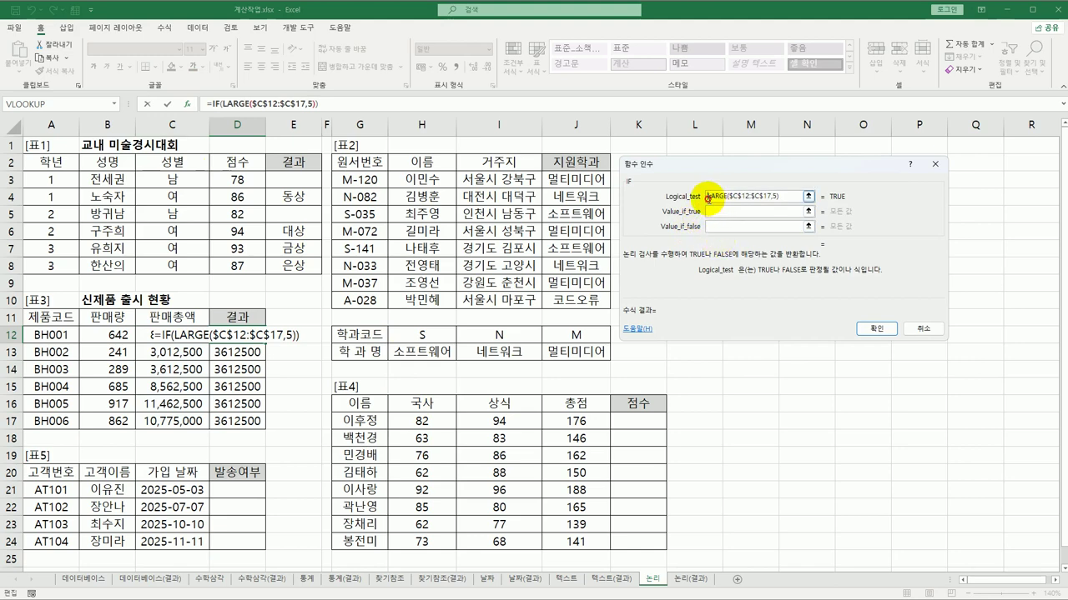
click(148, 331)
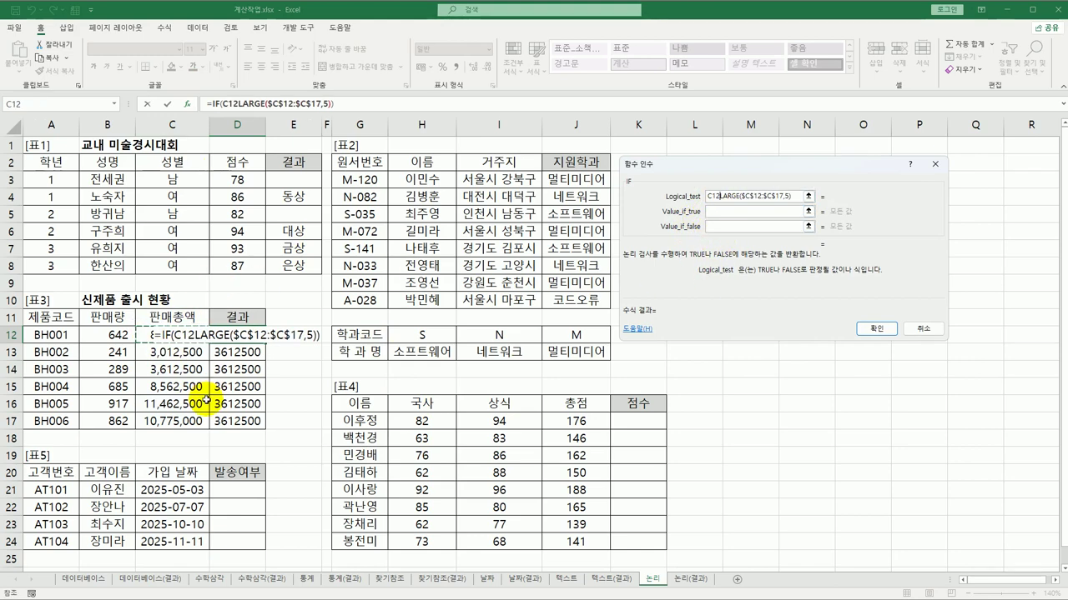
text(>=)
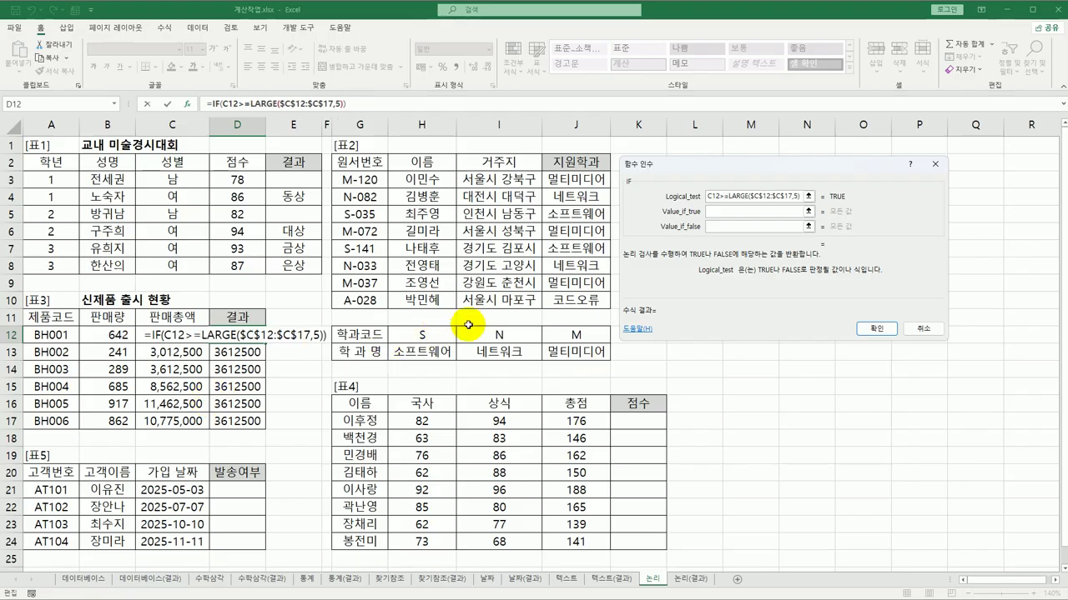
- Make the IF in D12 return "재생산" when true and "생산중단" when false, and copy it down to D17
click(731, 212)
drag(686, 163, 493, 262)
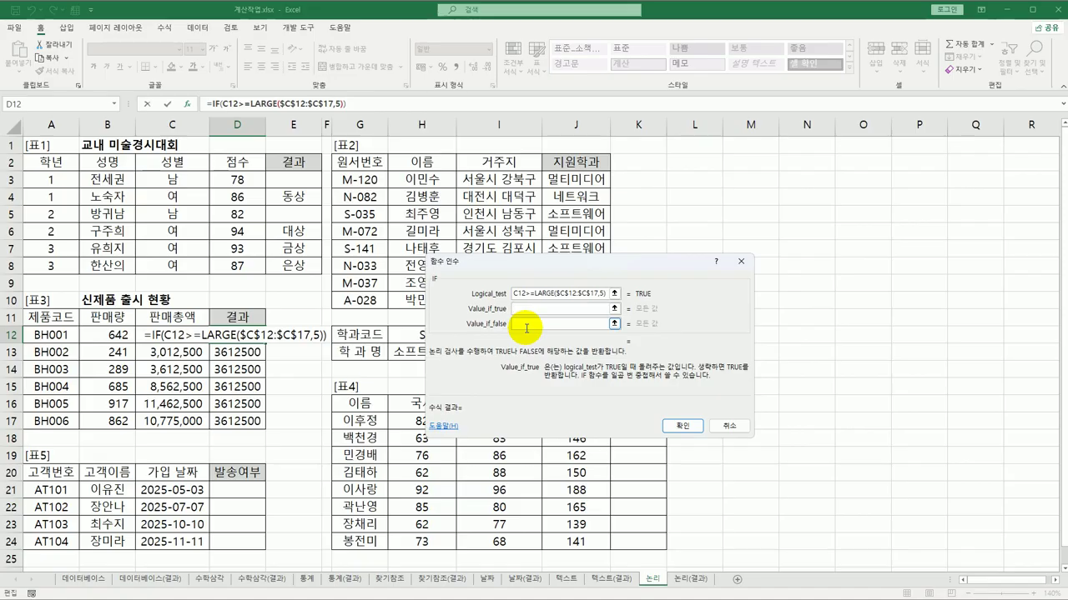
text(ㅈ)
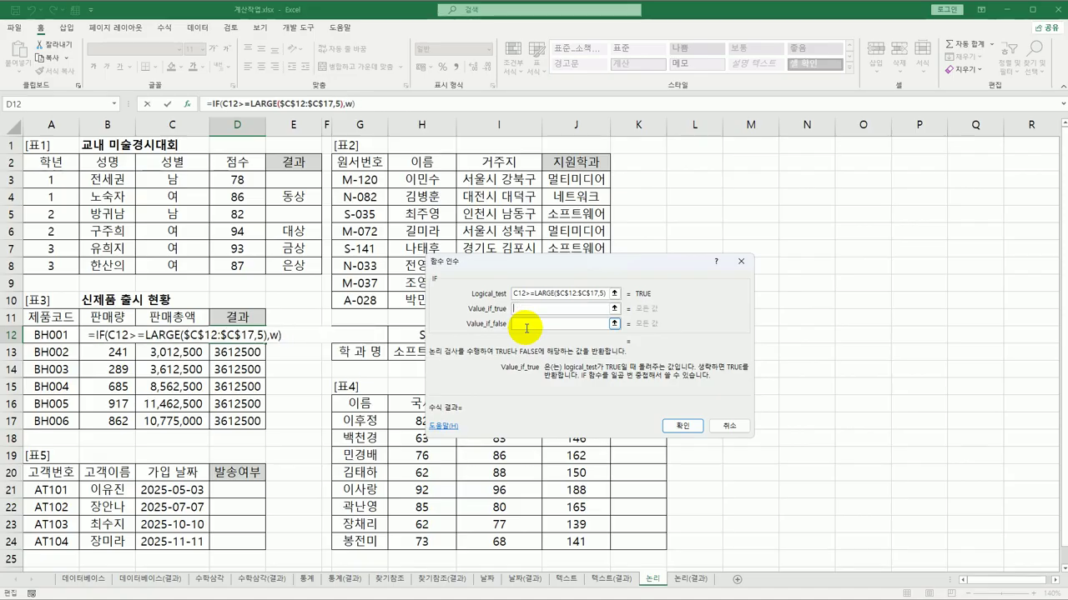
text(재생산)
click(526, 328)
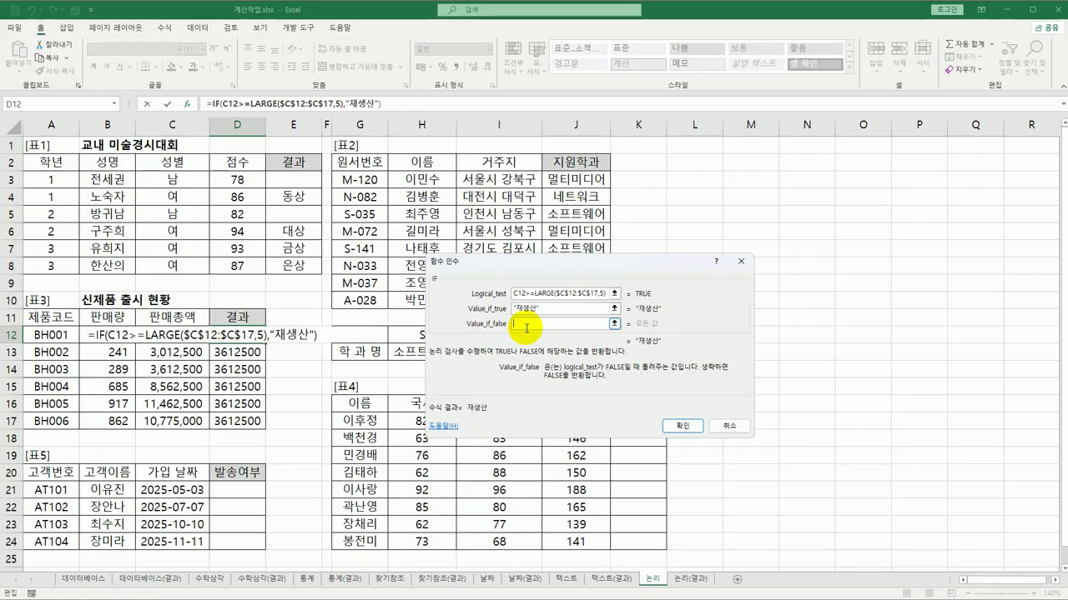
text(생산중단)
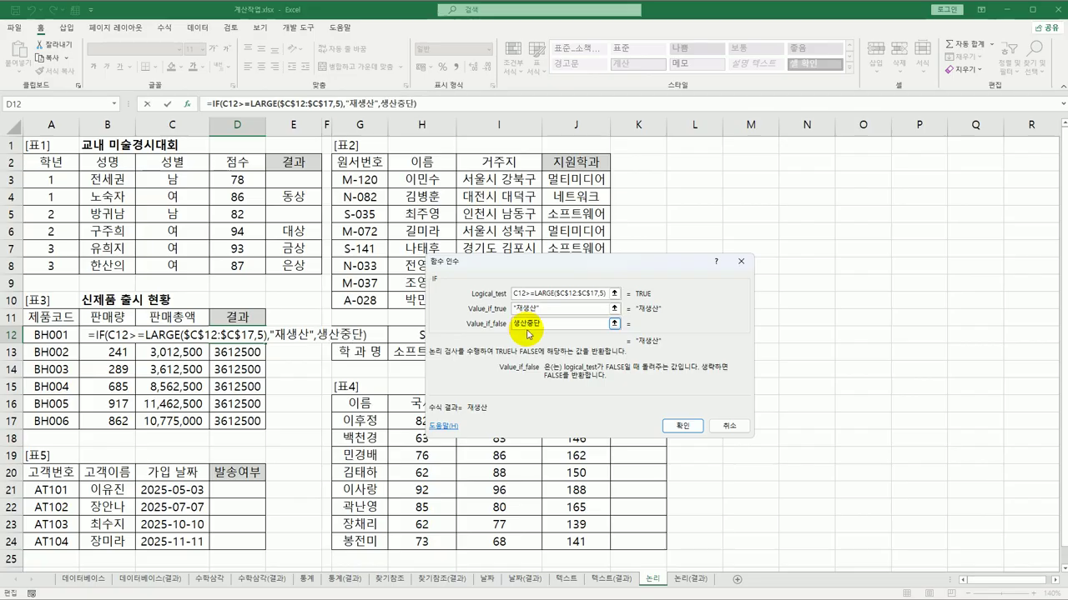
click(685, 427)
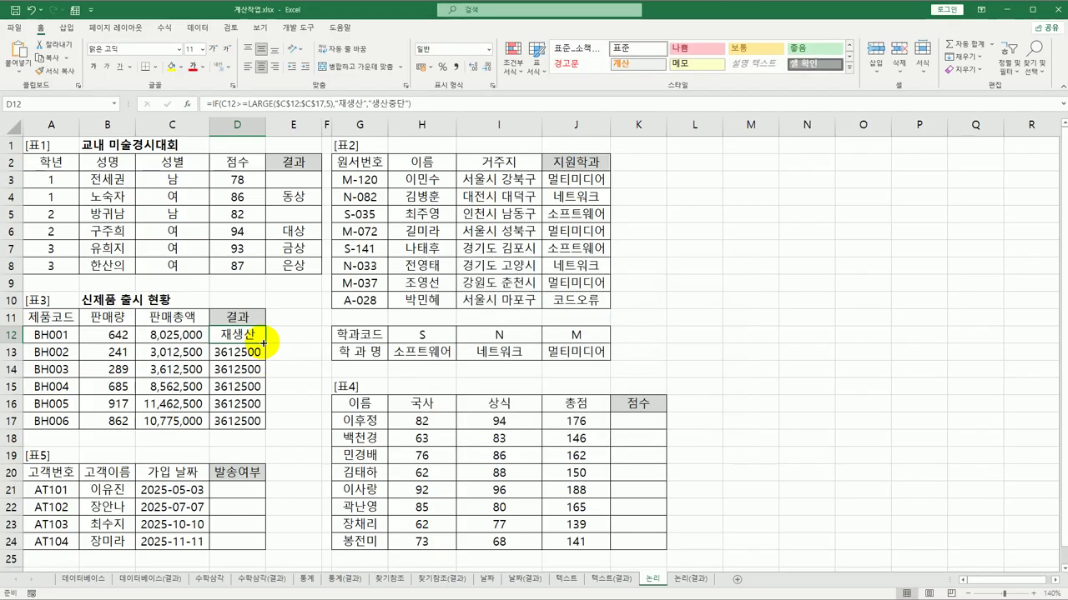
drag(265, 344, 262, 424)
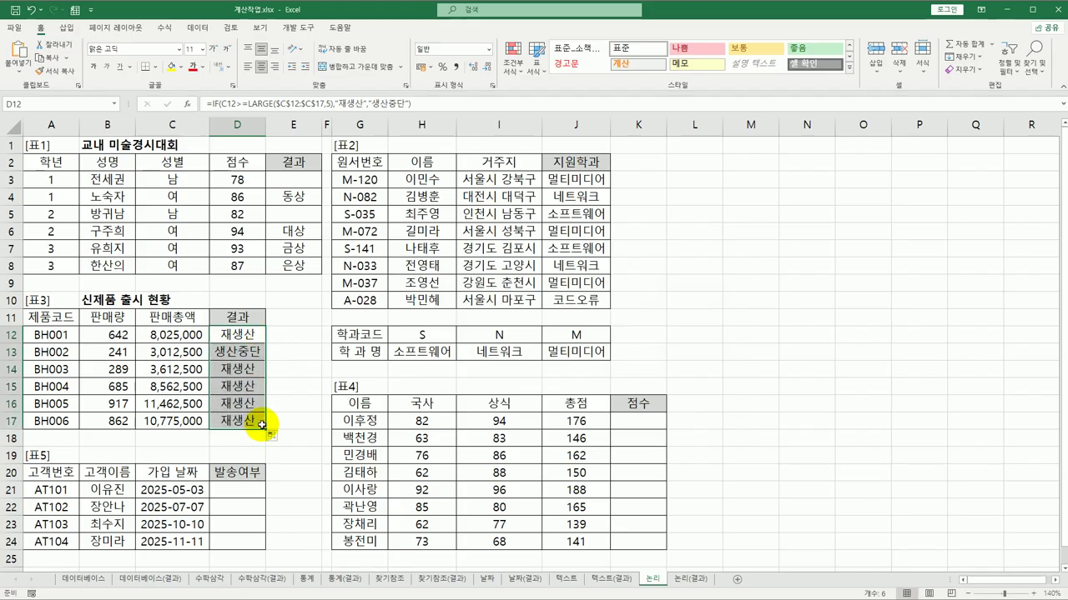
drag(239, 369, 240, 421)
click(227, 353)
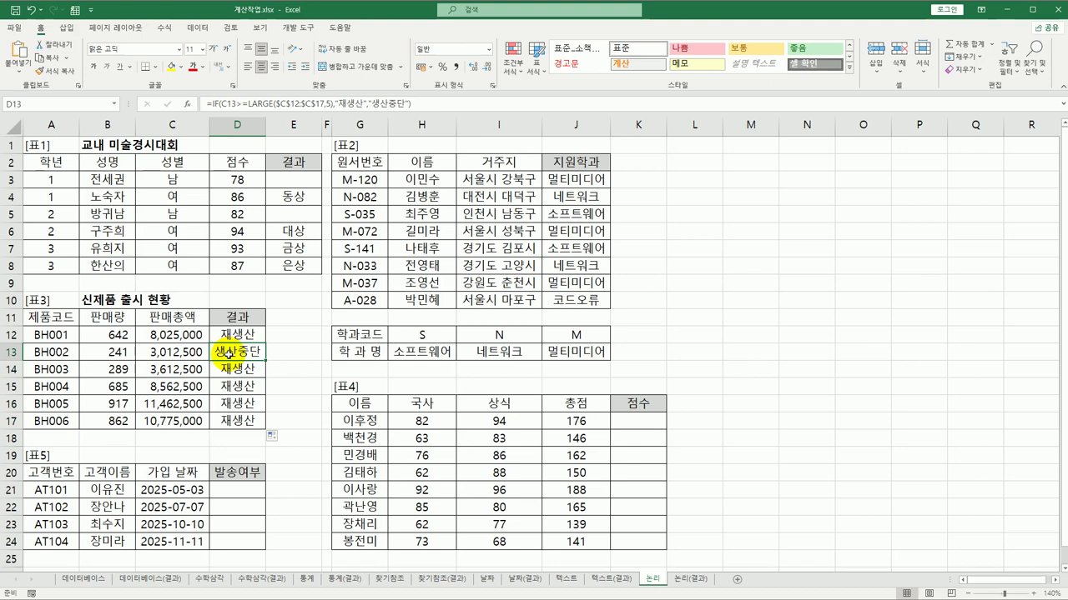
- Insert an IFS function in K17, the first 점수 cell of 표4, and bring up its function arguments
click(659, 421)
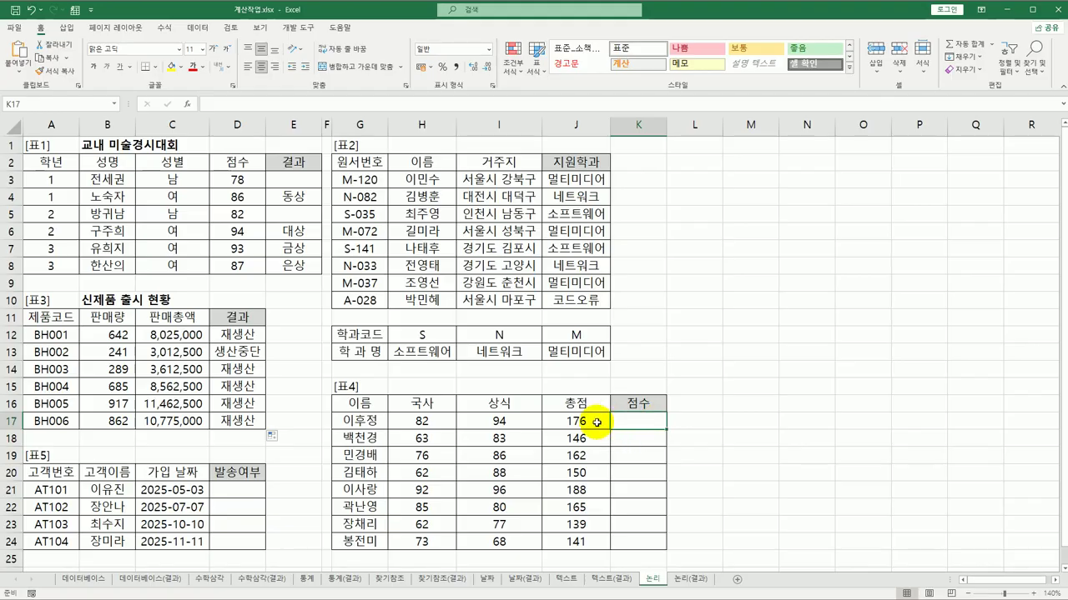
drag(594, 421, 598, 543)
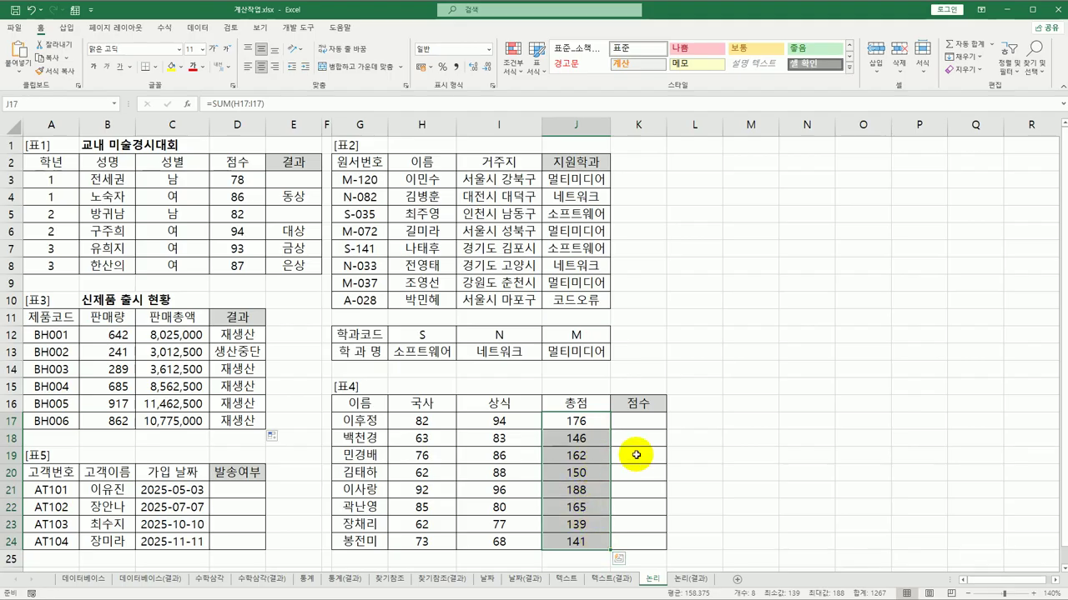
click(644, 428)
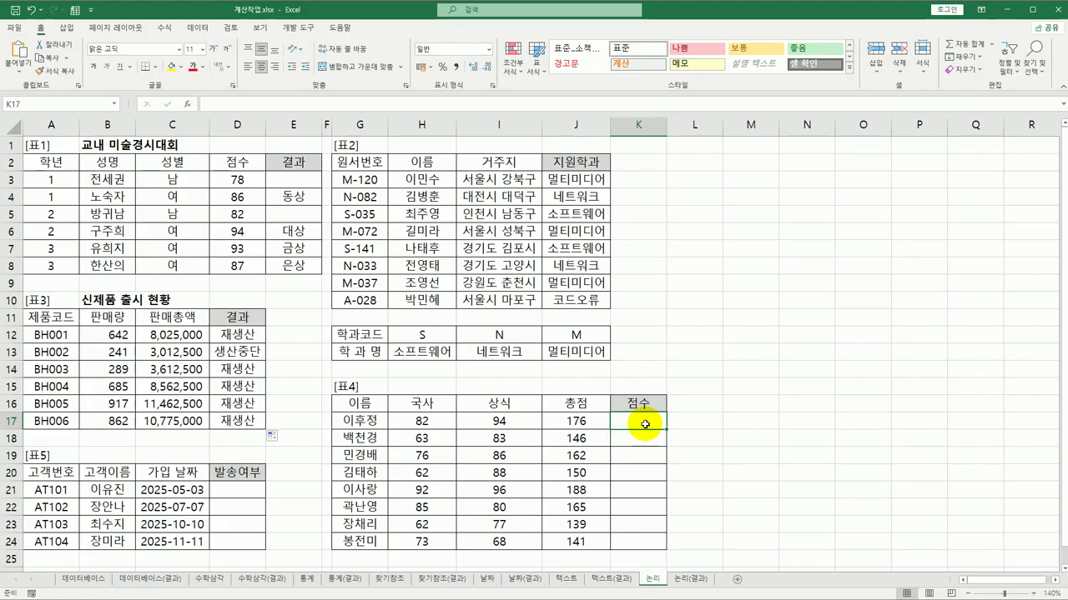
text(=i)
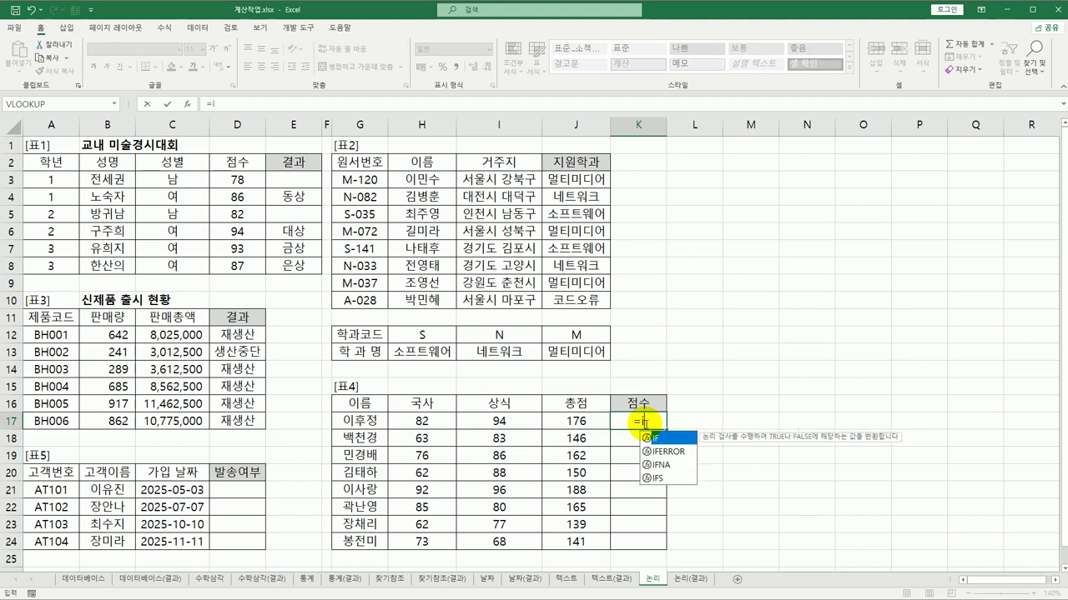
key(Down)
key(Down)
key(Down)
key(Tab)
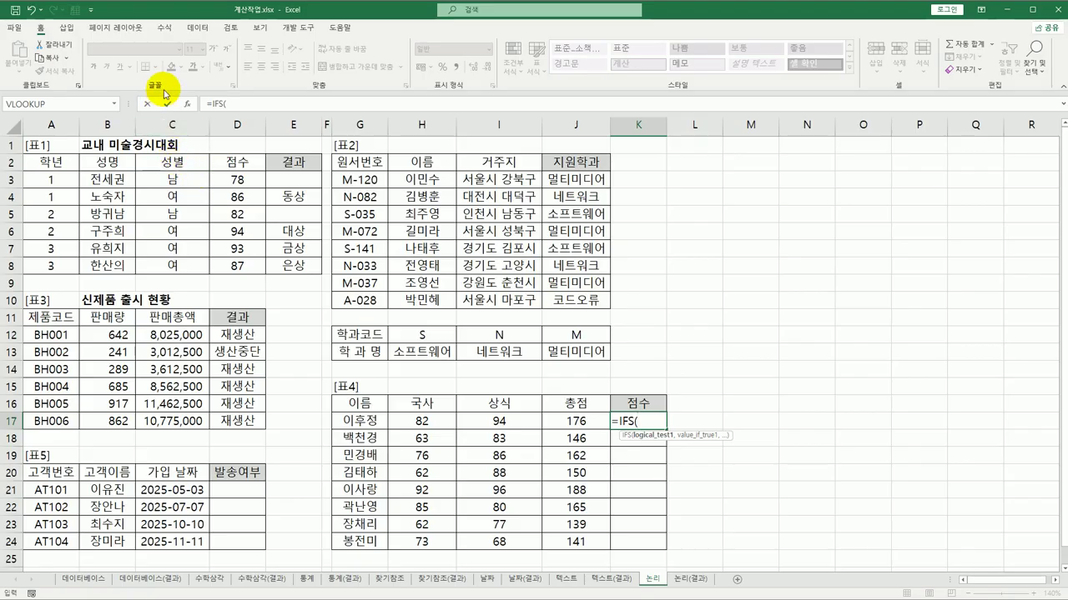
click(187, 103)
drag(608, 250, 864, 215)
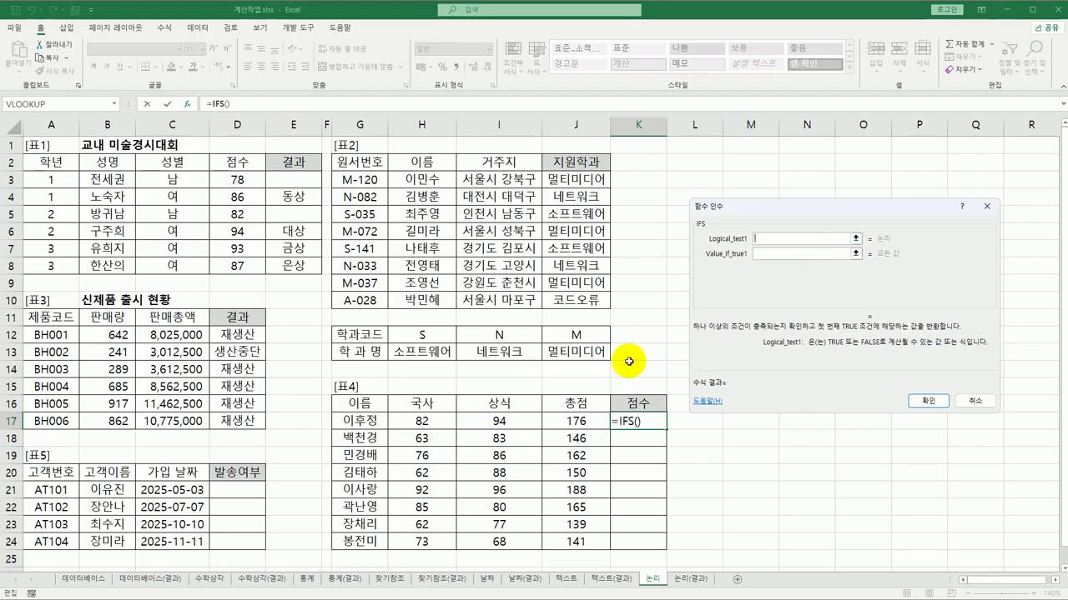
- Set the first IFS condition in K17 to J17=max($J$17:$J$24), testing for the highest 총점 with an absolute range
click(582, 422)
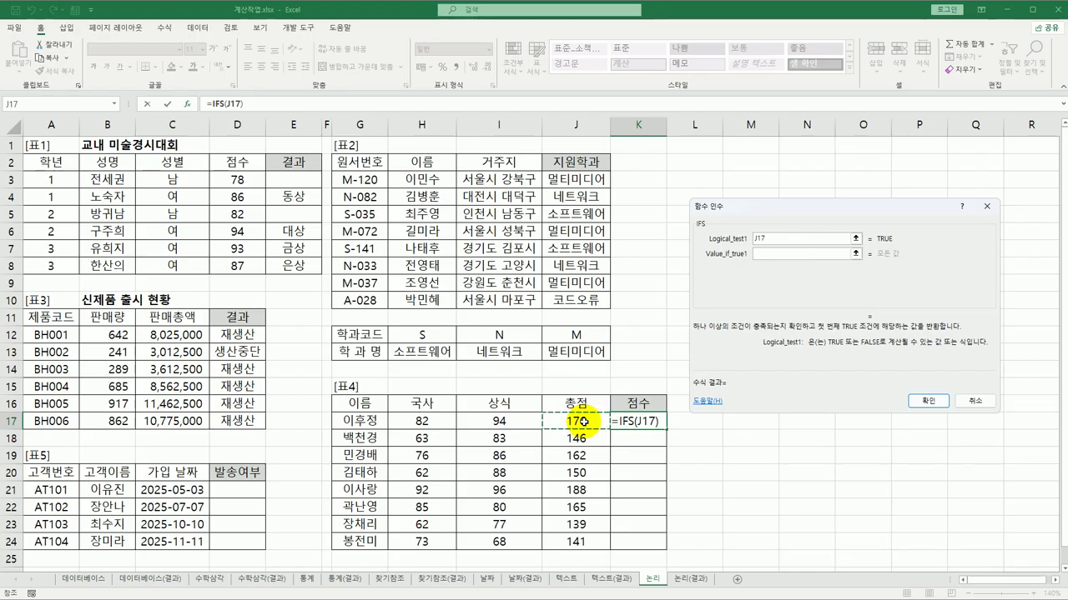
text(=max()
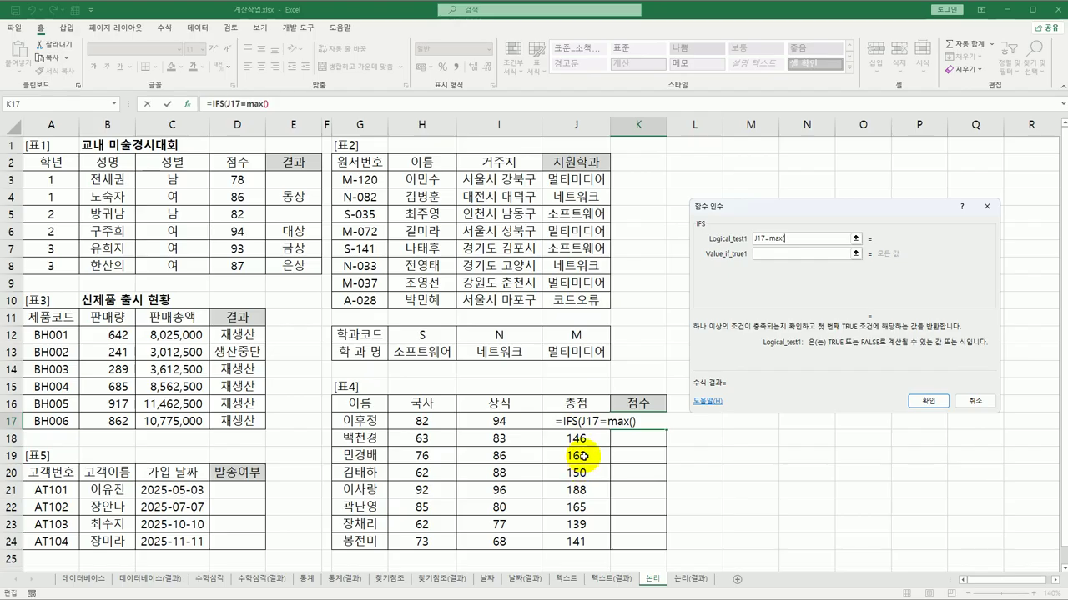
drag(550, 419, 568, 542)
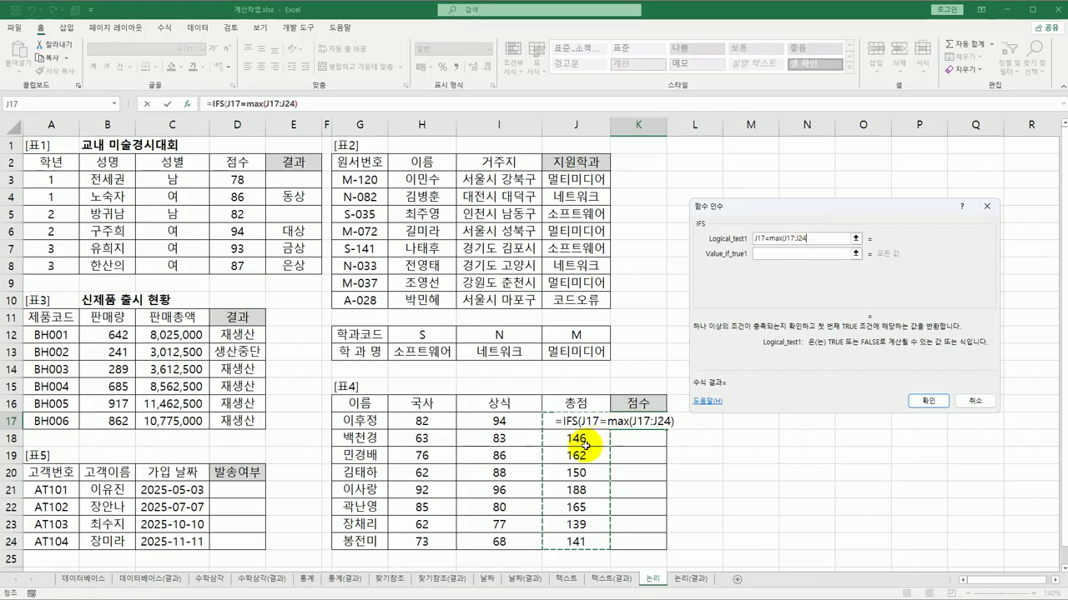
key(F4)
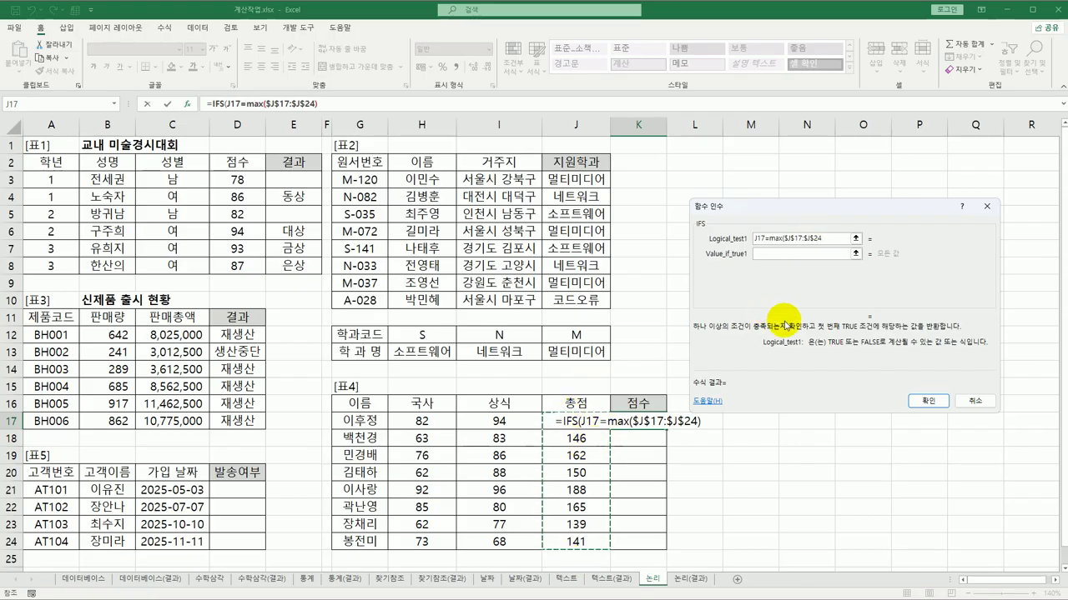
text())
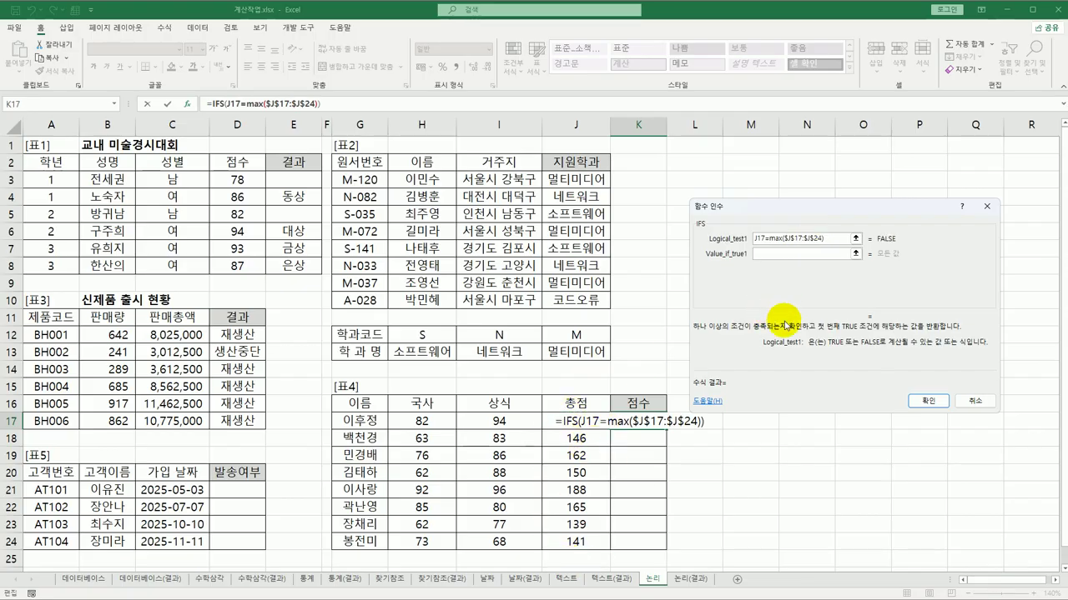
- Make the first IFS condition in K17 return "최고점수"
key(Tab)
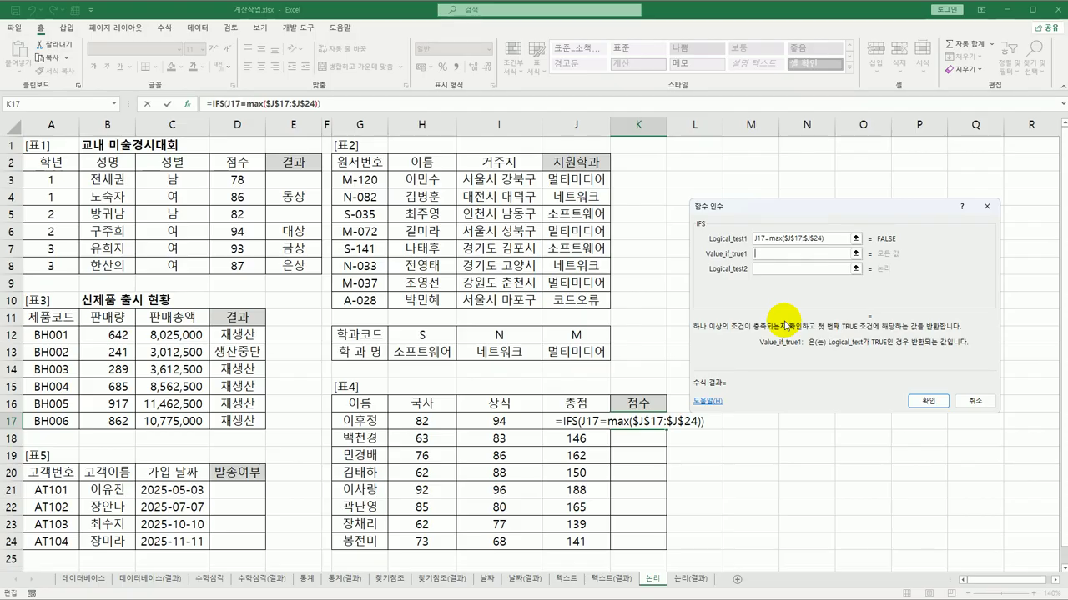
text(최고점수)
key(Tab)
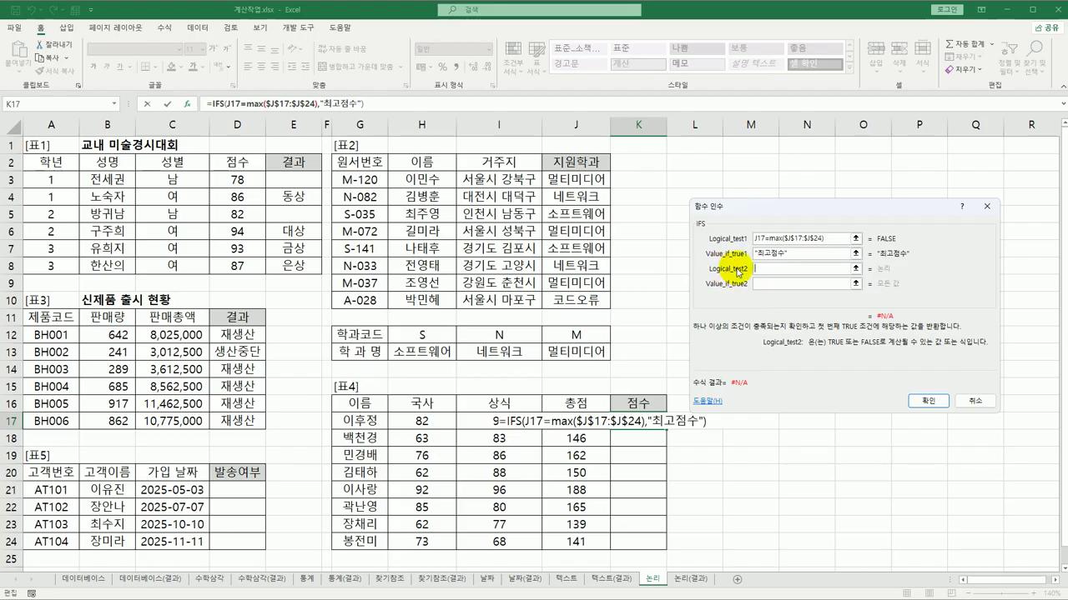
- Add a second IFS condition J17=min($J$17:$J$24) in K17 that returns "최저점수"
click(577, 420)
text(=)
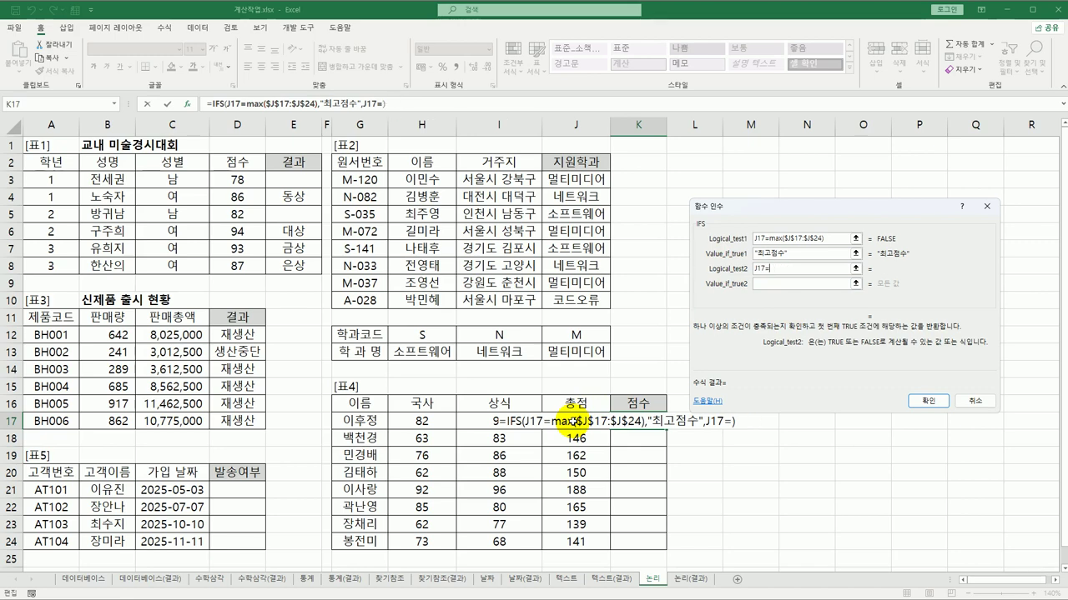
text(min()
drag(575, 421, 580, 534)
key(F4)
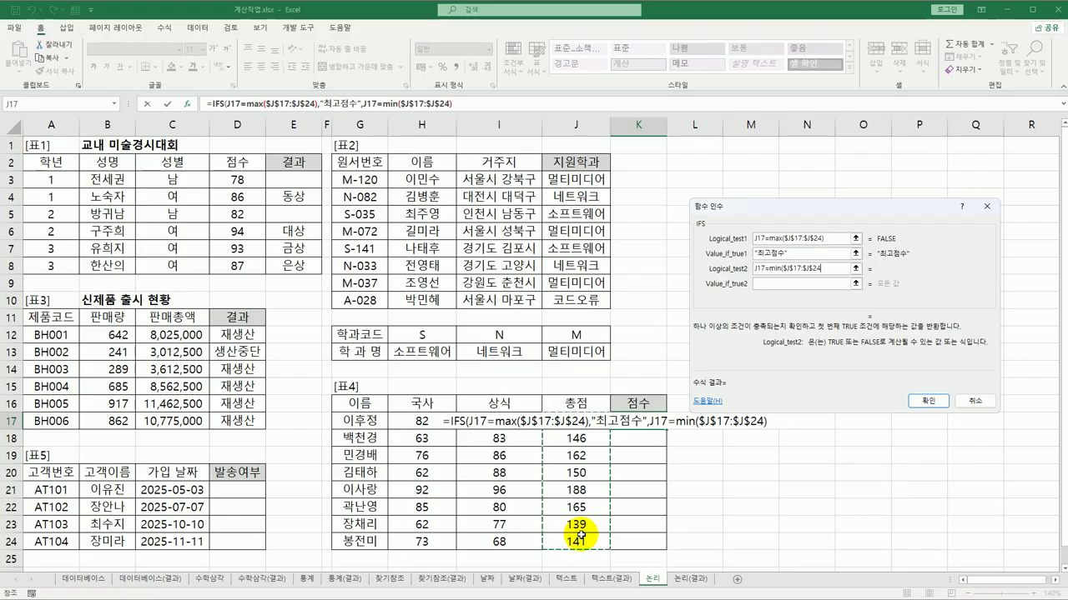
text())
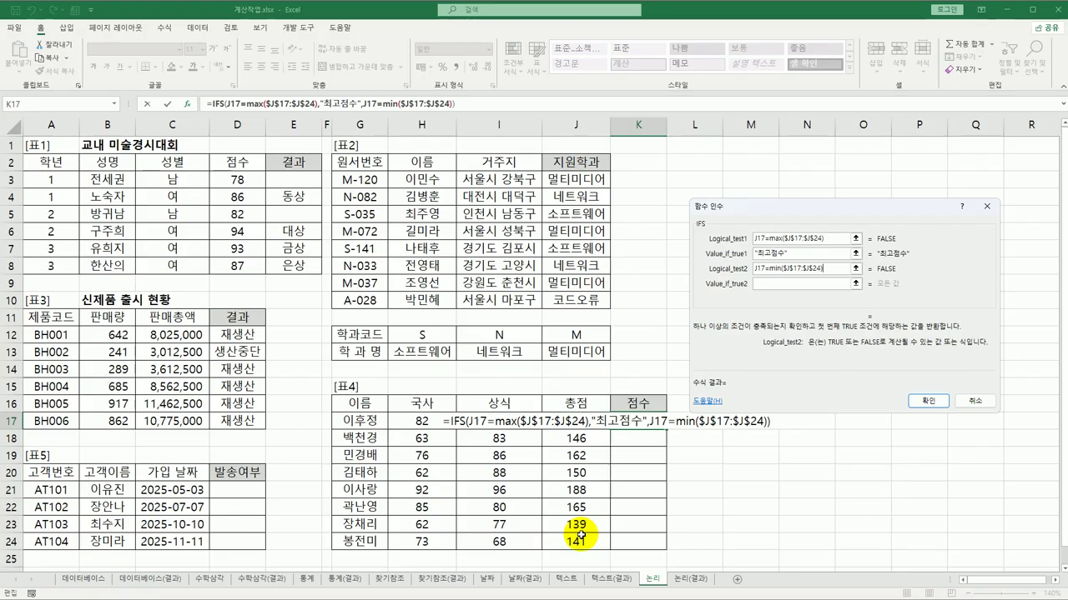
click(794, 283)
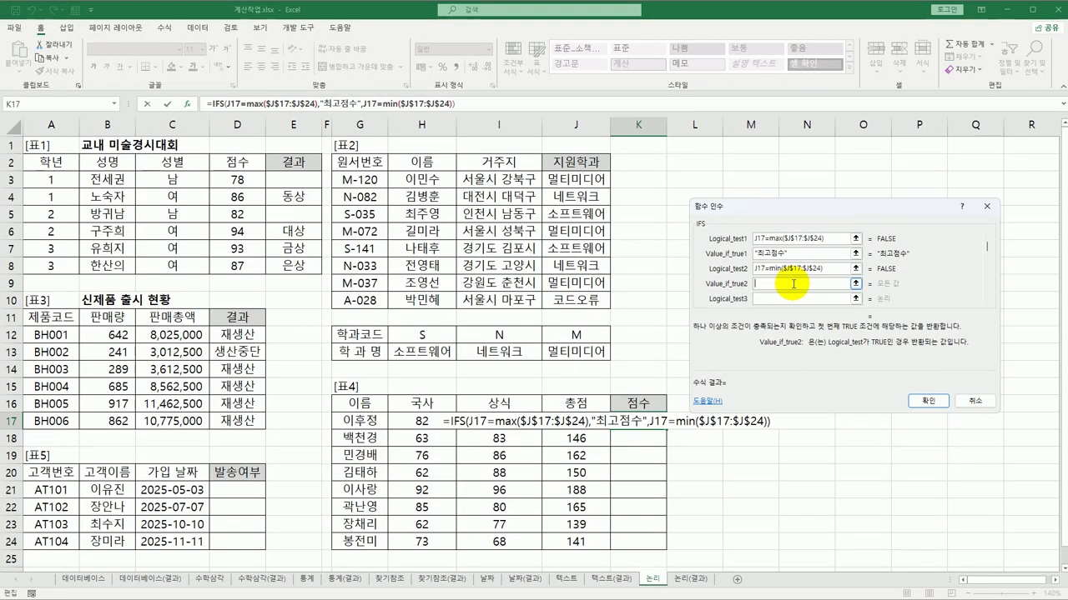
text(최)
text(저점수)
key(Tab)
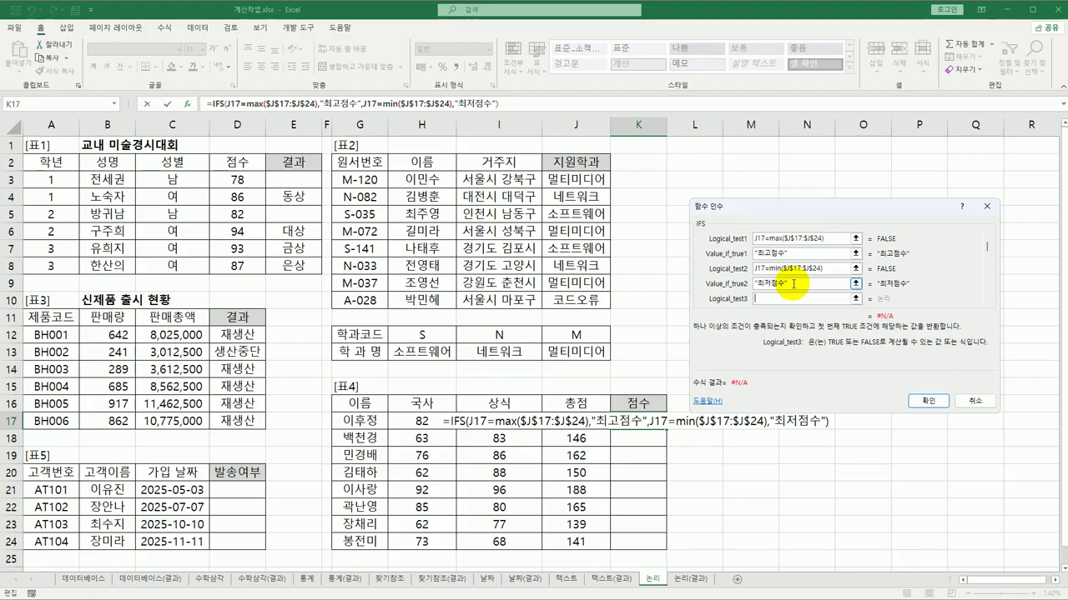
- Finish the IFS in K17 with a third condition true that returns an empty string "", and copy the formula down to K24
text(true)
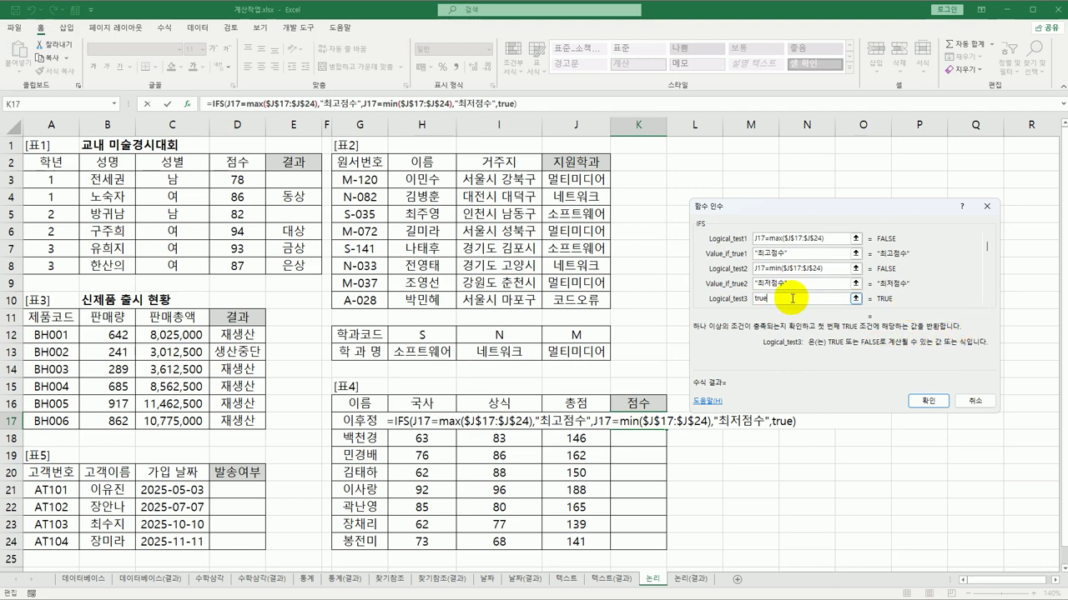
key(Tab)
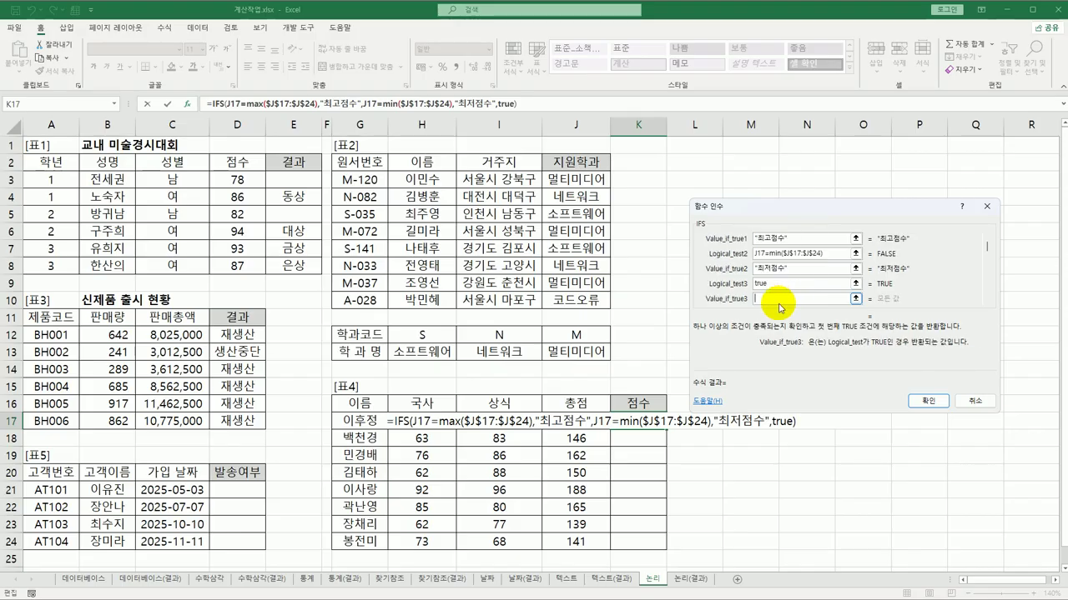
text("")
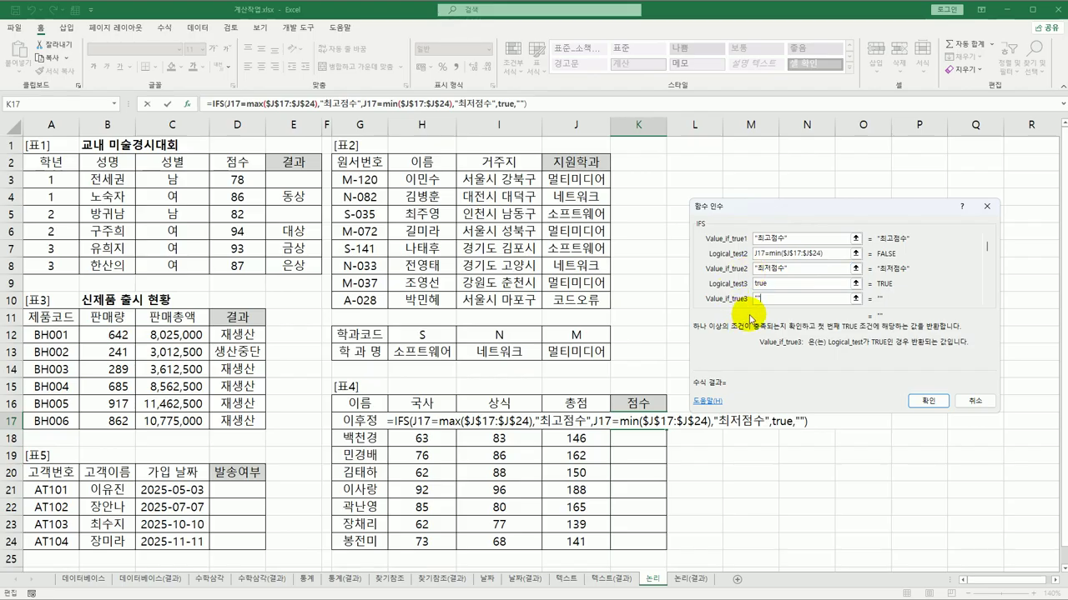
click(928, 400)
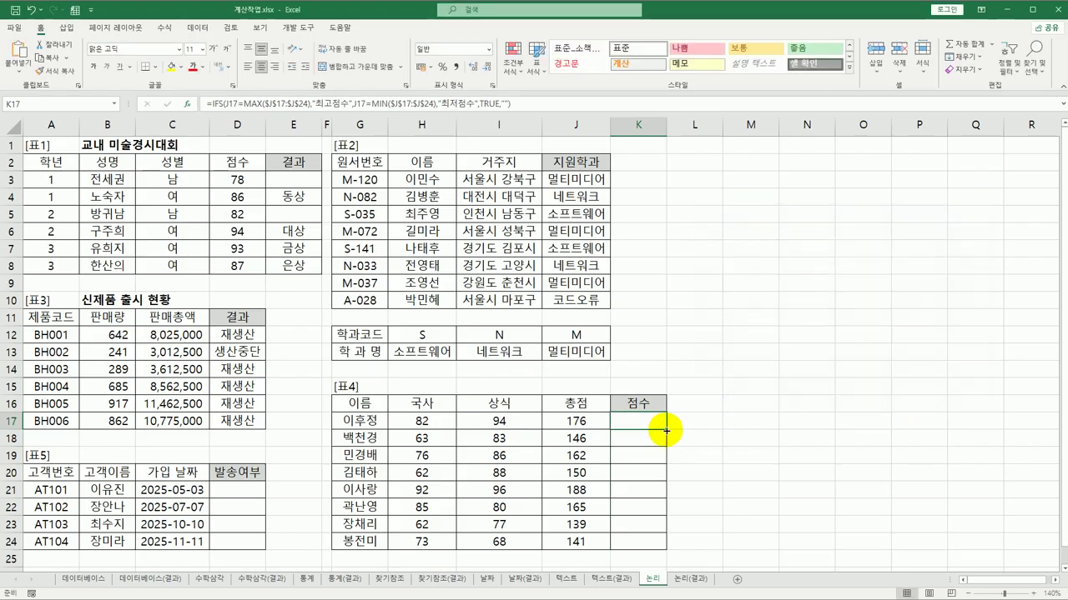
drag(667, 432, 655, 546)
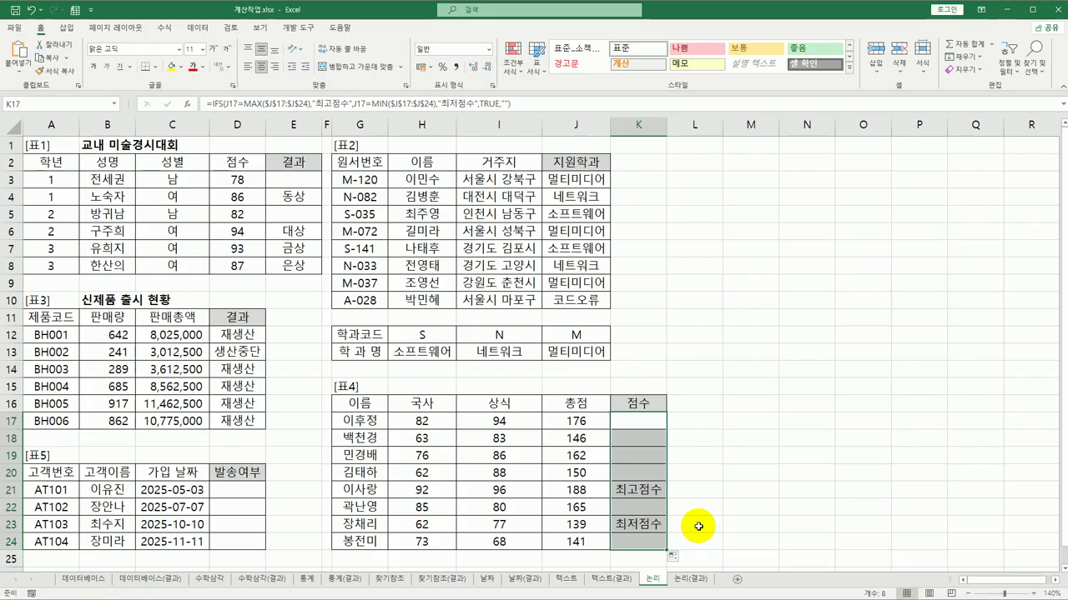
click(593, 491)
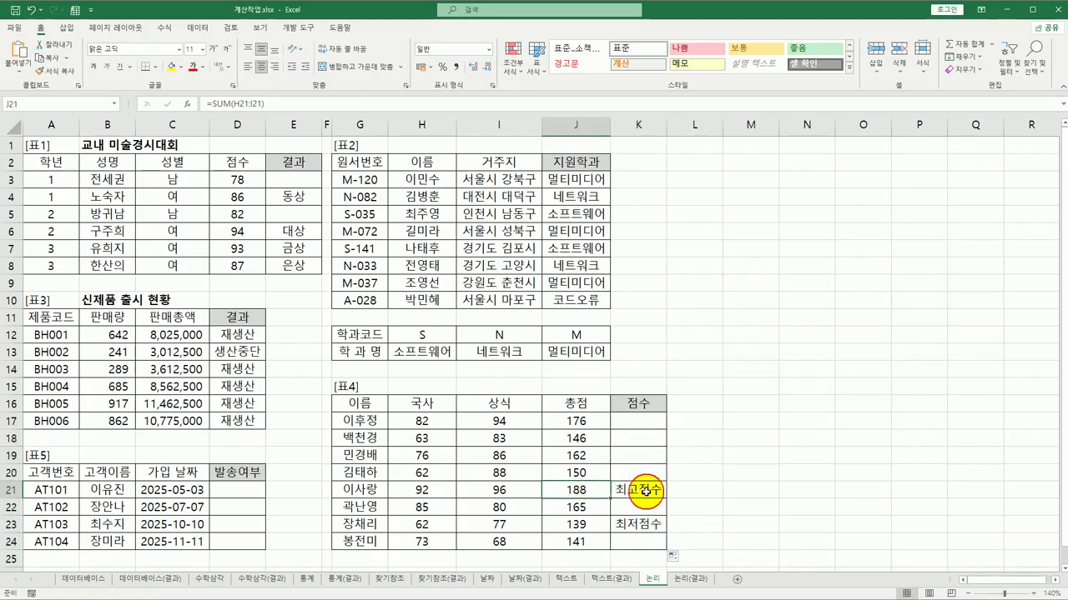
click(646, 492)
click(605, 524)
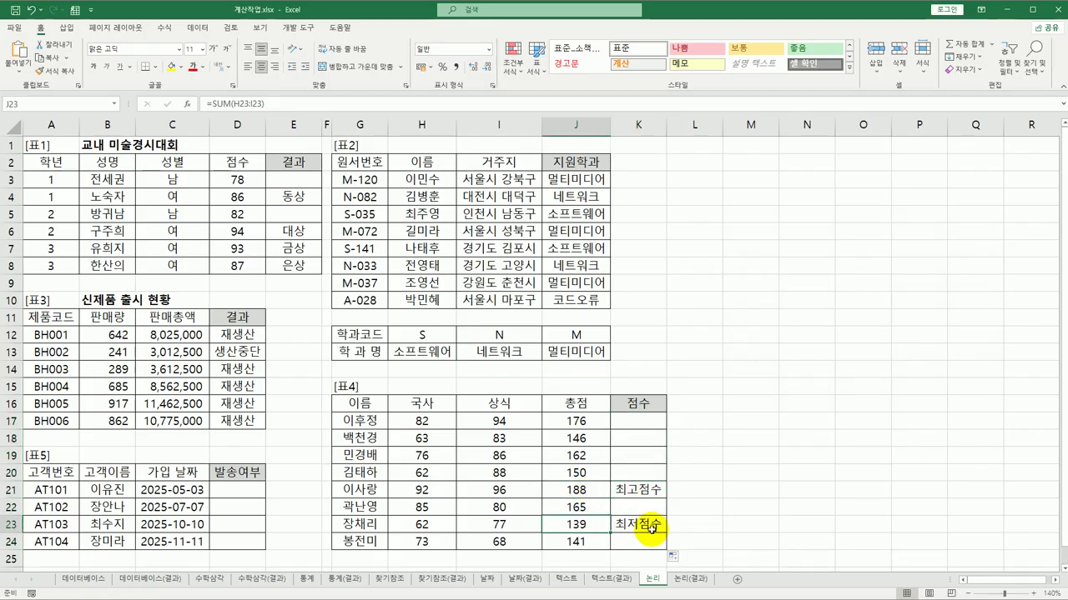
click(638, 525)
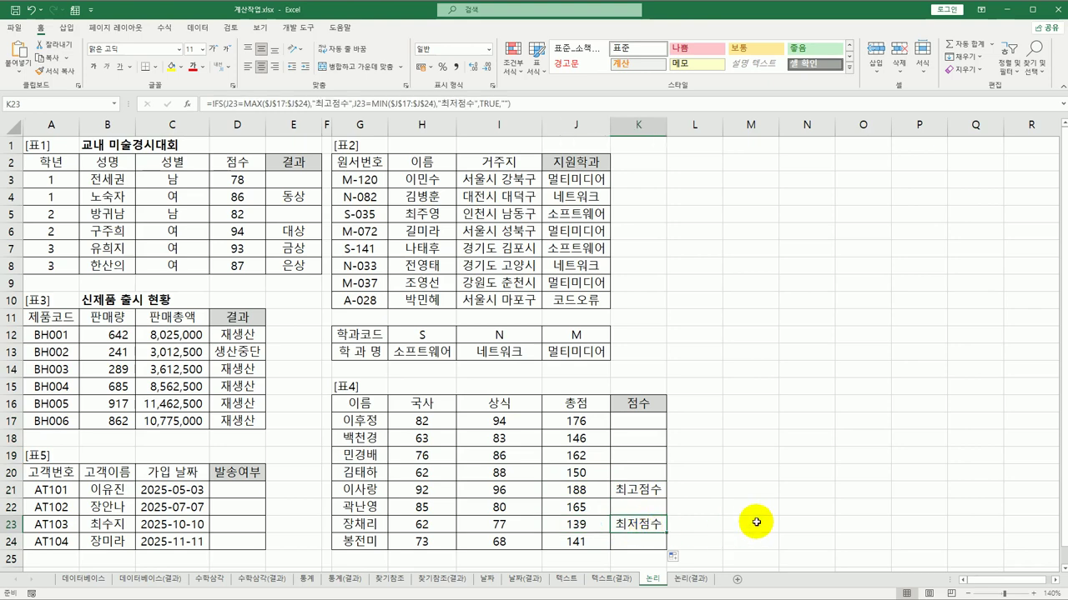
- Enter =MONTH(C21) in D21, the first 발송여부 cell of 표5
click(249, 486)
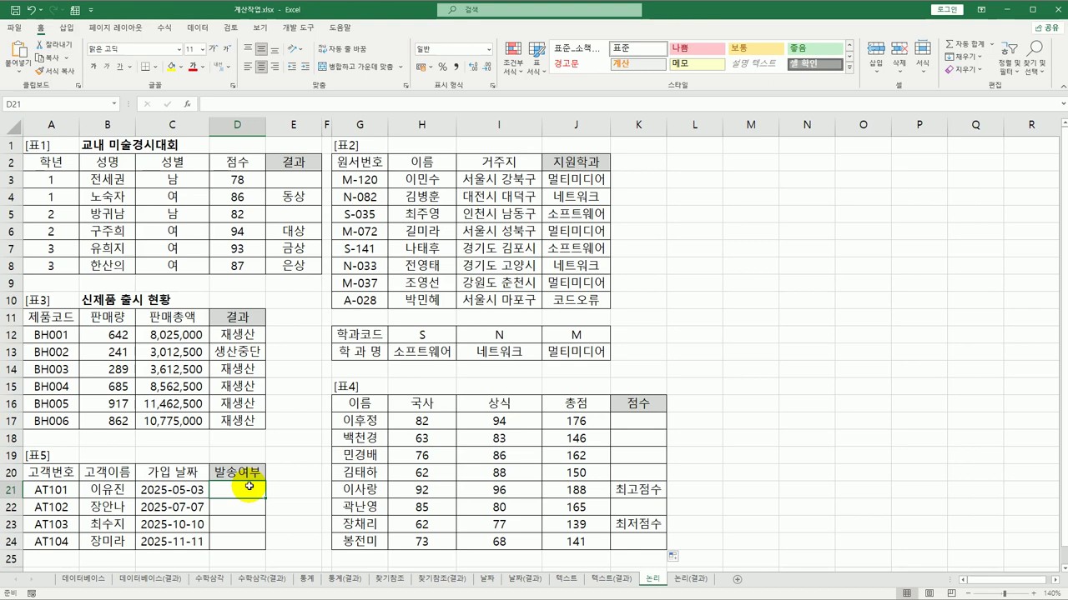
text(=mo)
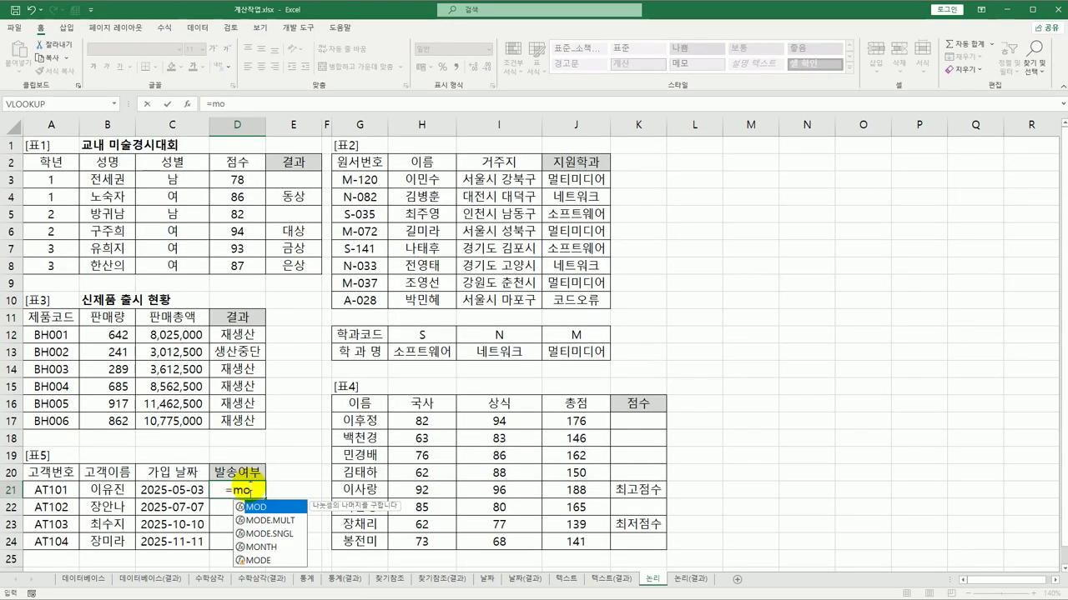
double_click(260, 547)
click(140, 486)
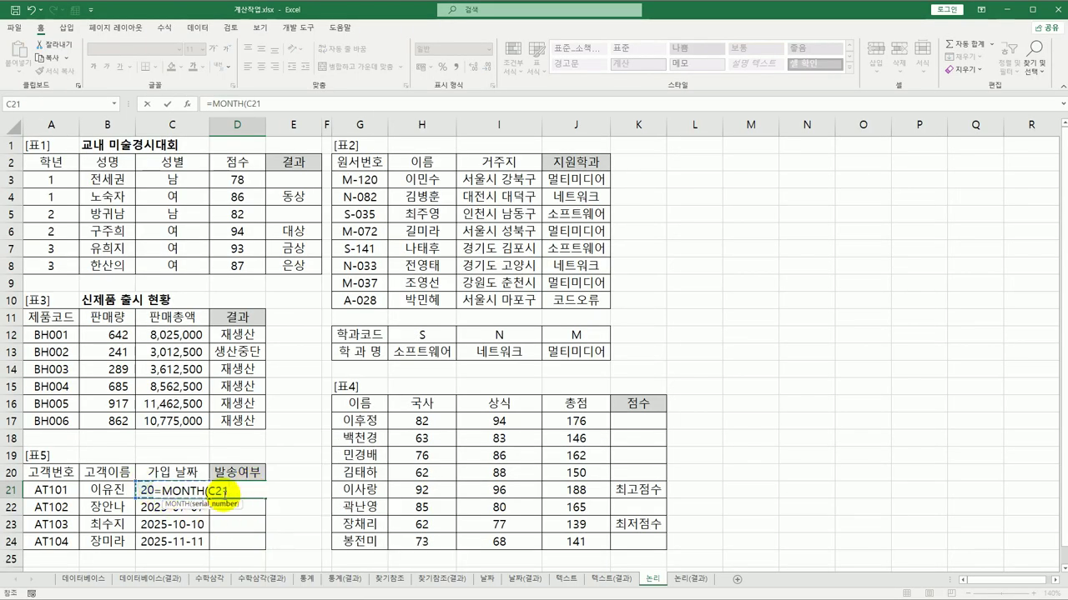
text())
key(Return)
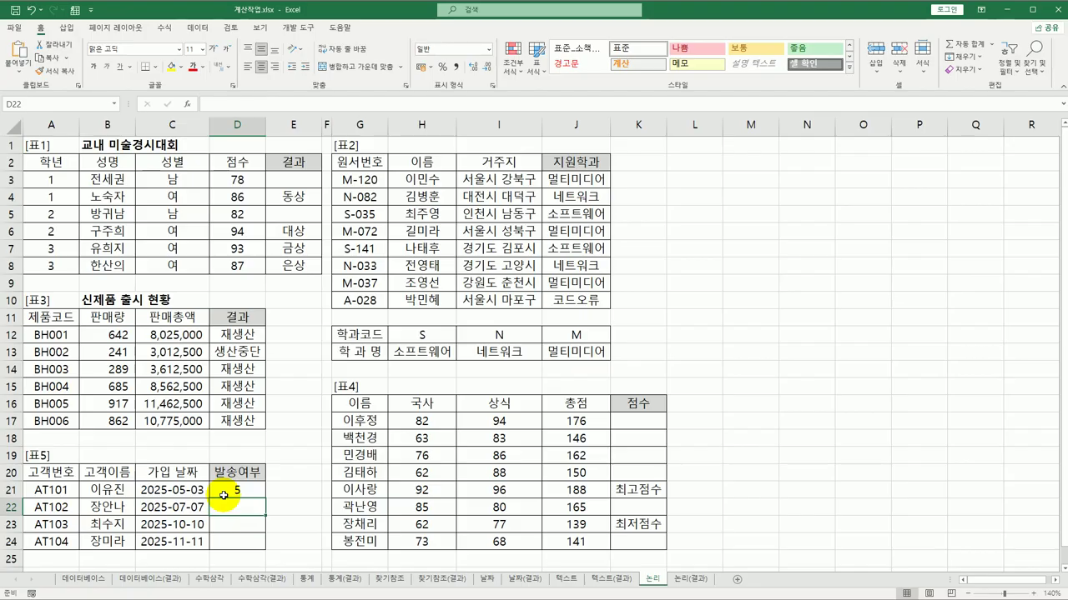
- Nest the MONTH formula in D21 inside an OR function with the first condition MONTH(C21)=5
click(223, 495)
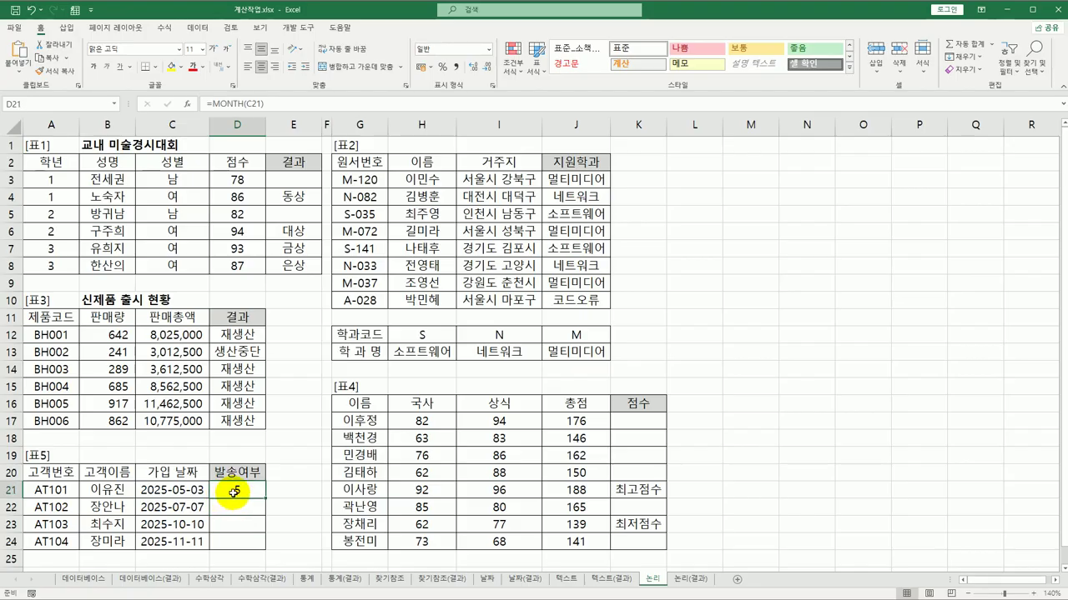
double_click(221, 494)
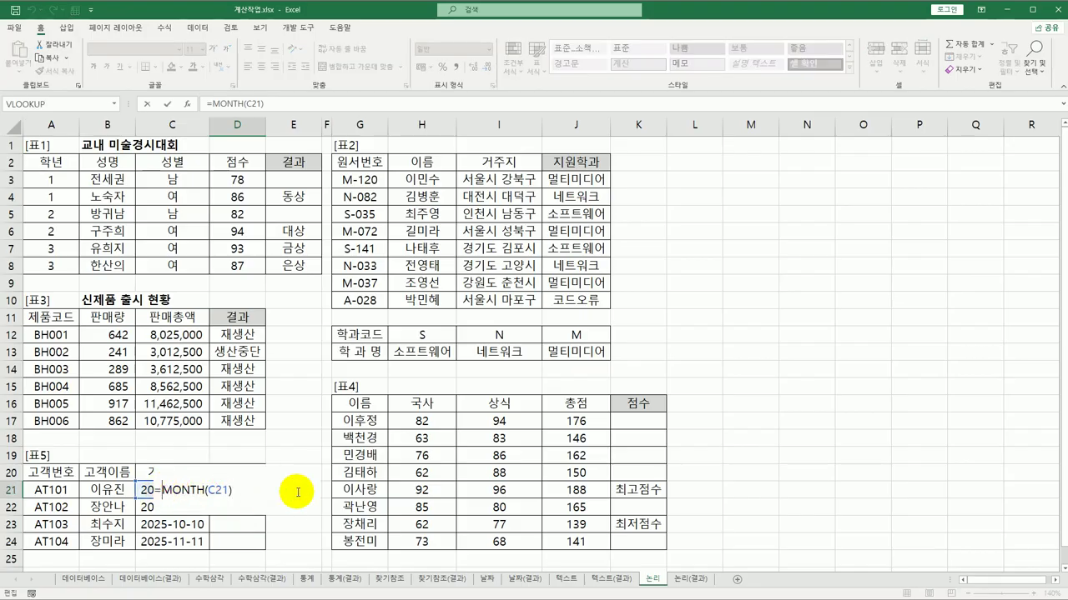
key(Home)
key(Right)
text(OR()
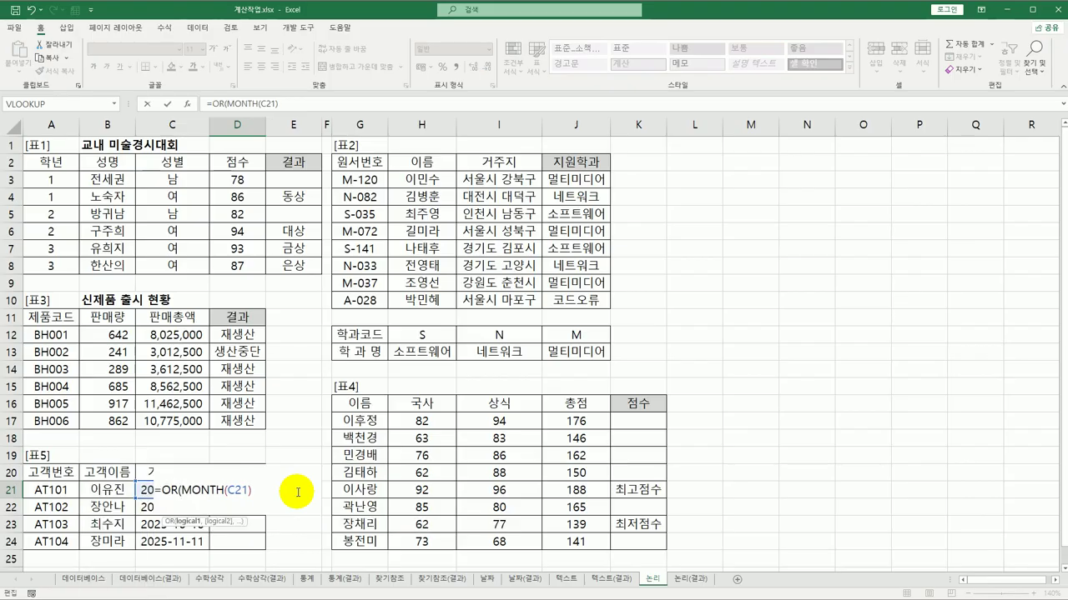
text(=5,)
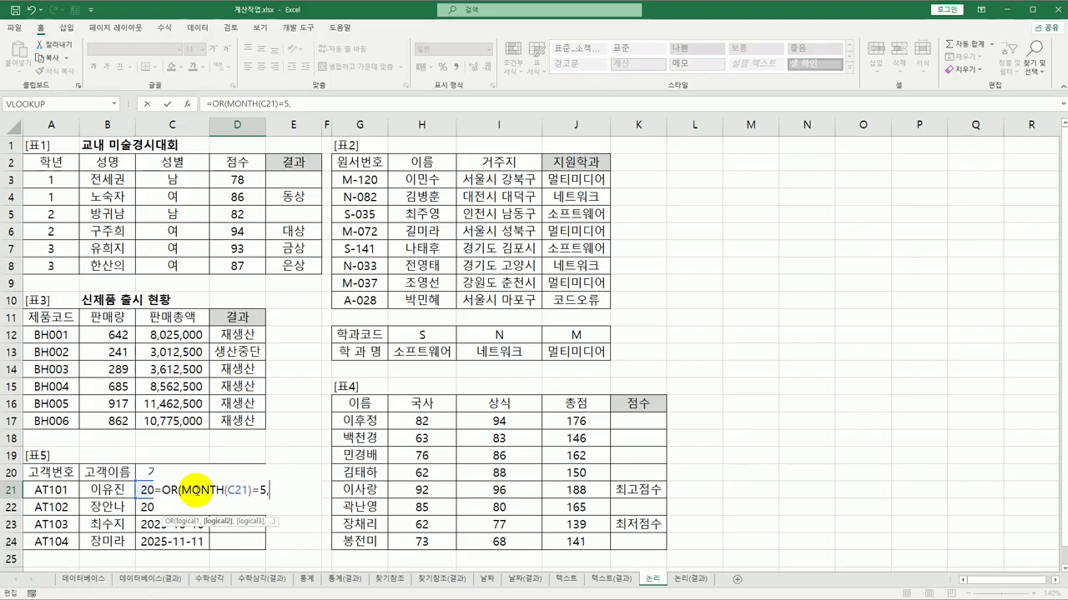
- Add MONTH(C21)=10 as the second OR condition in D21 and copy the formula down to D24
drag(176, 490, 264, 490)
key(ctrl+c)
click(267, 490)
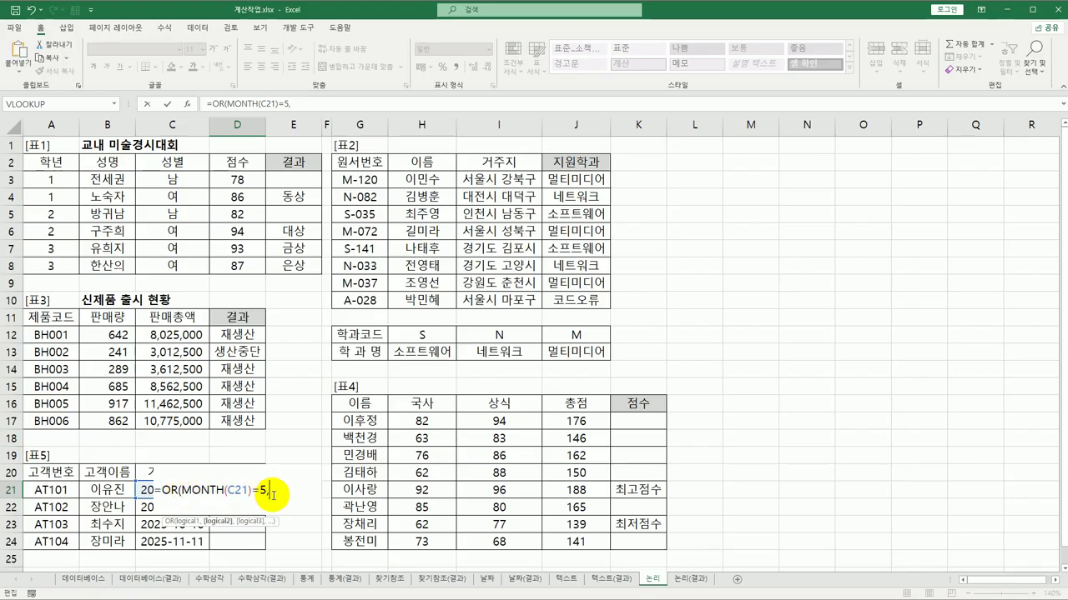
key(ctrl+v)
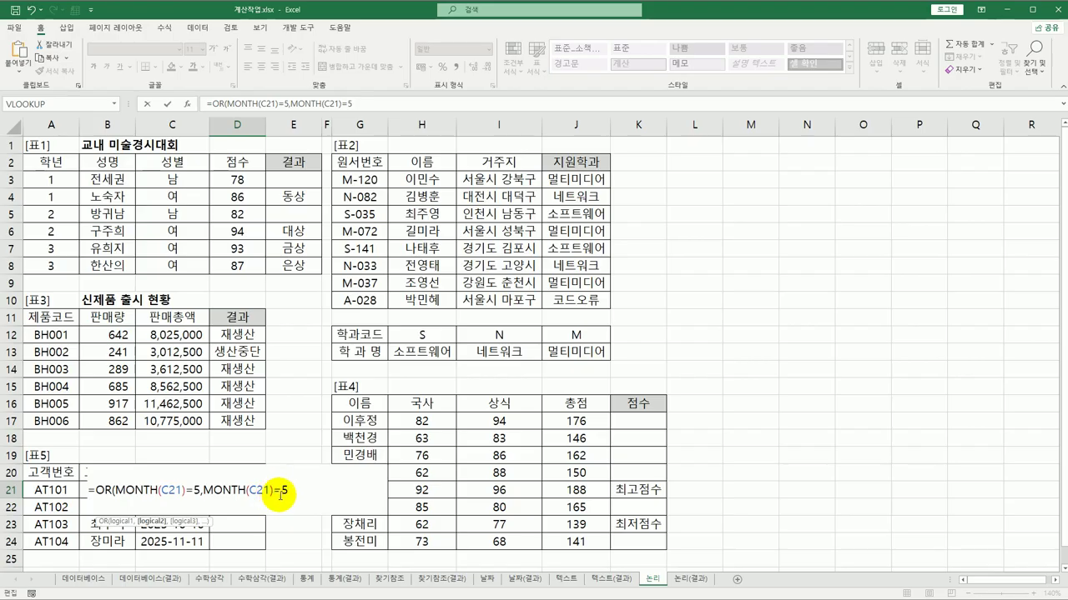
drag(278, 490, 289, 492)
text(10)
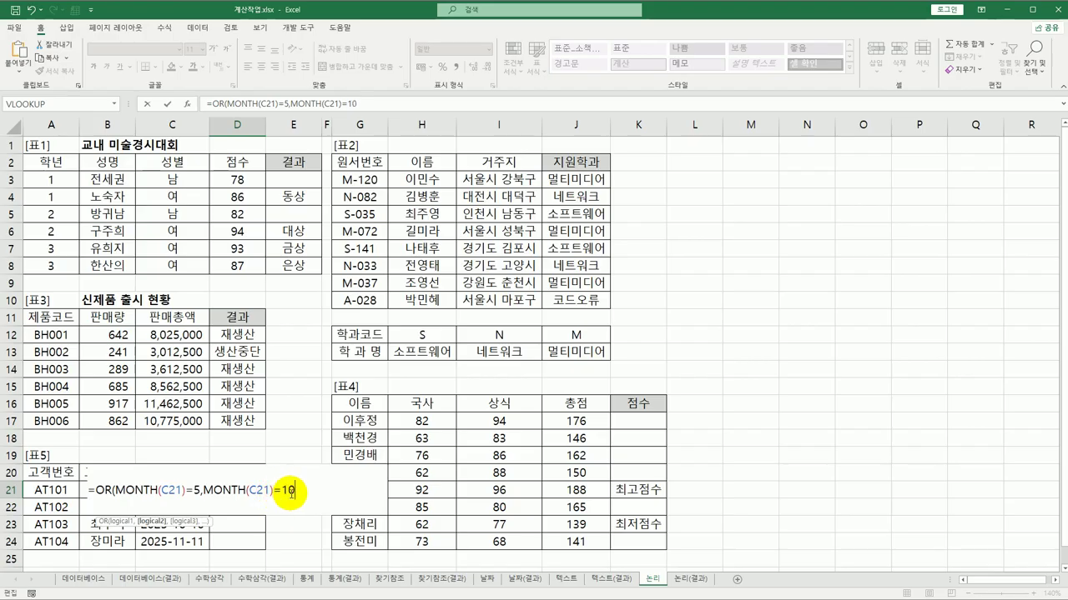
key(Return)
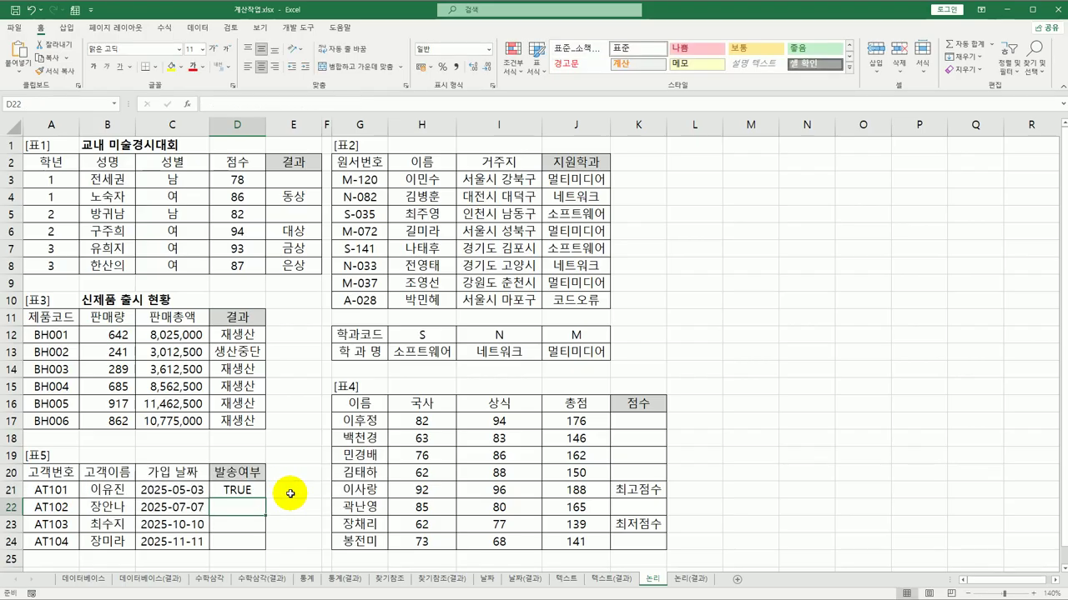
click(258, 491)
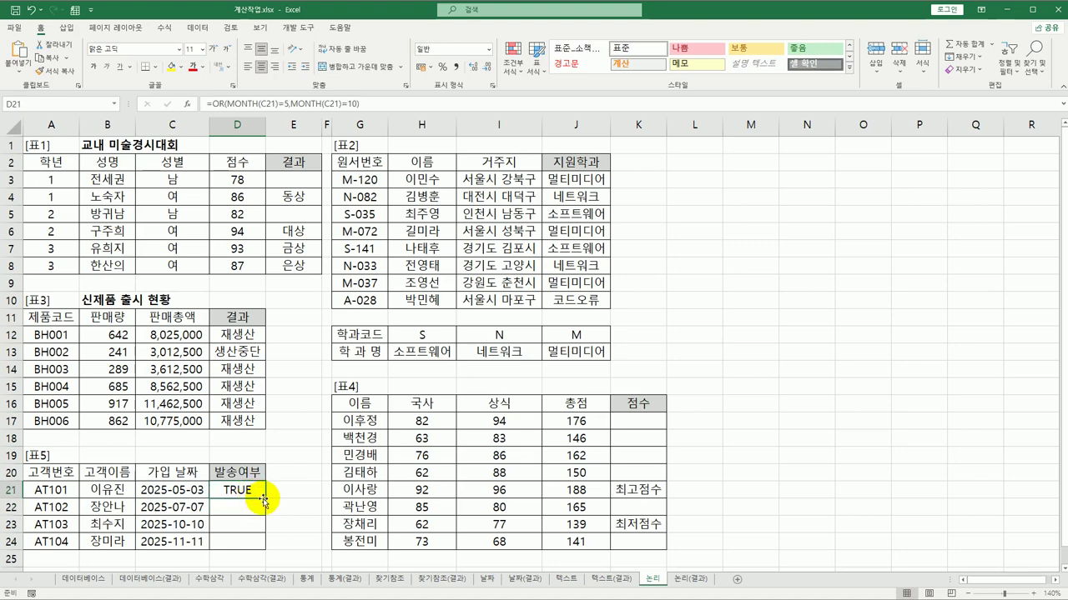
drag(265, 499, 261, 553)
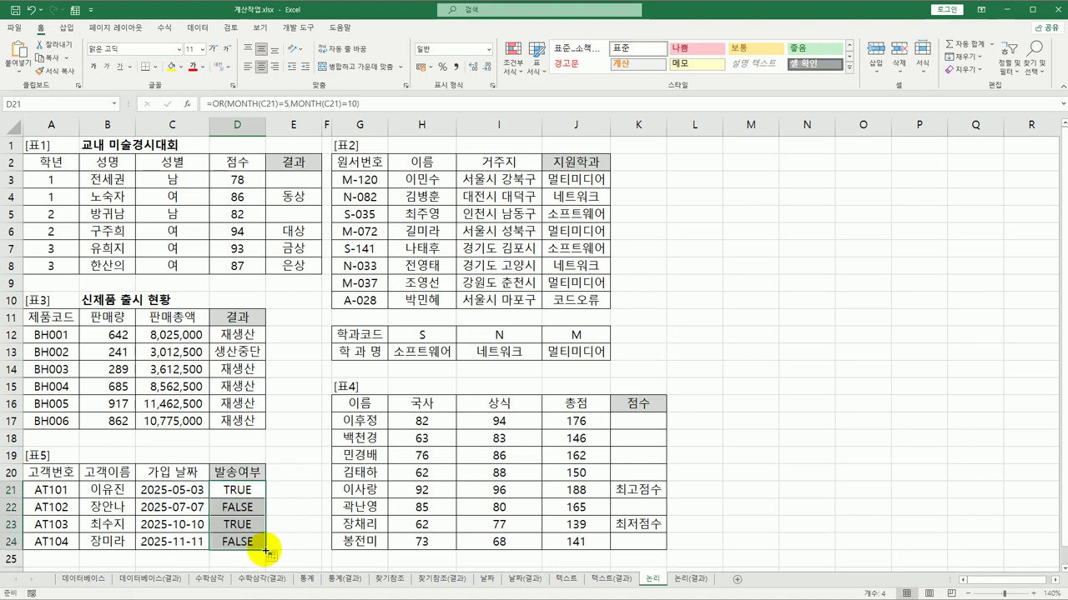
- Wrap the OR formula in D21 in an IF function and bring up its function arguments at the value-if-true entry
click(235, 492)
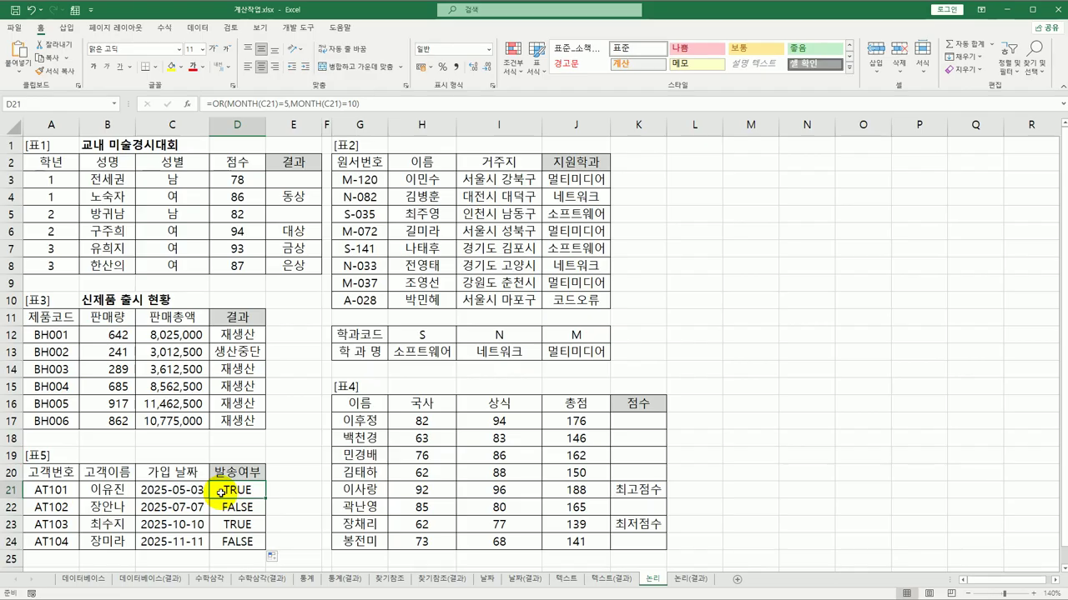
double_click(220, 492)
click(97, 490)
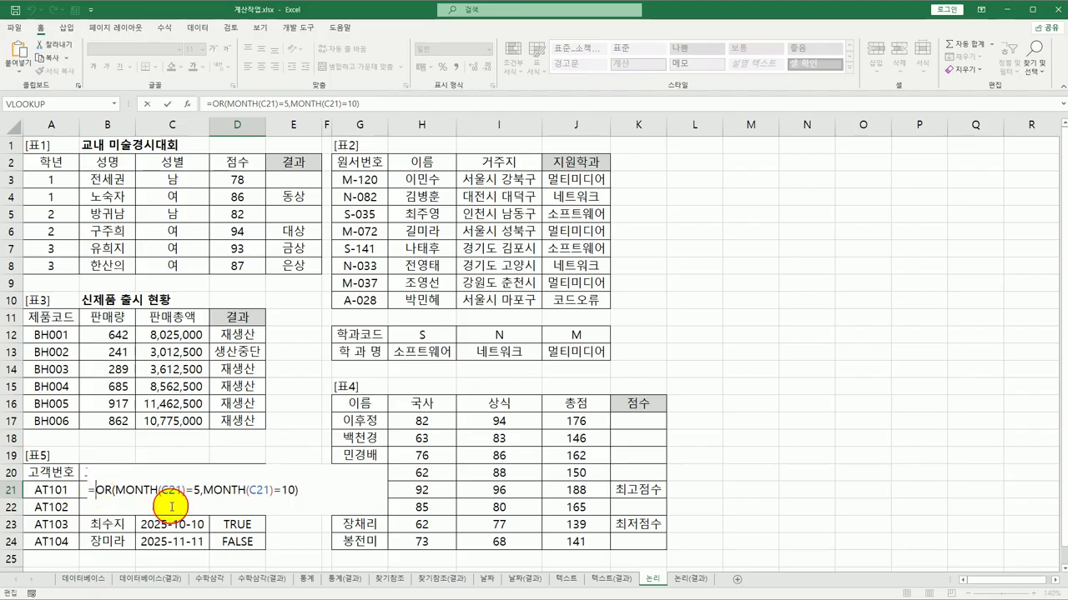
text(IF()
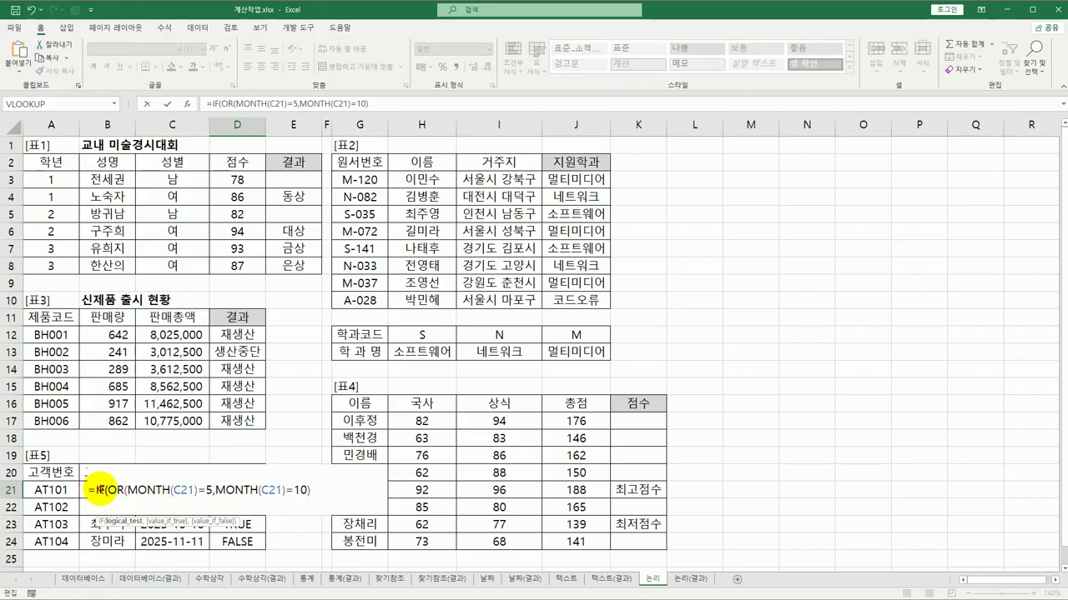
click(187, 103)
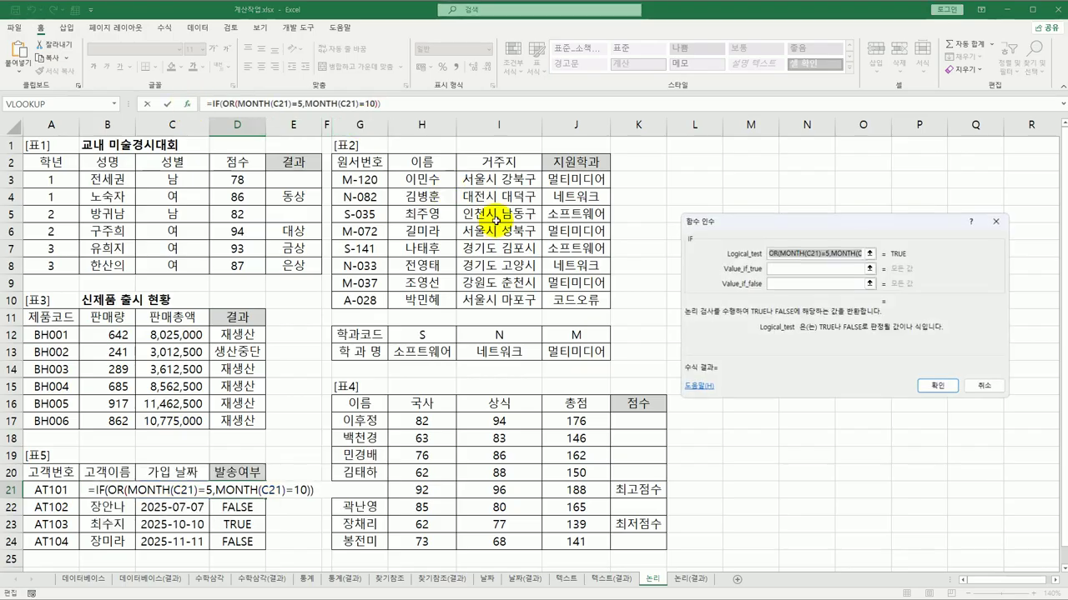
drag(781, 224, 667, 223)
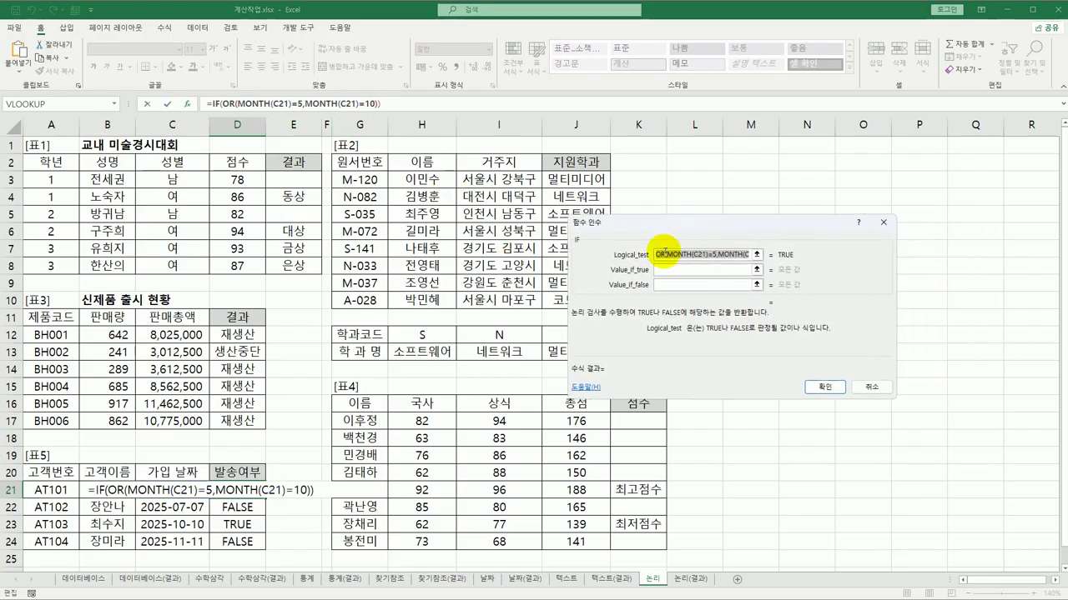
click(669, 268)
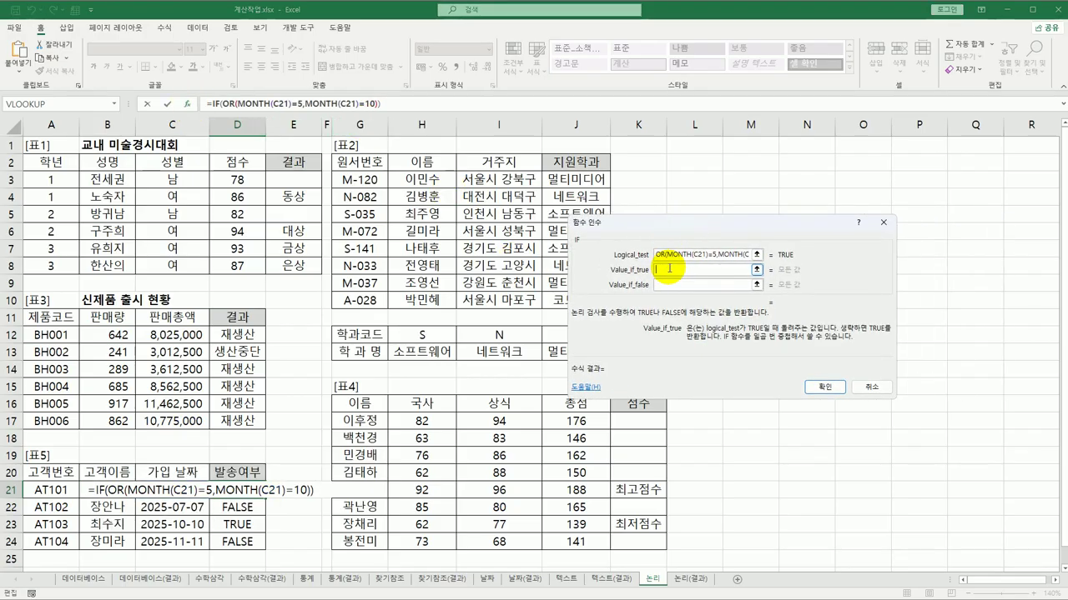
- Complete the IF function in D21 with "발송" if true and "" if false, and copy the formula down to D24
text(발소ㅇ)
key(Tab)
text("")
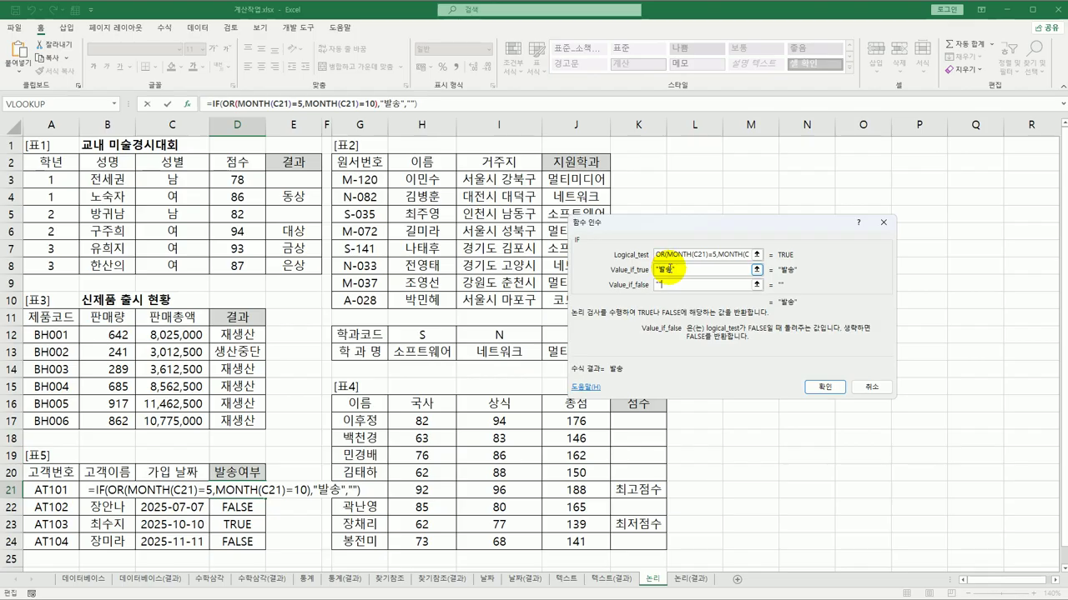
click(824, 387)
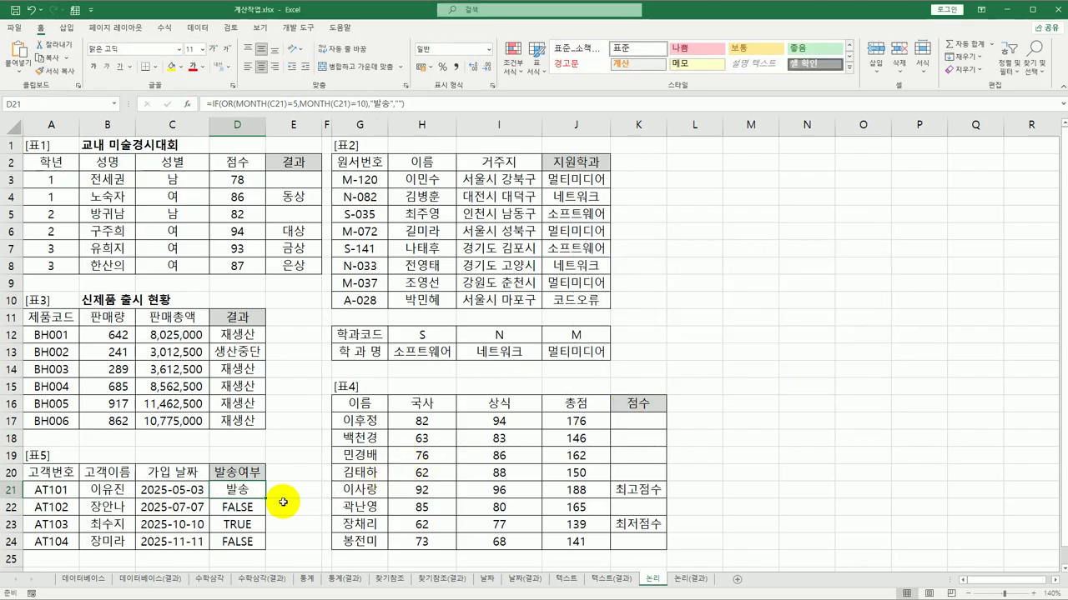
drag(266, 497, 261, 547)
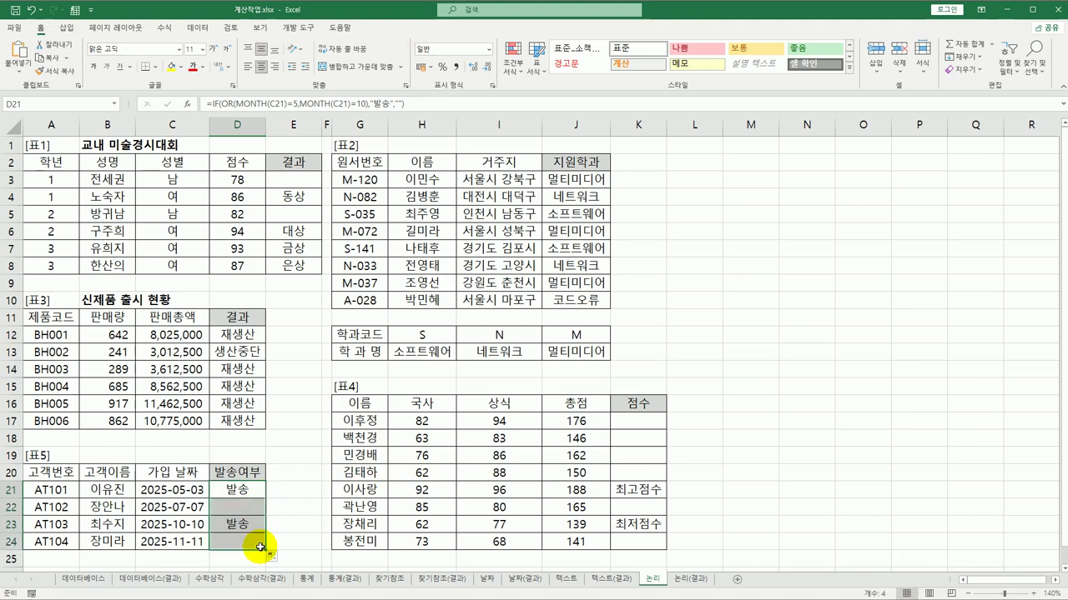
- Check the 발송여부 results in 표5 against the 가입 날짜 values and compare the 논리 sheet with the 논리(결과) sheet
click(196, 490)
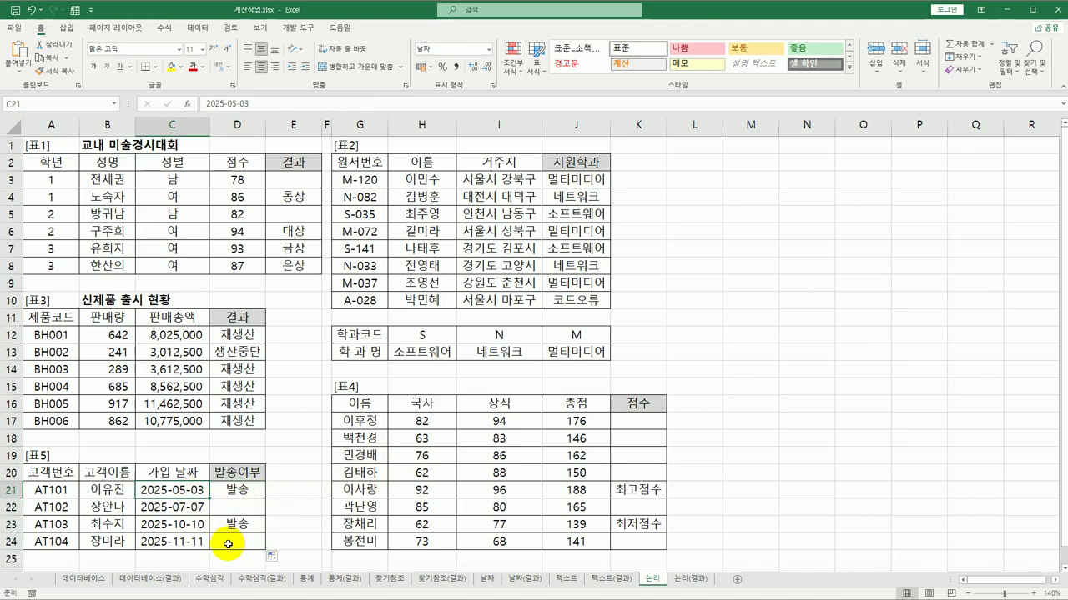
click(201, 524)
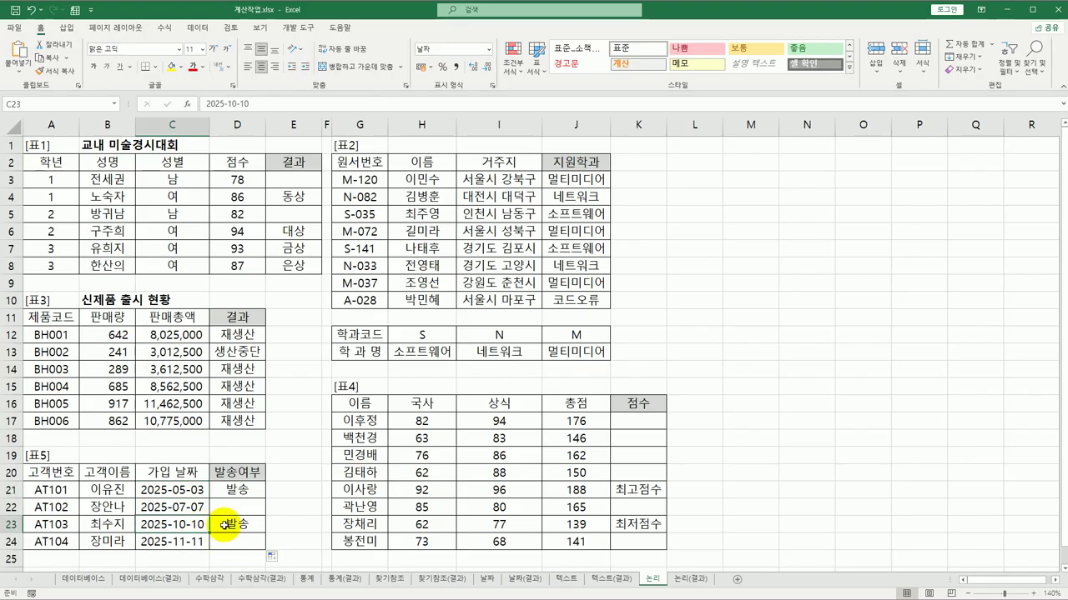
click(252, 492)
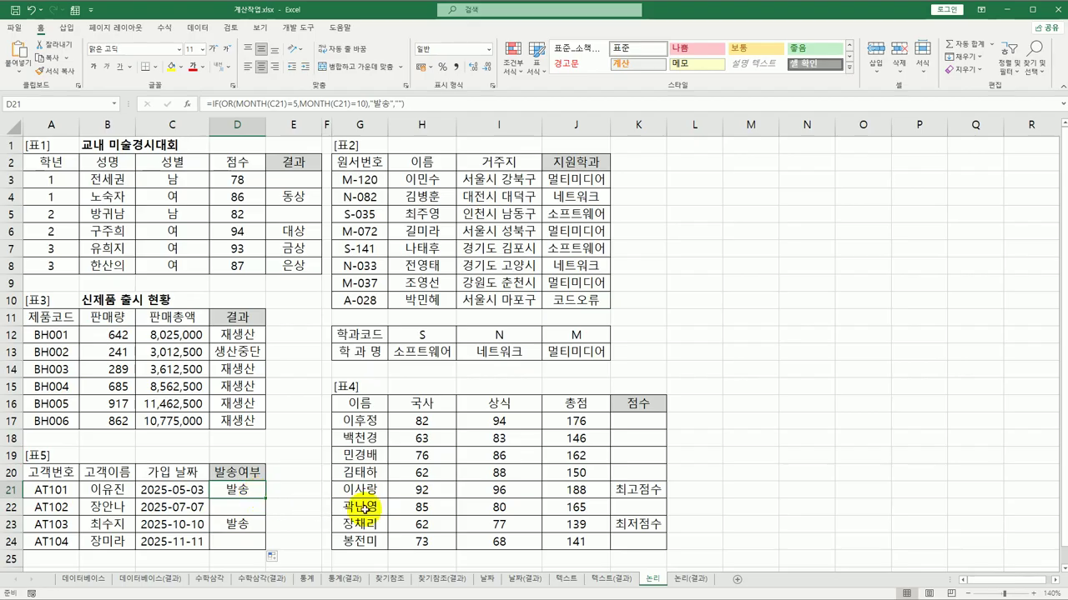
click(684, 579)
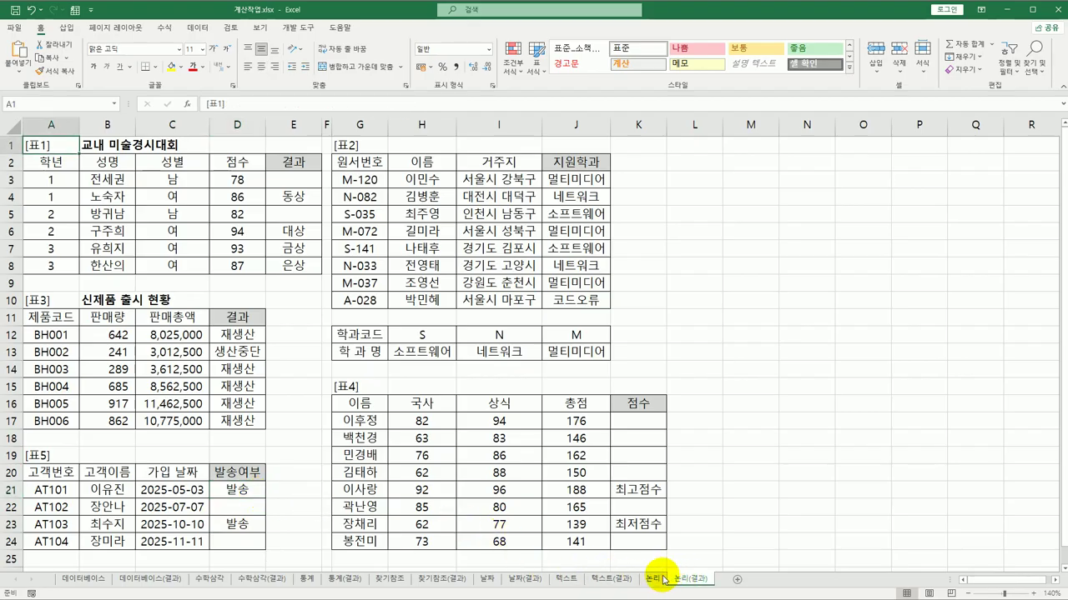
click(652, 579)
click(686, 580)
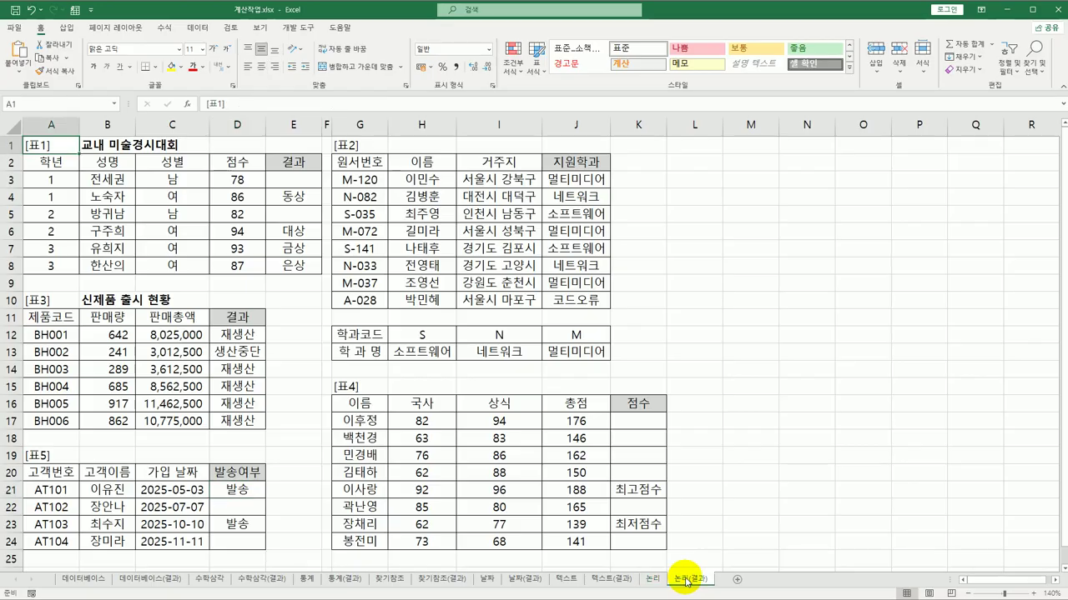